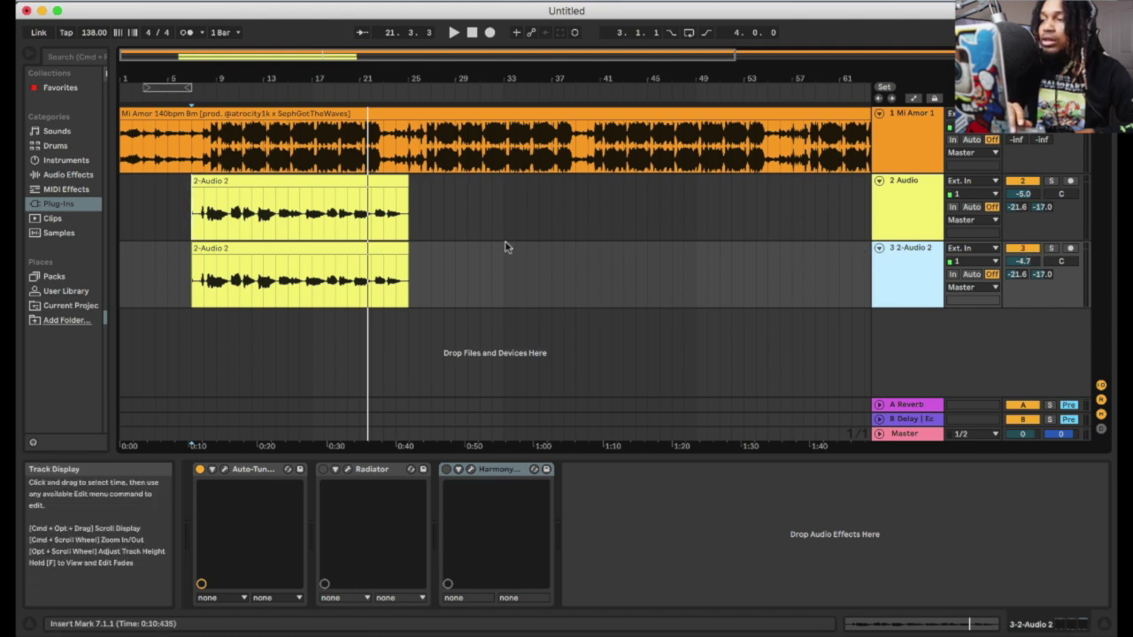
Play the song with both vocal tracks from bar 6.
left_click(182, 195)
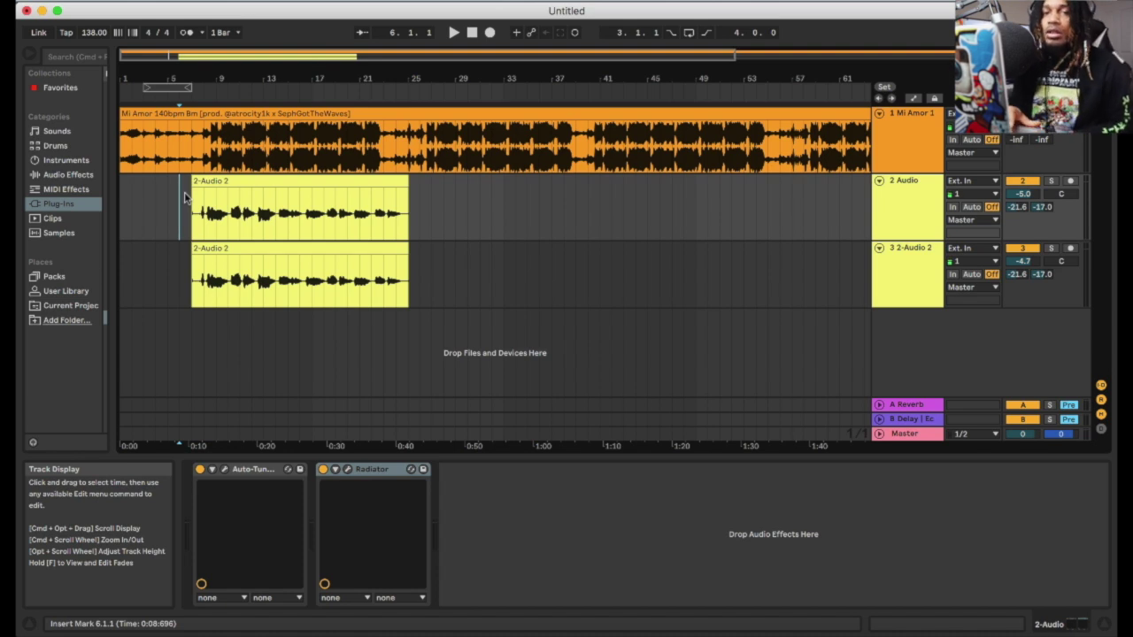
key("space")
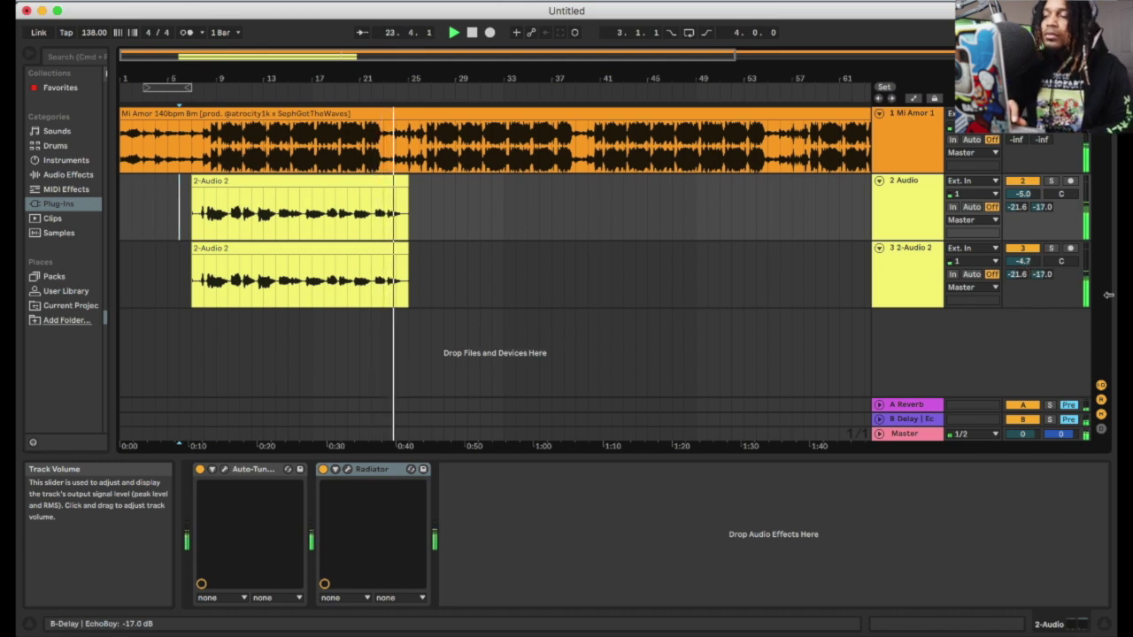
key("space")
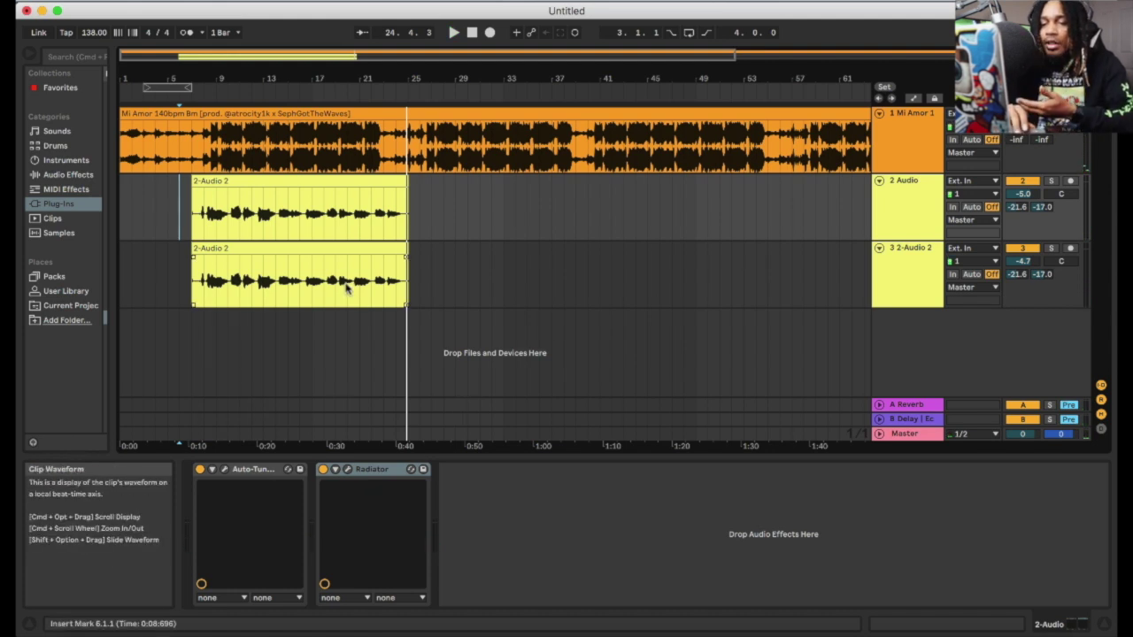
Open the Harmony Engine plug-in on the 3 2-Audio 2 track.
left_click(903, 279)
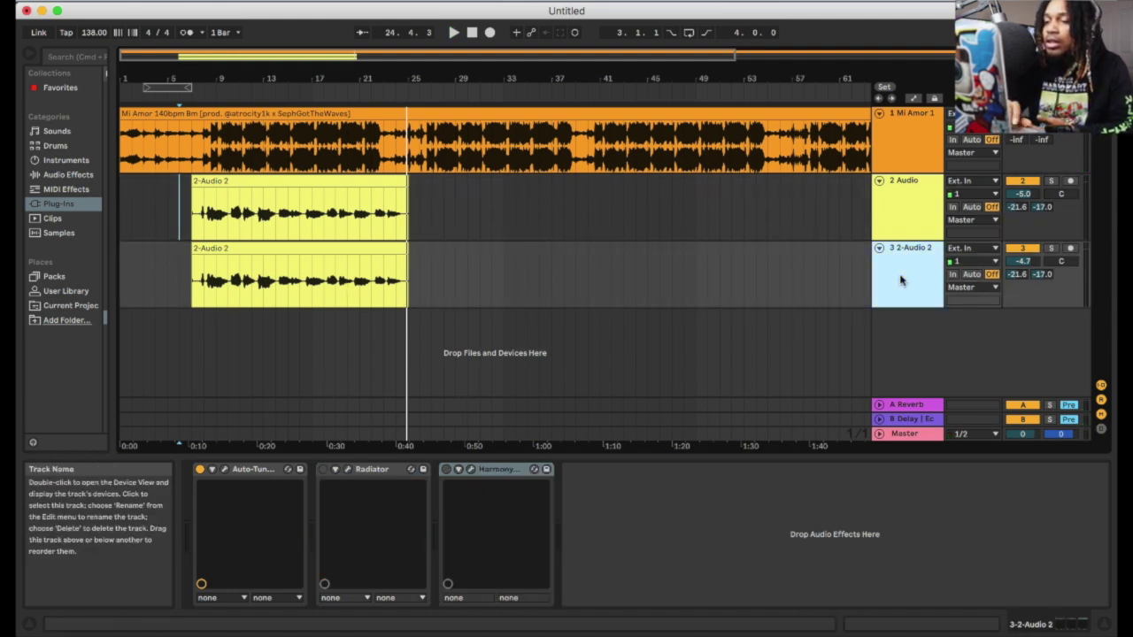
left_click(472, 471)
left_click_drag(615, 121, 637, 69)
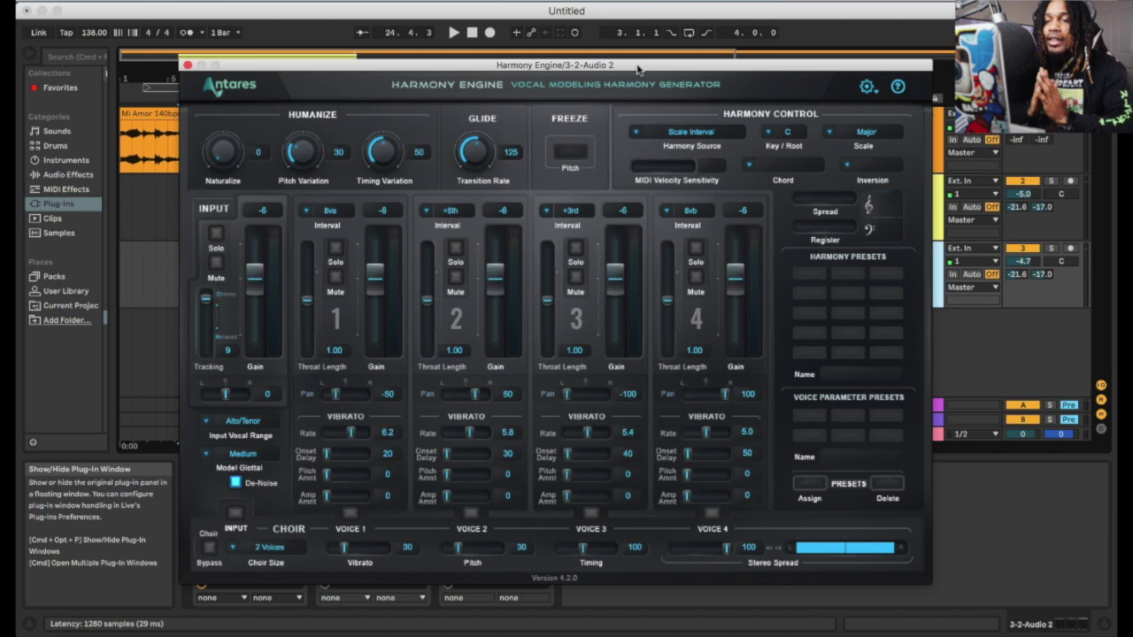
Set Harmony Engine's key to B and its scale to Nat. Minor.
left_click(786, 133)
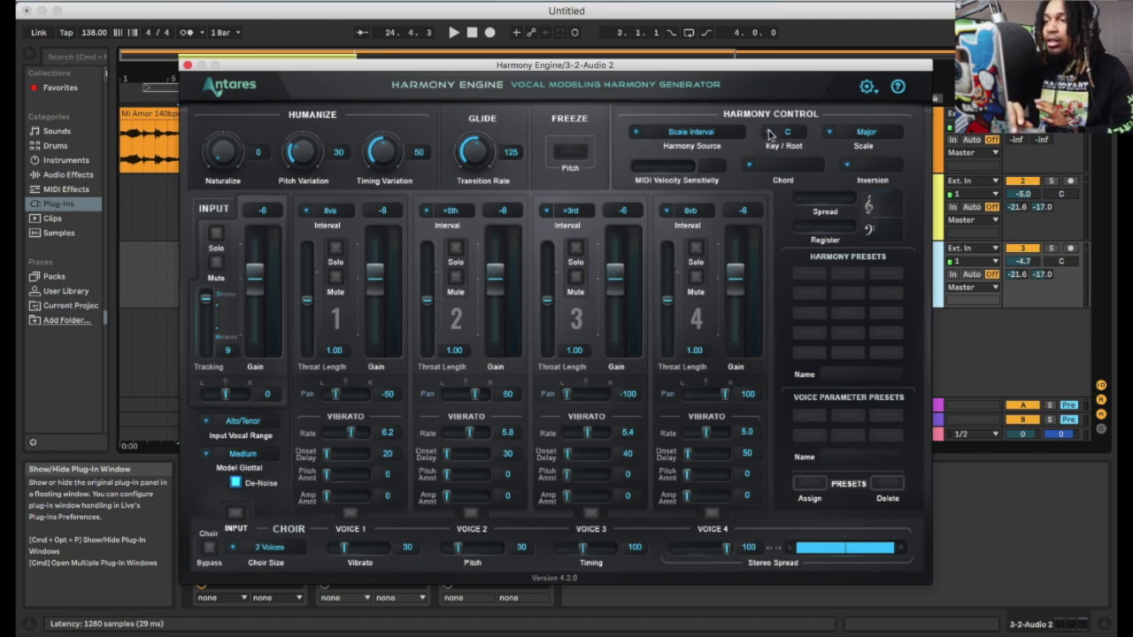
left_click(768, 134)
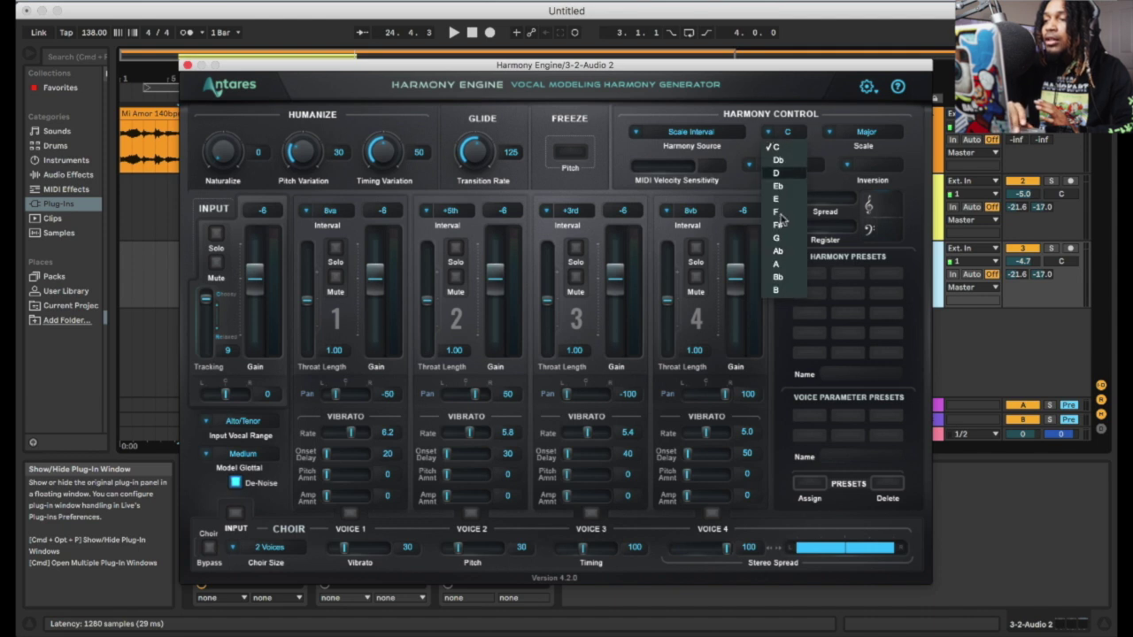
left_click(779, 293)
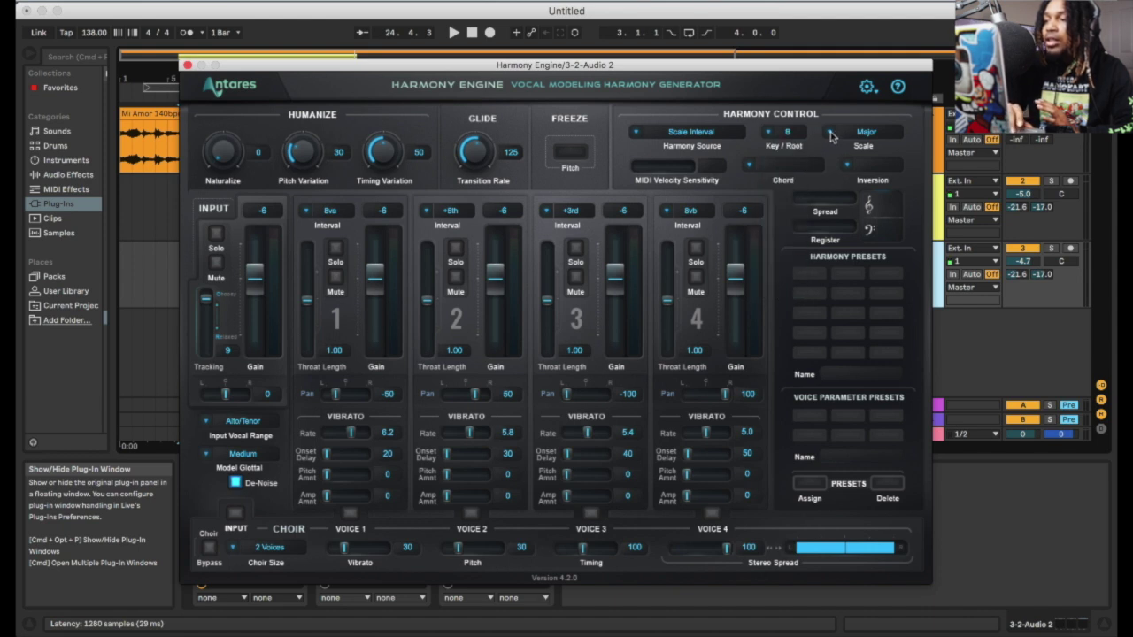
left_click(830, 134)
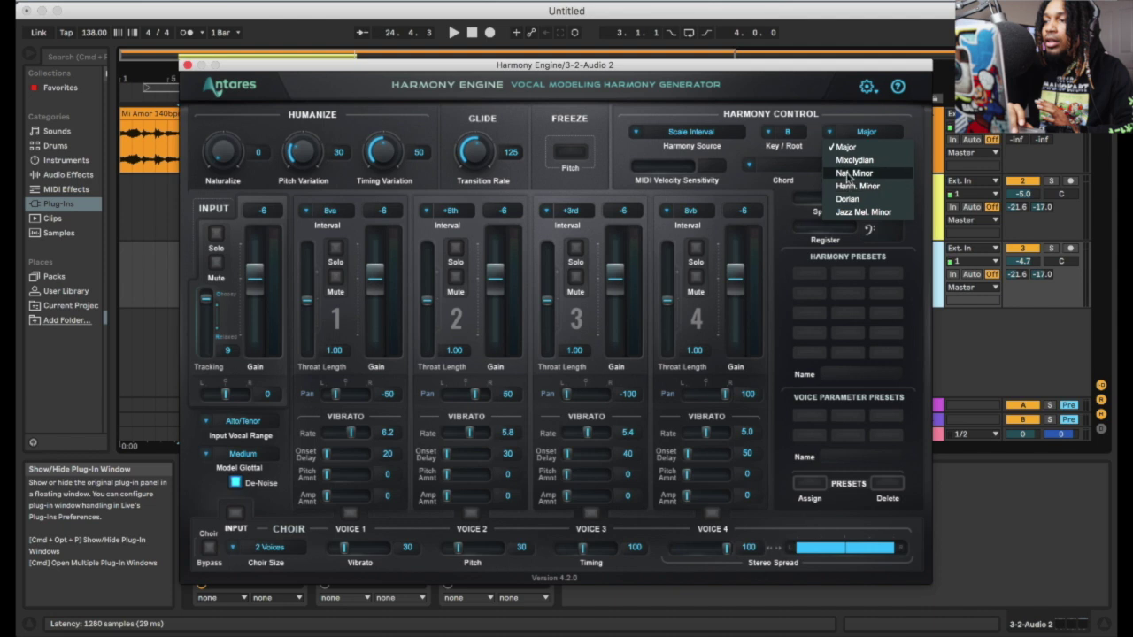
left_click(847, 174)
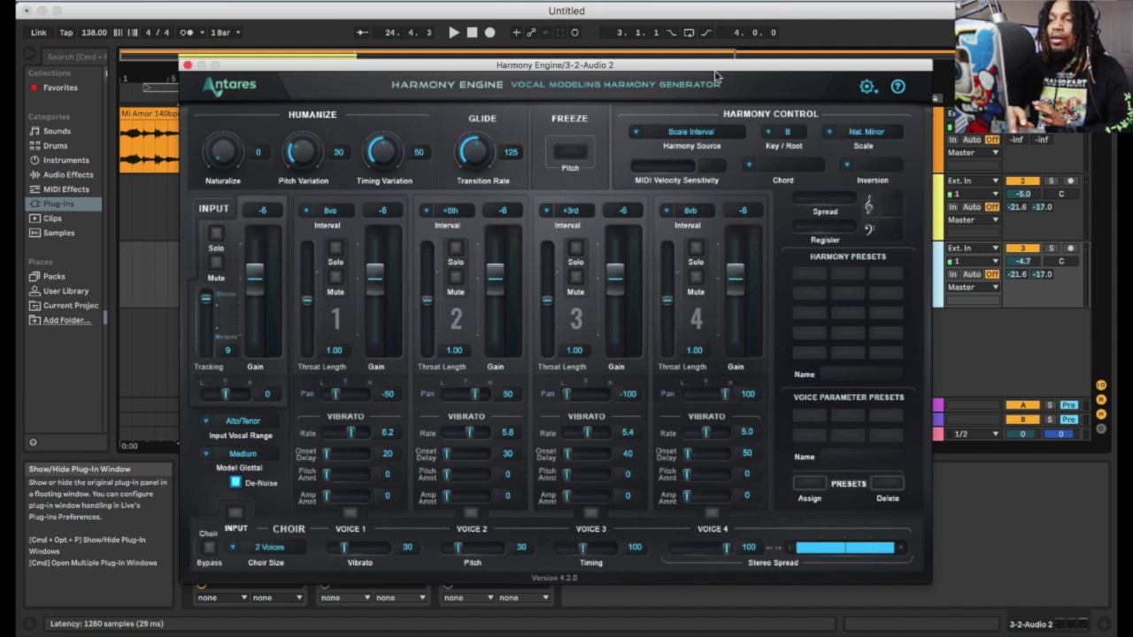
left_click_drag(739, 80, 879, 109)
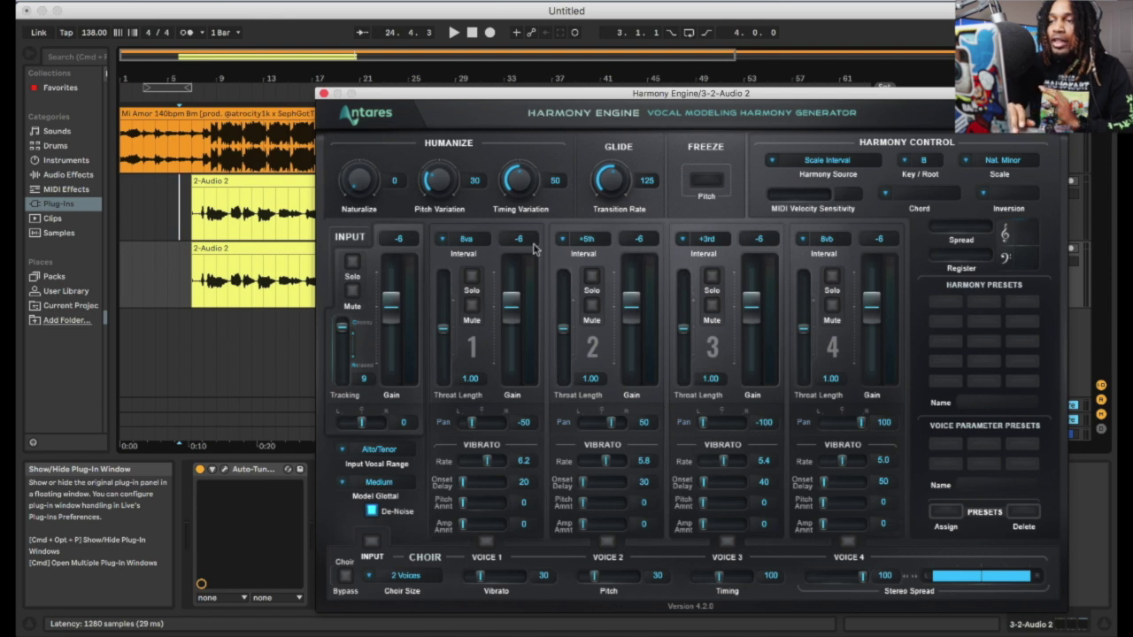
Review the available Harmony Source options.
left_click(770, 162)
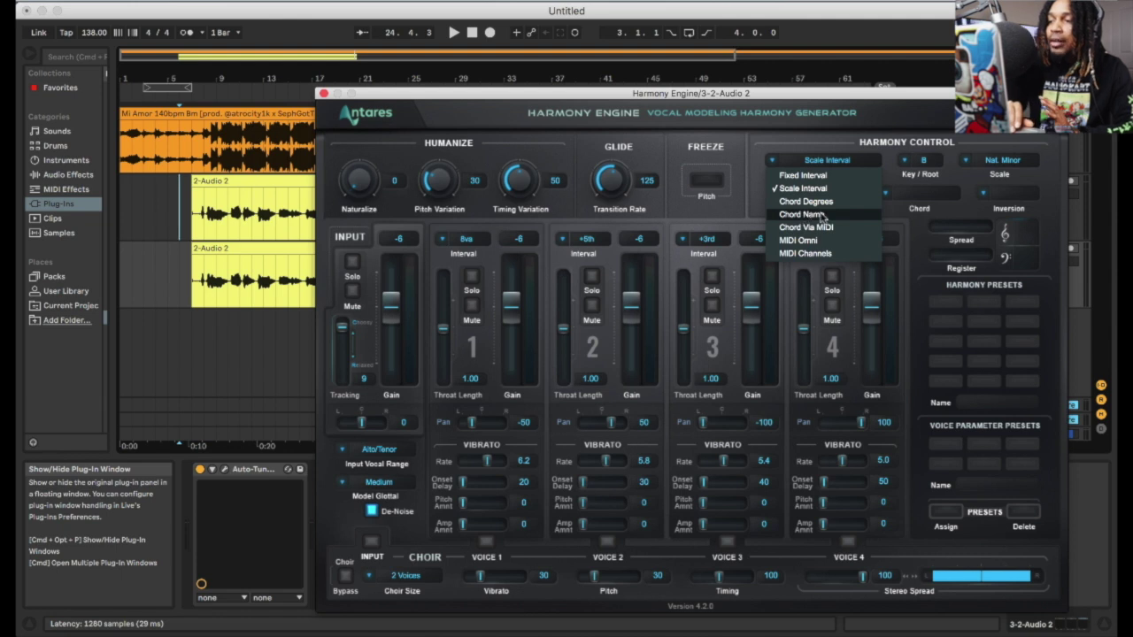
left_click(748, 143)
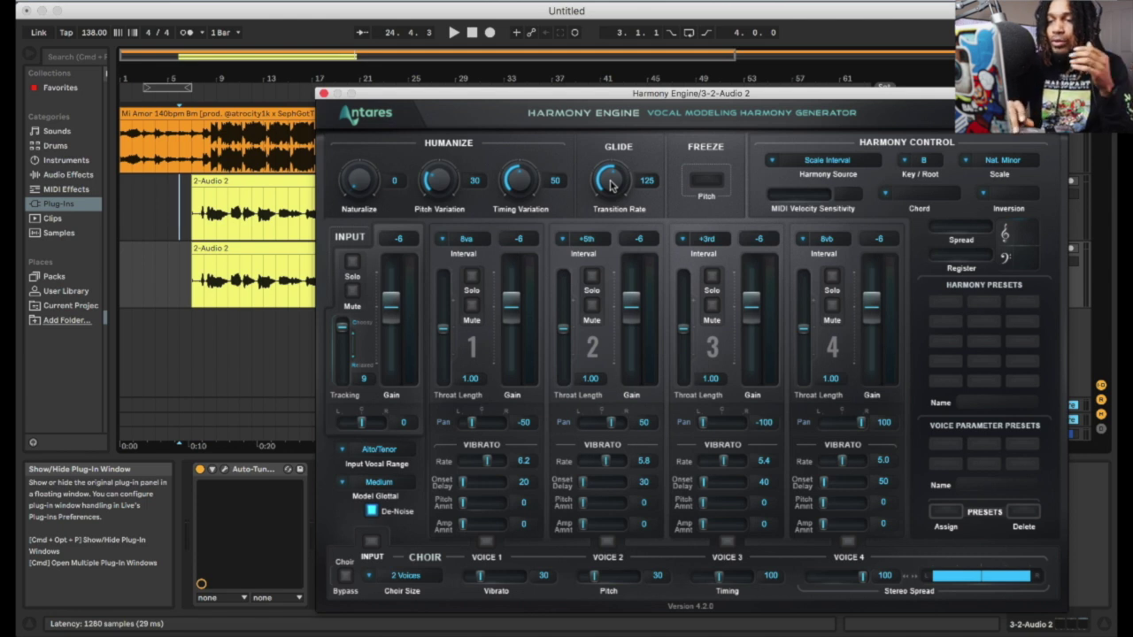
Try the input's solo and mute switches and set the input gain to -3.
left_click(352, 262)
left_click(352, 262)
left_click(352, 290)
scroll(390, 304, "up", 8)
scroll(389, 304, "down", 5)
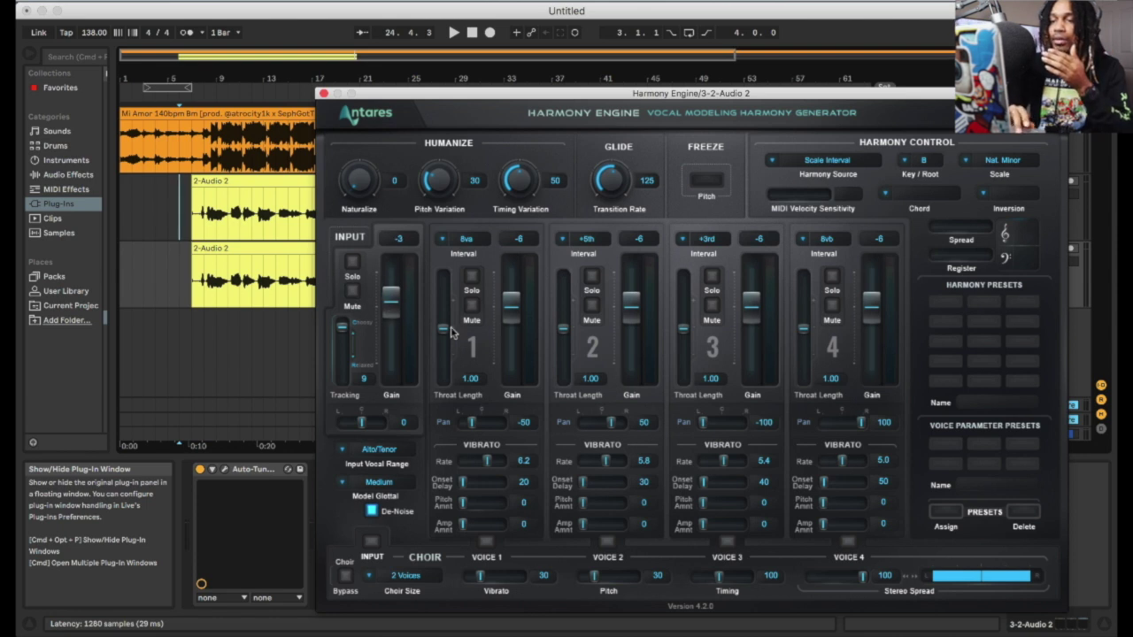
Review voice 1's interval choices and the input vocal range options, and try the pitch freeze.
left_click(447, 240)
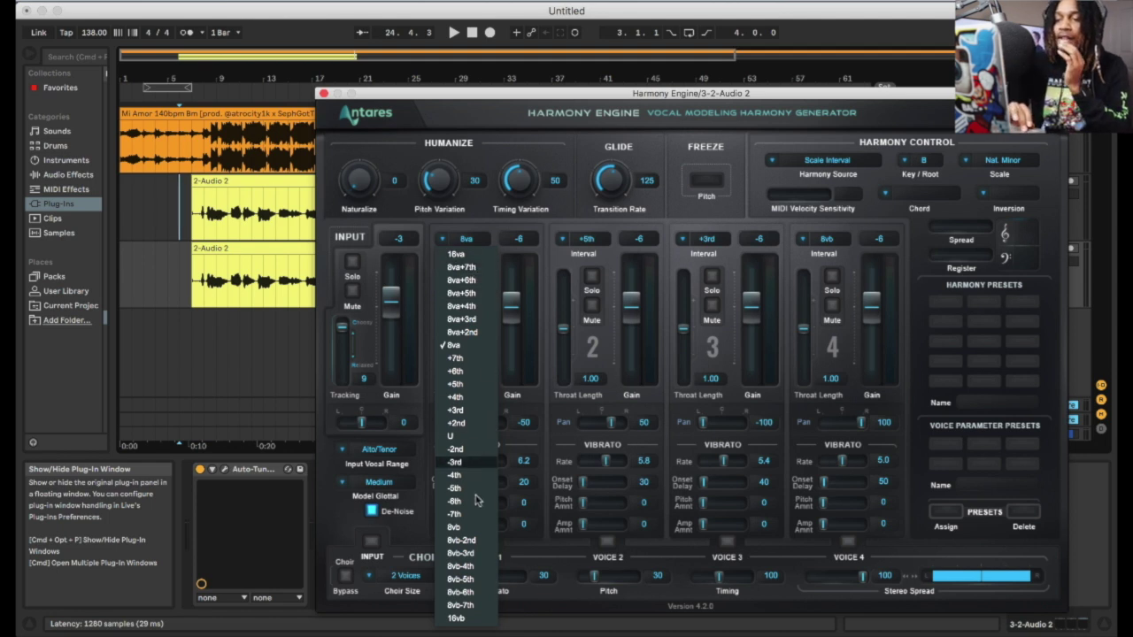
left_click(476, 225)
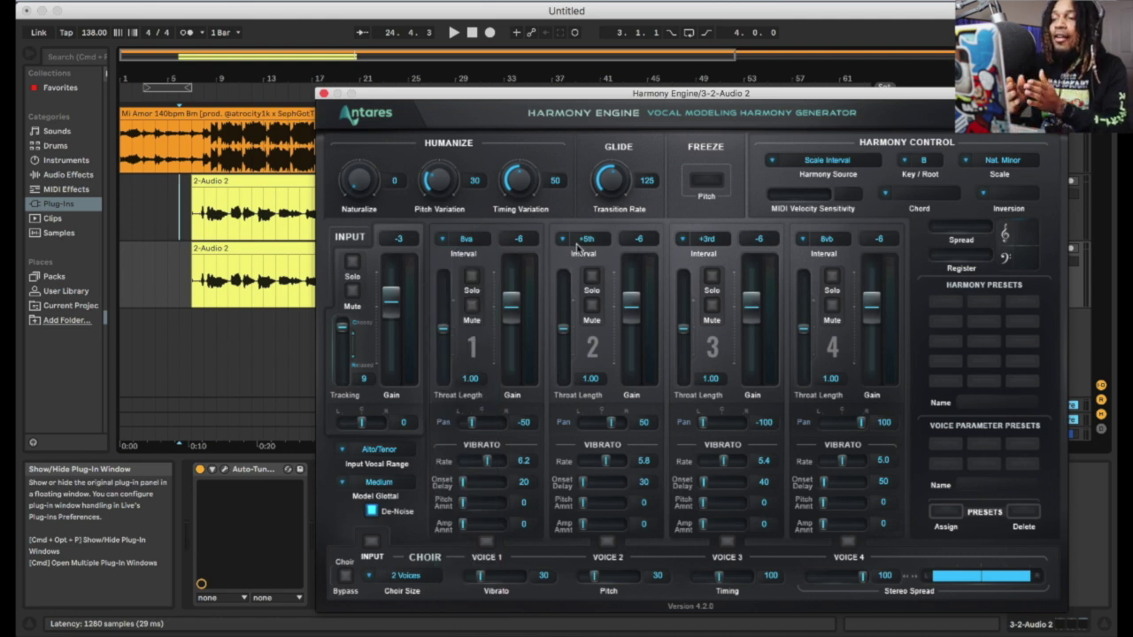
left_click(360, 452)
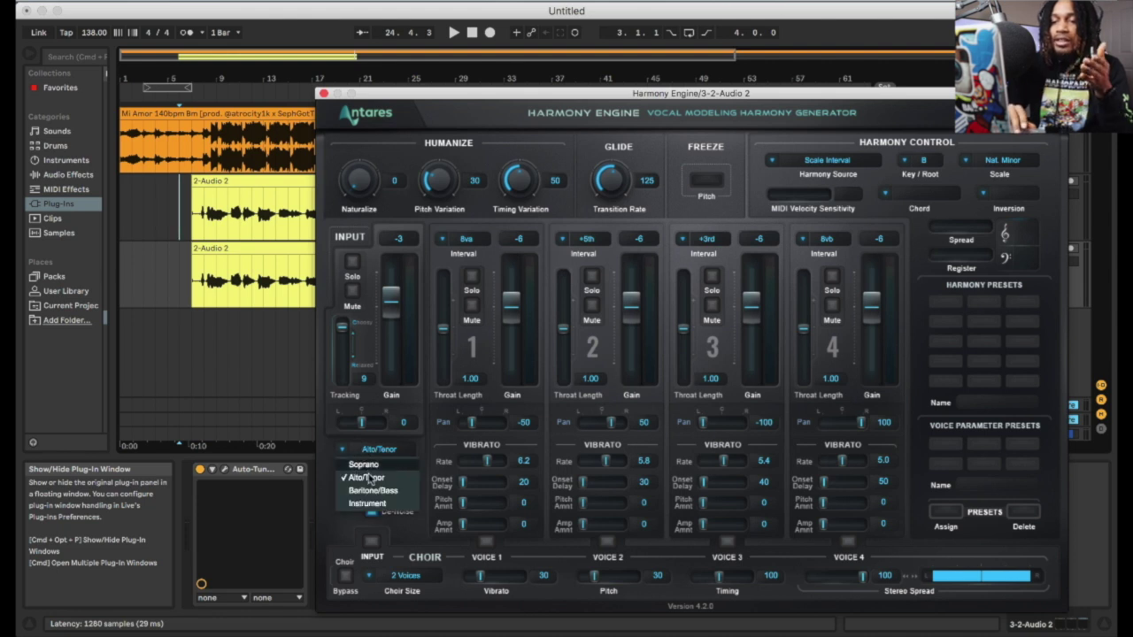
left_click(430, 454)
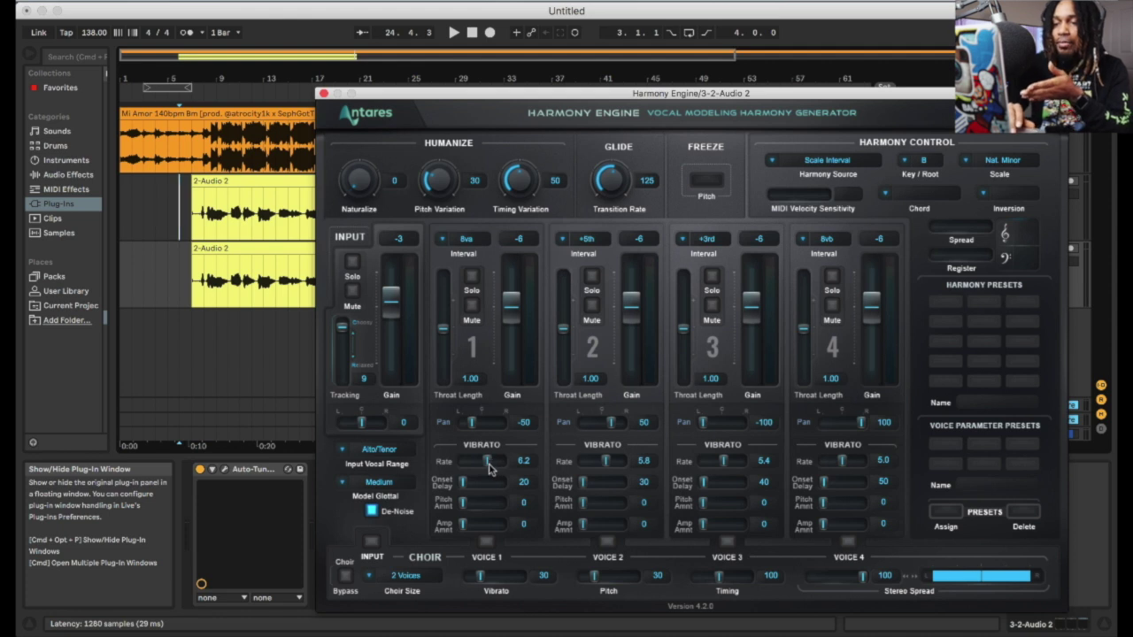
left_click(708, 182)
left_click(713, 187)
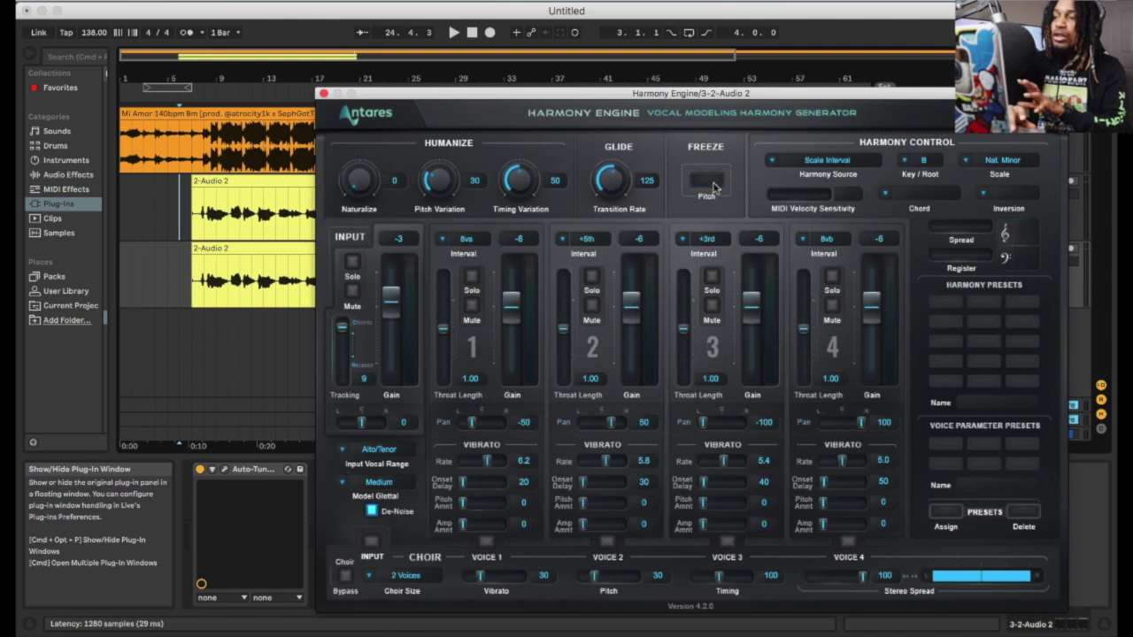
Activate Harmony Engine on the 3 2-Audio 2 track and play the song from the start of the vocal clips.
left_click_drag(763, 97, 770, 291)
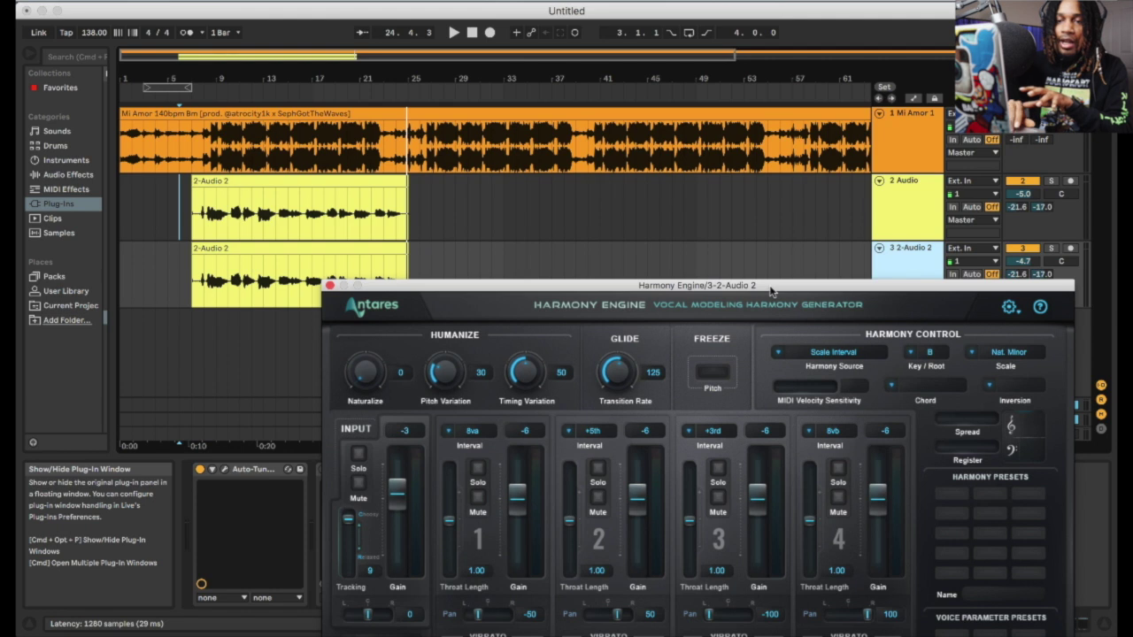
left_click(182, 205)
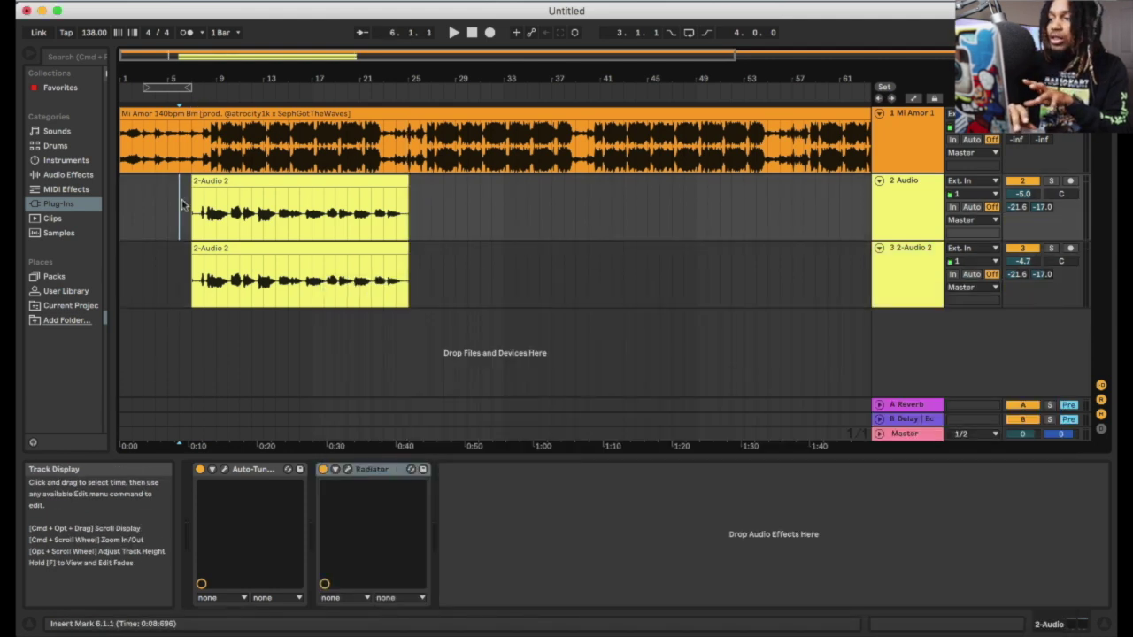
left_click(248, 270)
left_click_drag(477, 75, 483, 80)
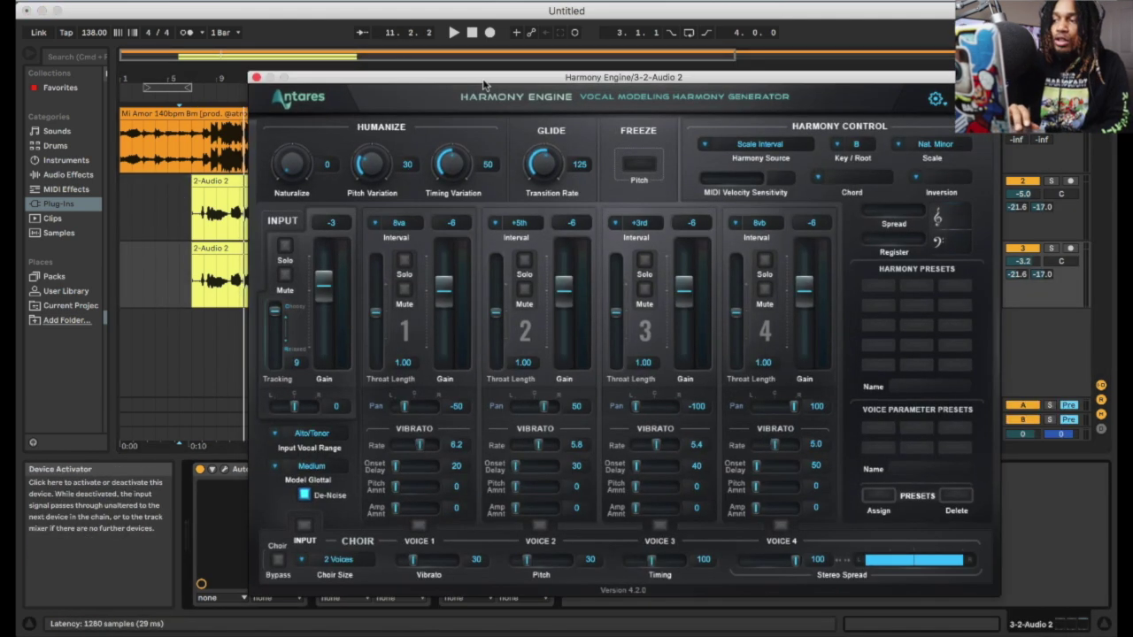
left_click(196, 208)
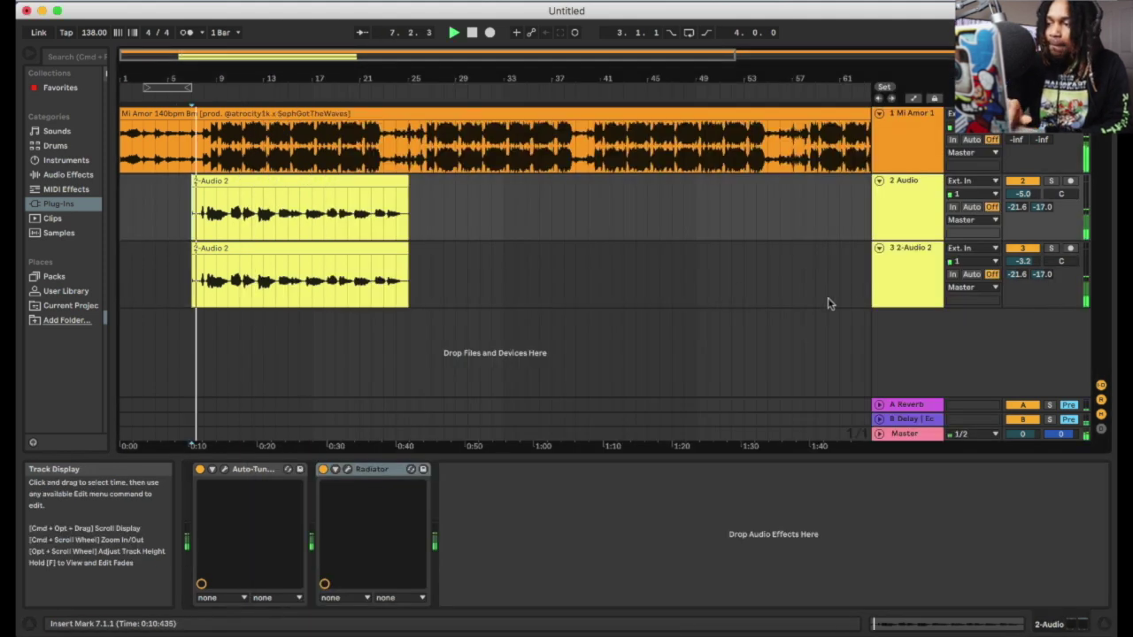
Compare the vocal tracks' levels in the Session View mixer and lower the 2 Audio track's volume to -68.0 dB.
left_click(905, 257)
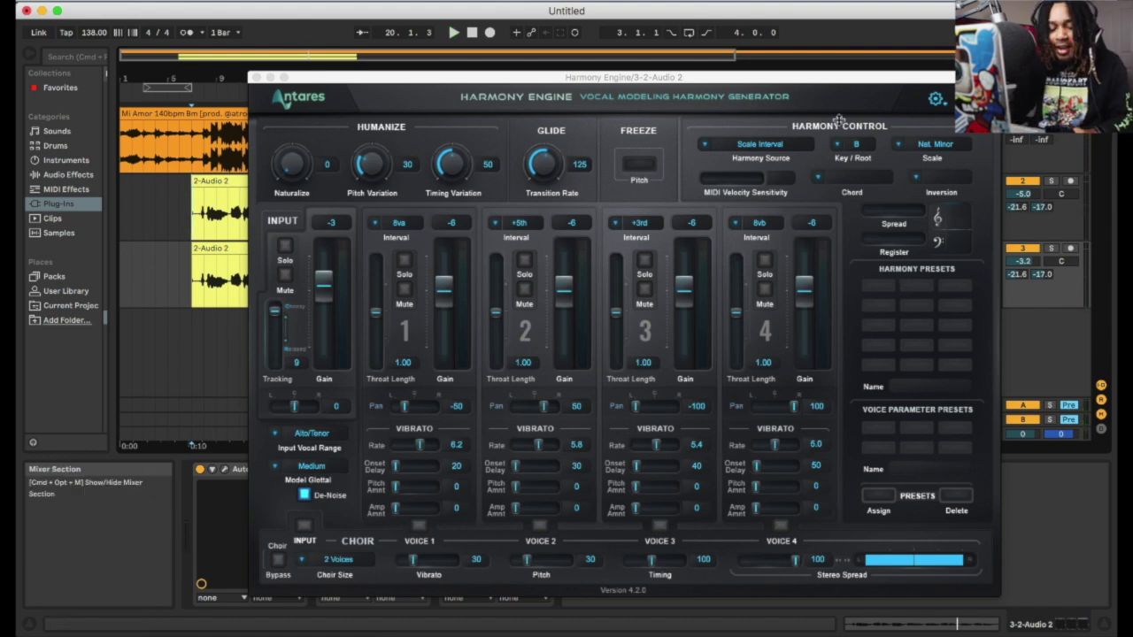
key("Tab")
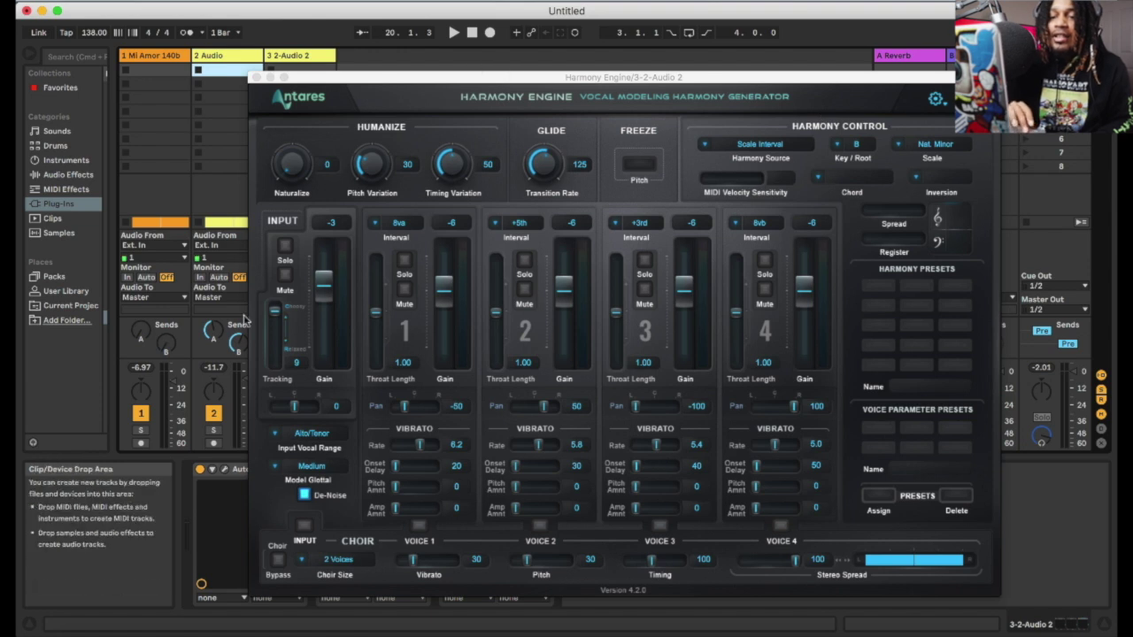
left_click_drag(370, 82, 497, 54)
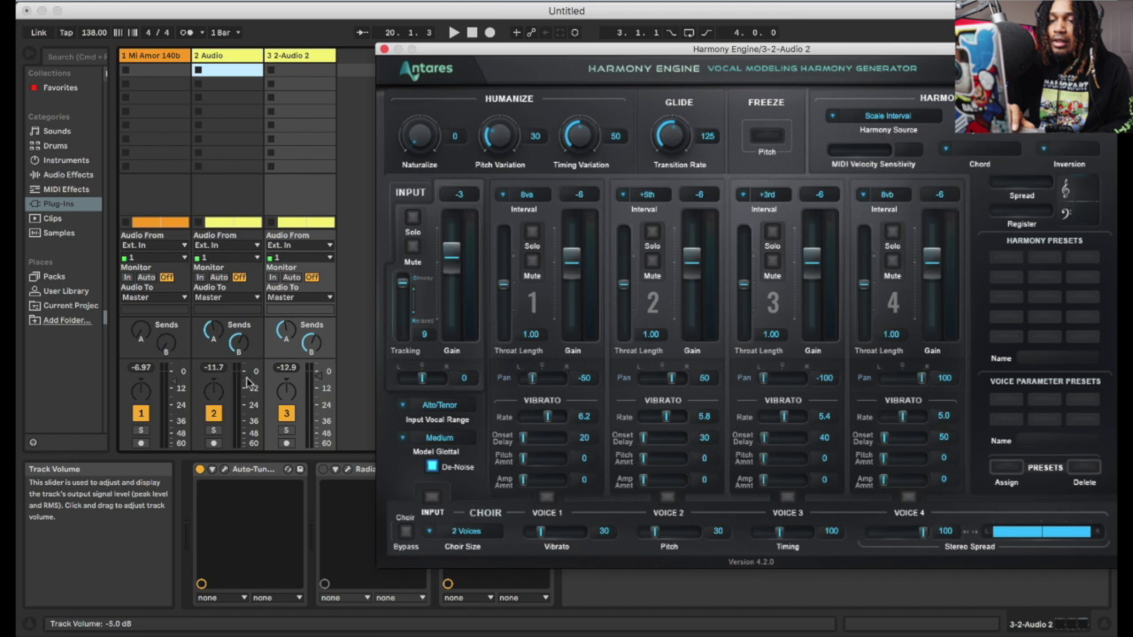
left_click(316, 374)
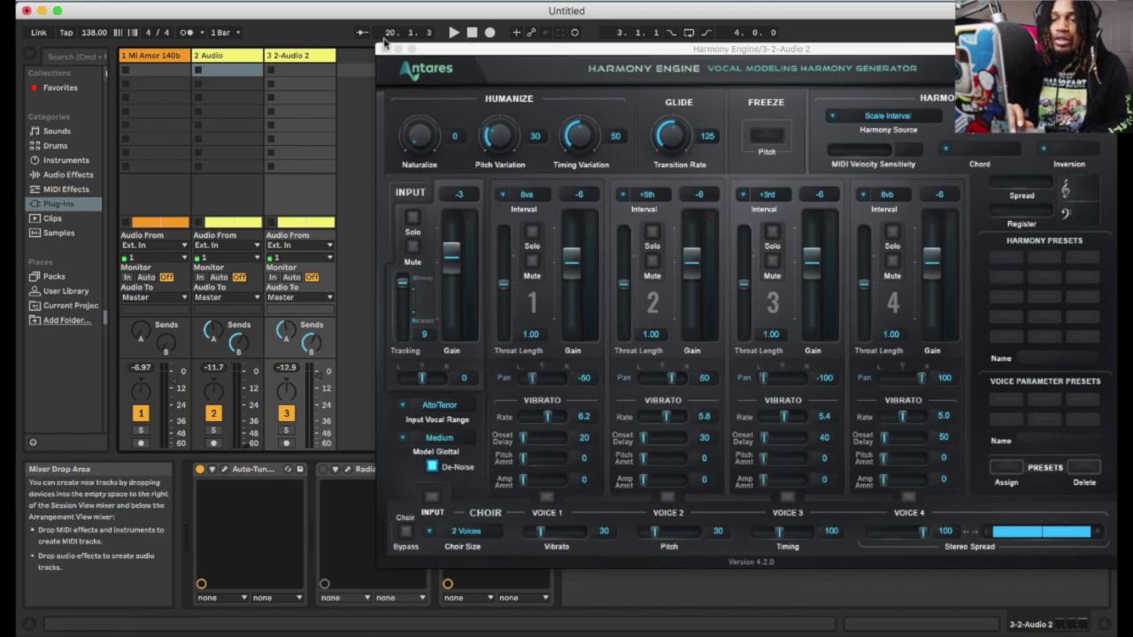
key("Tab")
left_click_drag(638, 46, 516, 63)
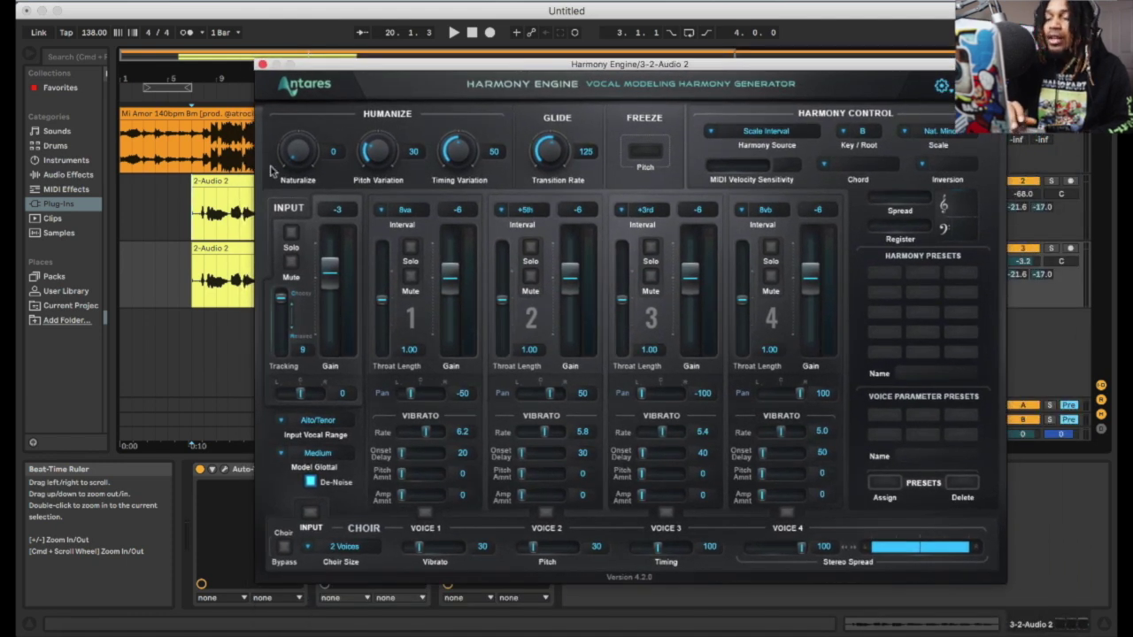
Mute harmony voices 1, 2 and 3 and set voice 4's gain to -2 while listening to the vocal.
key("space")
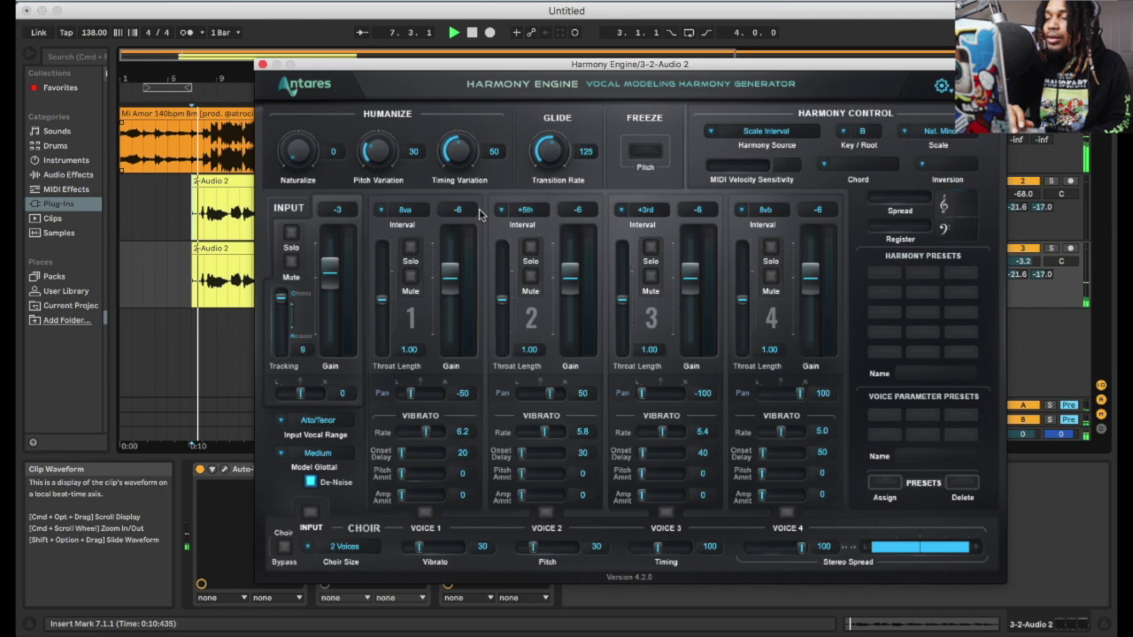
mouse_move(814, 280)
left_mouse_down()
mouse_move(810, 260)
mouse_move(811, 273)
left_mouse_up()
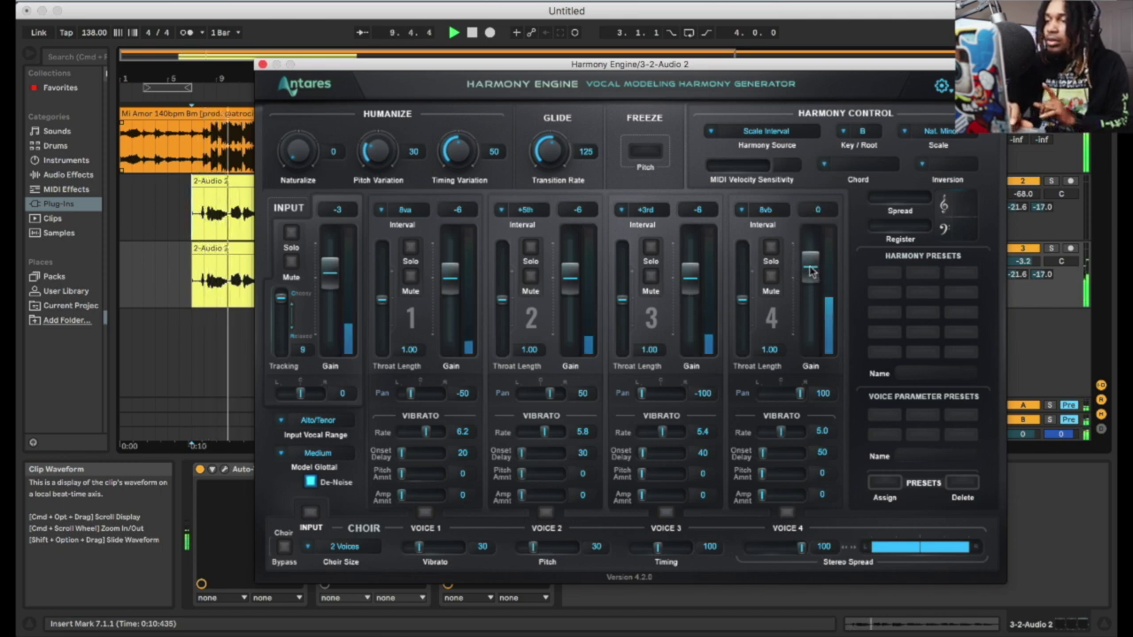
left_click(410, 276)
left_click(531, 276)
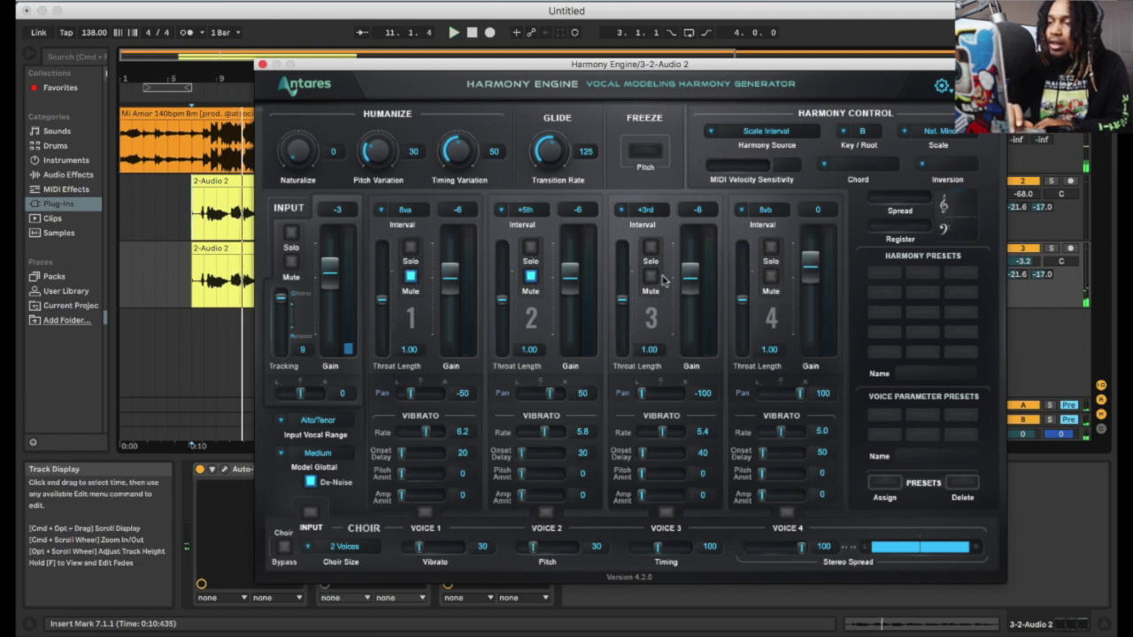
left_click_drag(803, 269, 810, 277)
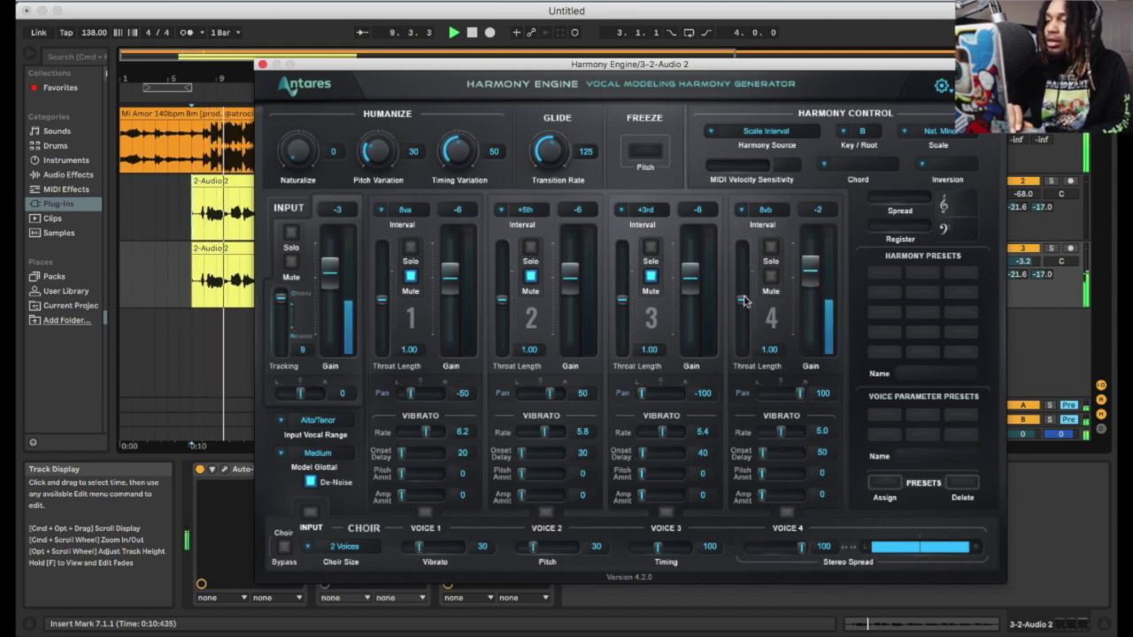
Try voice 4's throat length at 0.86 and set it to 1.18 during playback.
left_click_drag(742, 299, 742, 275)
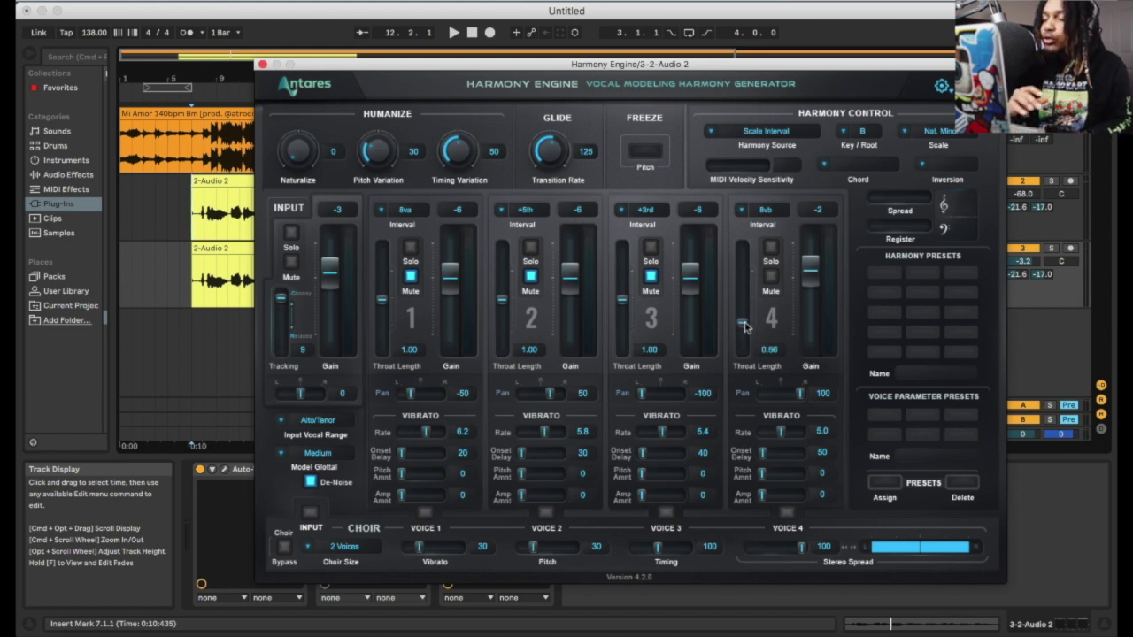
key("space")
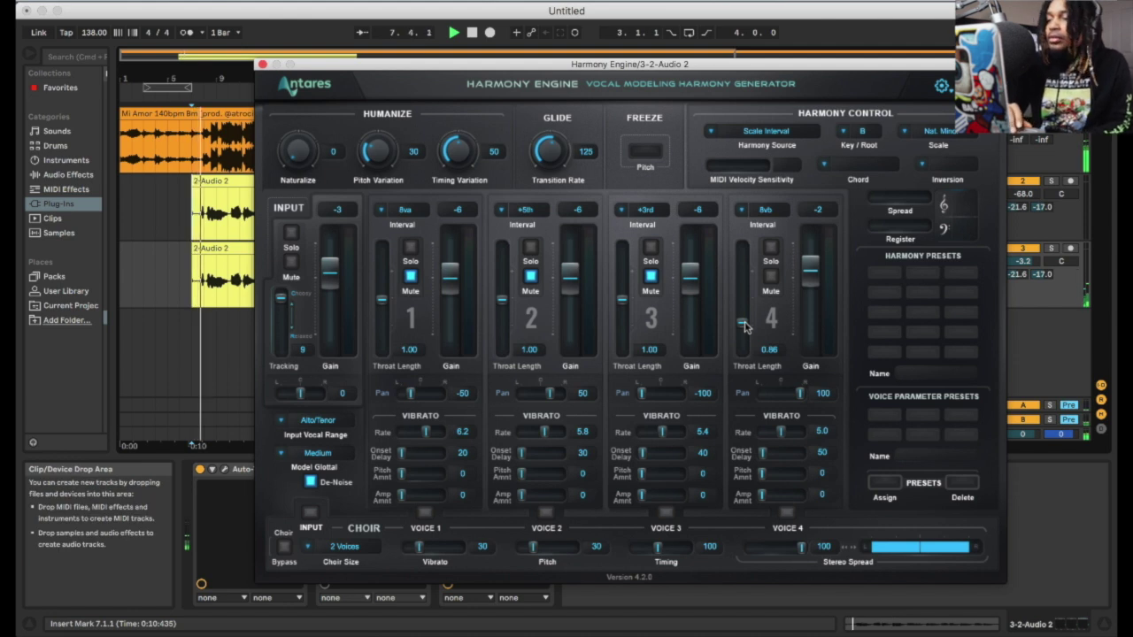
left_click_drag(741, 322, 748, 276)
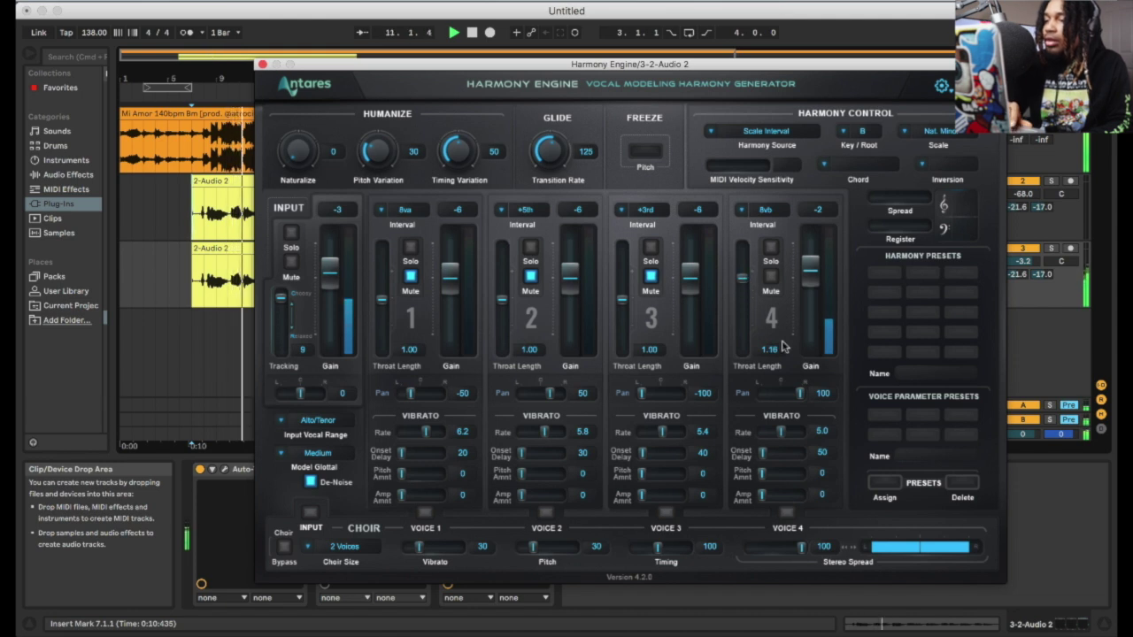
Pan harmony voice 4 to 63 and raise the 2 Audio track's volume to -9.1 dB.
left_click_drag(799, 393, 793, 396)
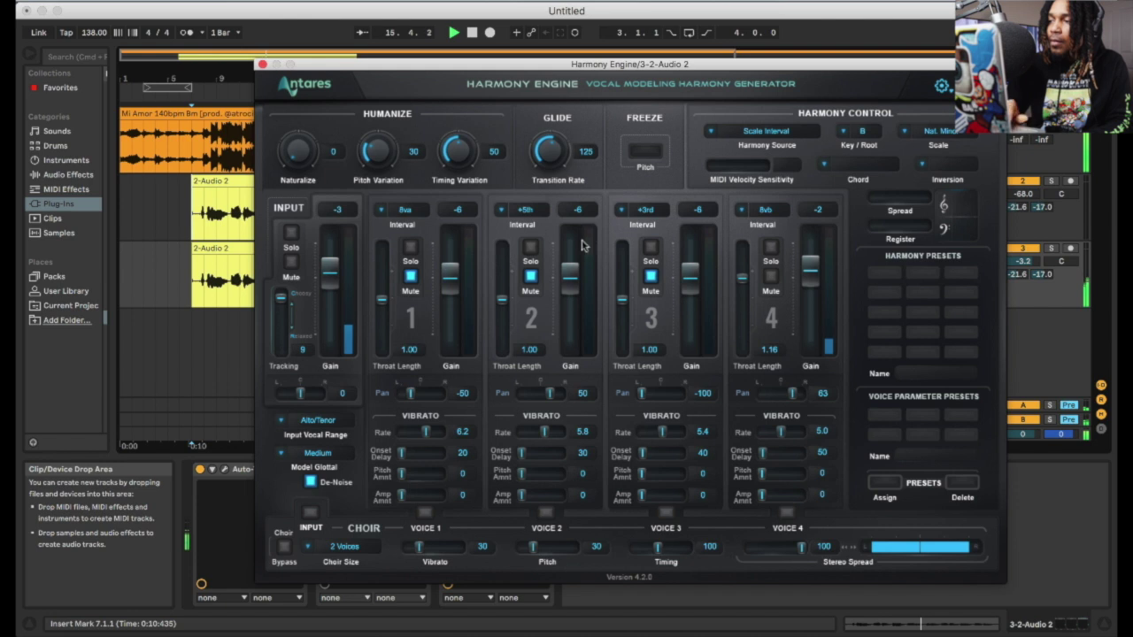
left_click(1020, 193)
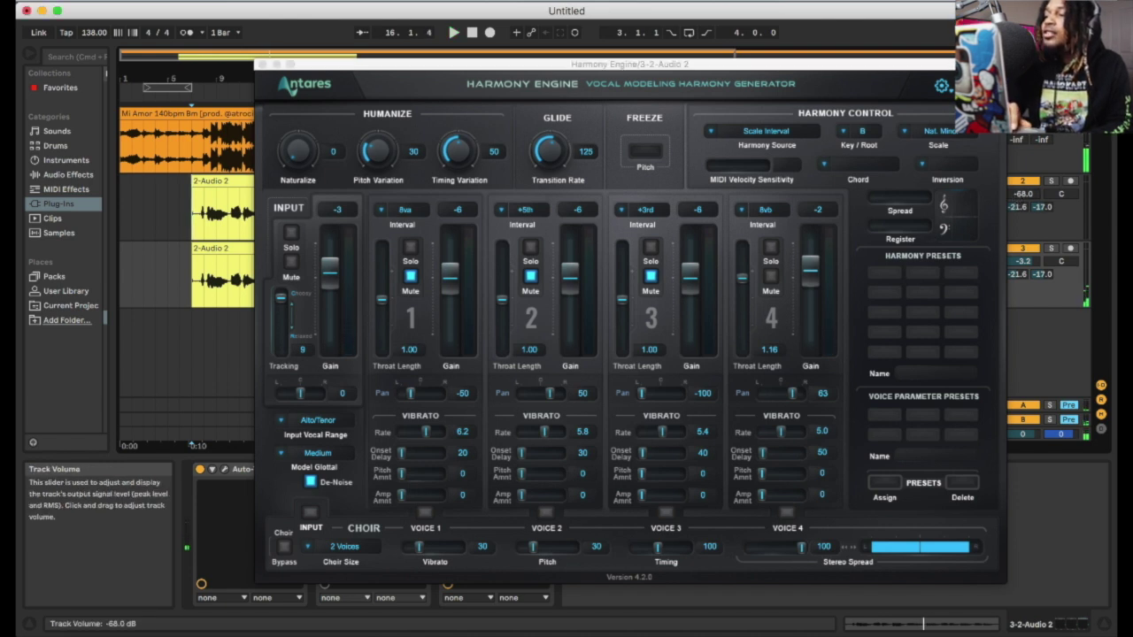
left_click_drag(1017, 197, 1022, 183)
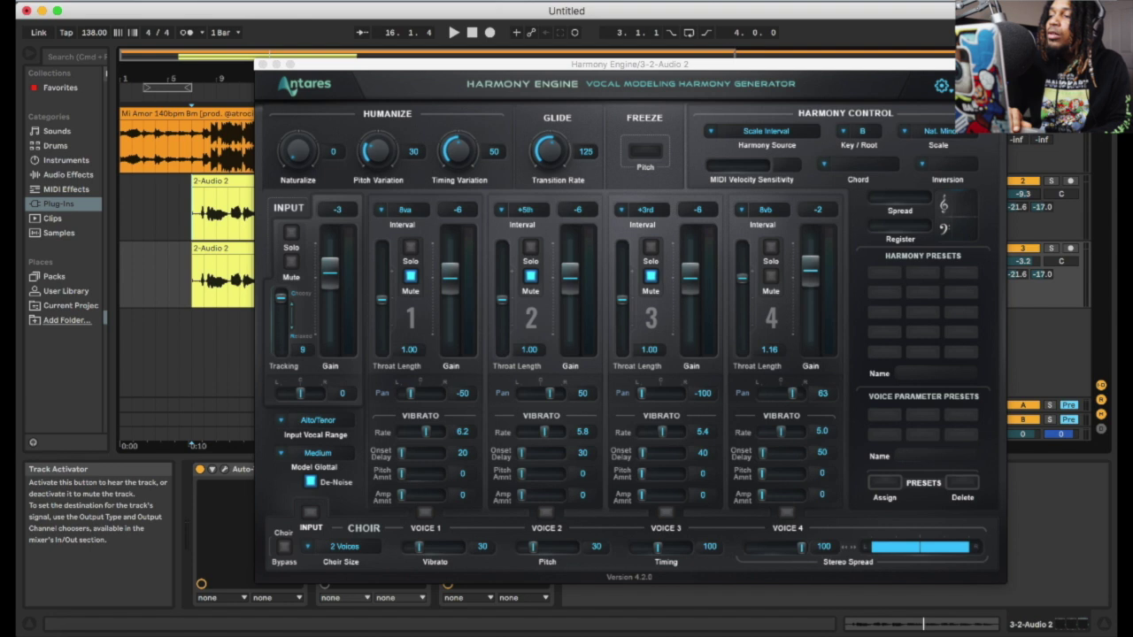
left_click_drag(1016, 197, 1016, 196)
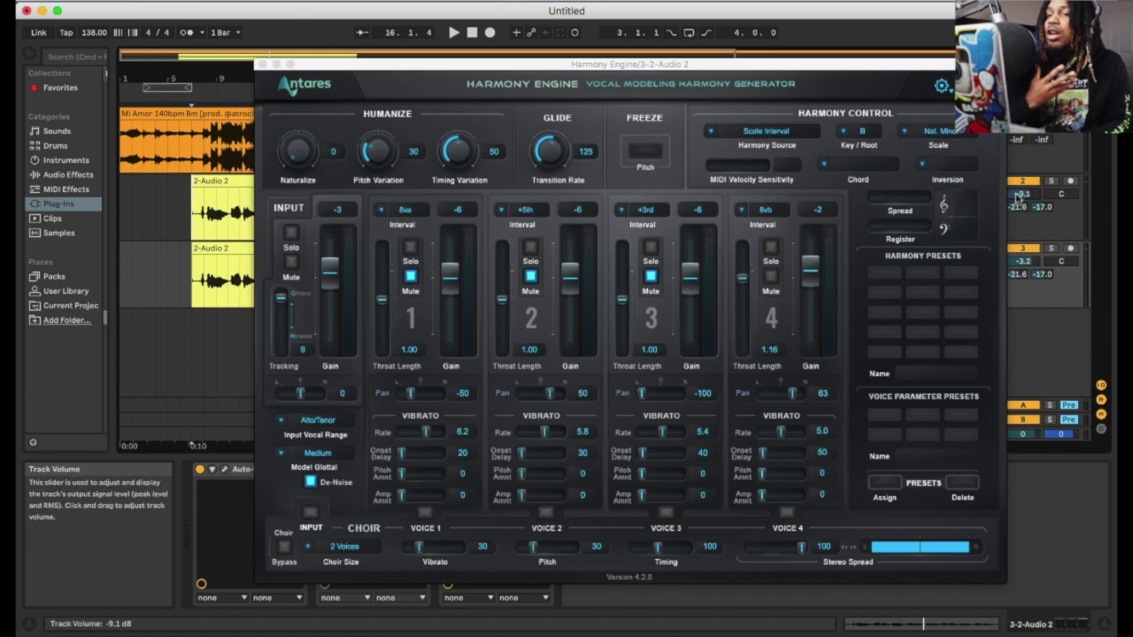
Play the song from the start of the vocal clips and bring back the 3 2-Audio 2 track's Harmony Engine.
left_click(180, 205)
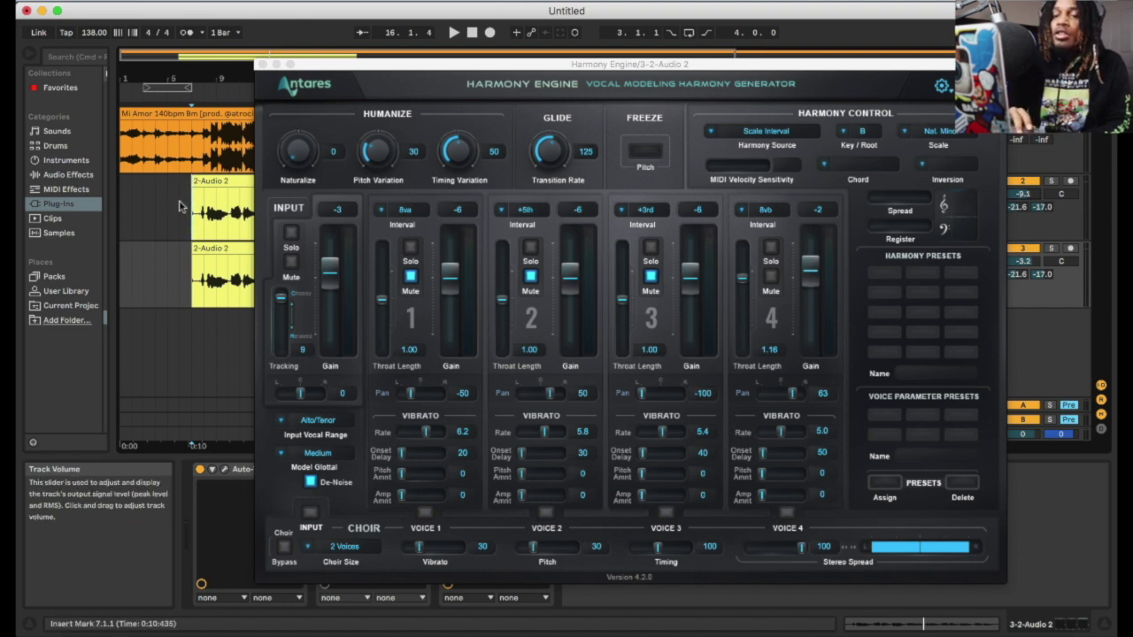
left_click(184, 203)
left_click(195, 205)
key("space")
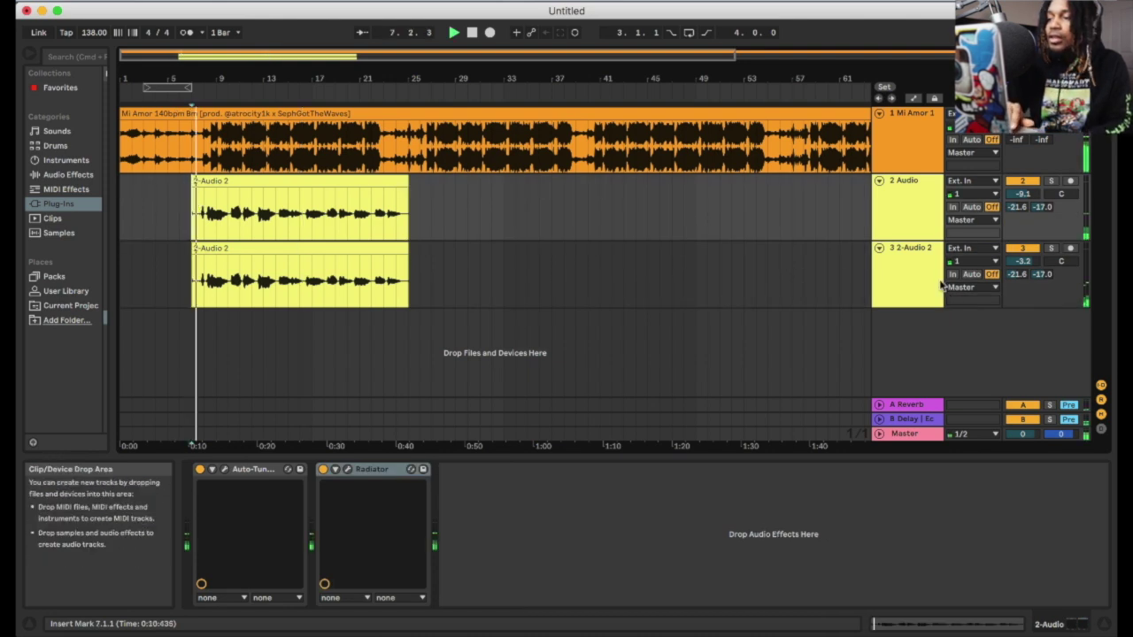
left_click(893, 284)
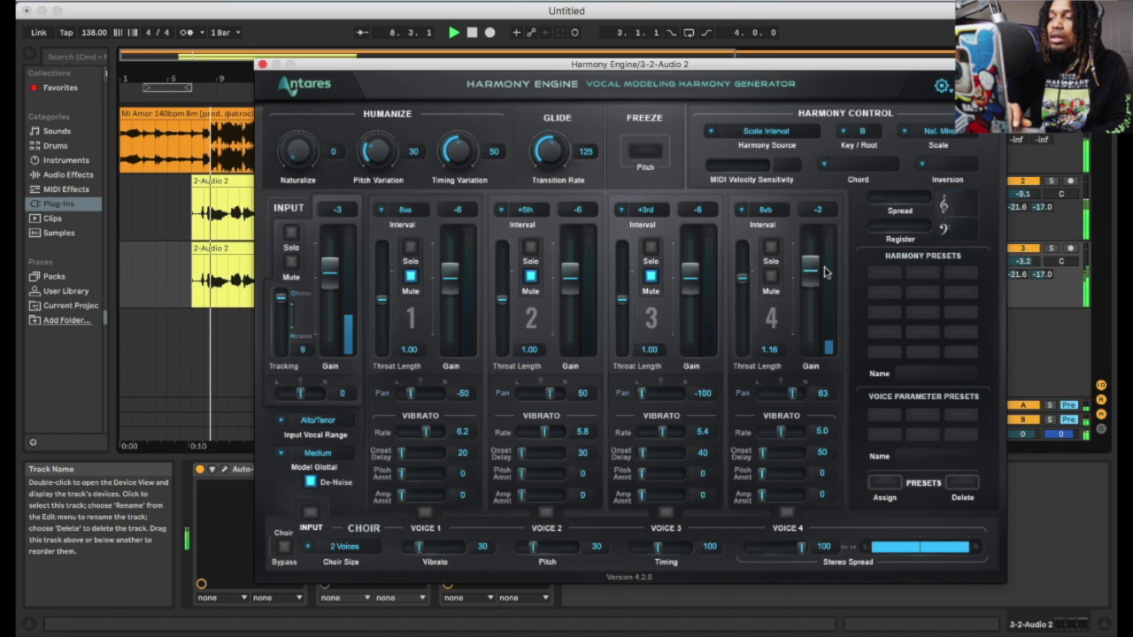
Unmute voice 1 and set its throat length to 0.92, gain to -5 and pan to -100 during playback.
left_click(410, 277)
left_click_drag(448, 282, 445, 275)
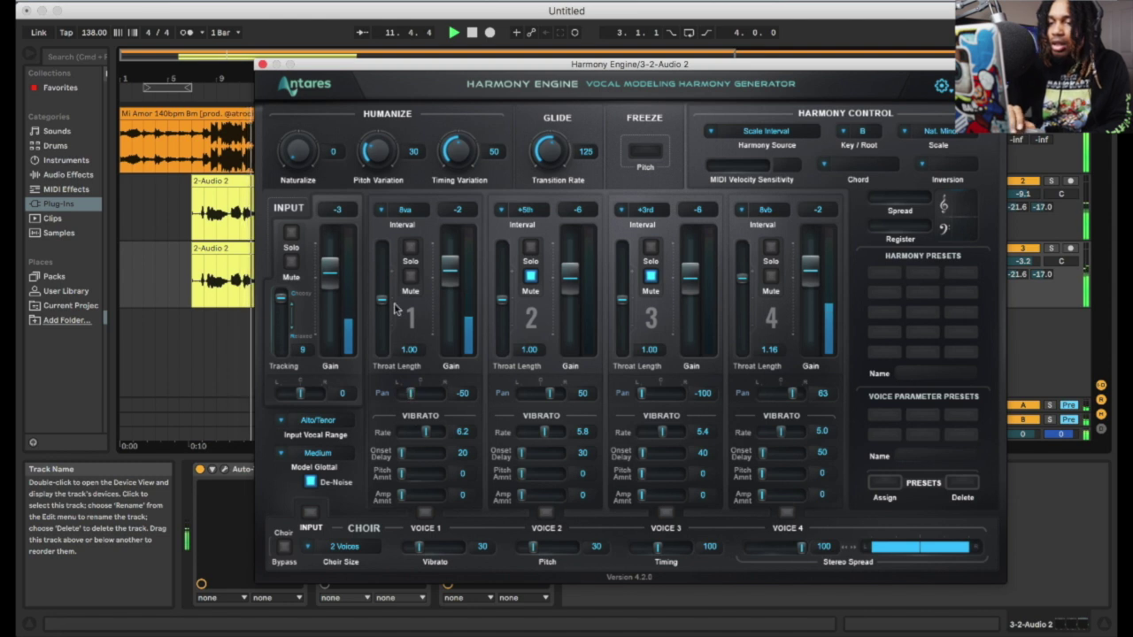
left_click_drag(382, 300, 382, 317)
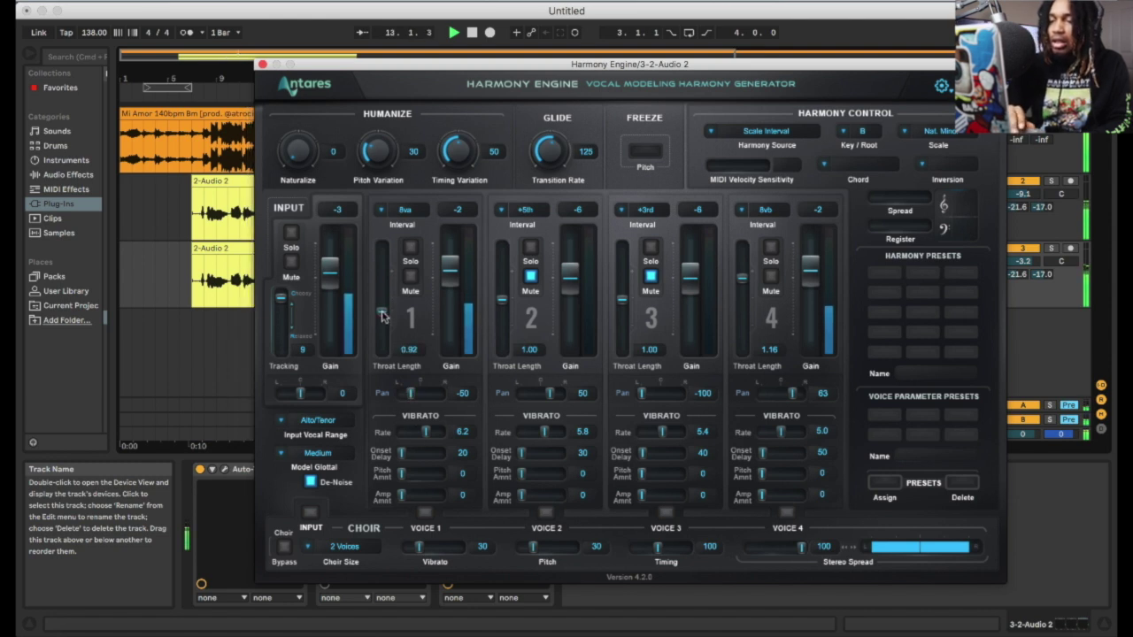
left_click_drag(453, 273, 451, 282)
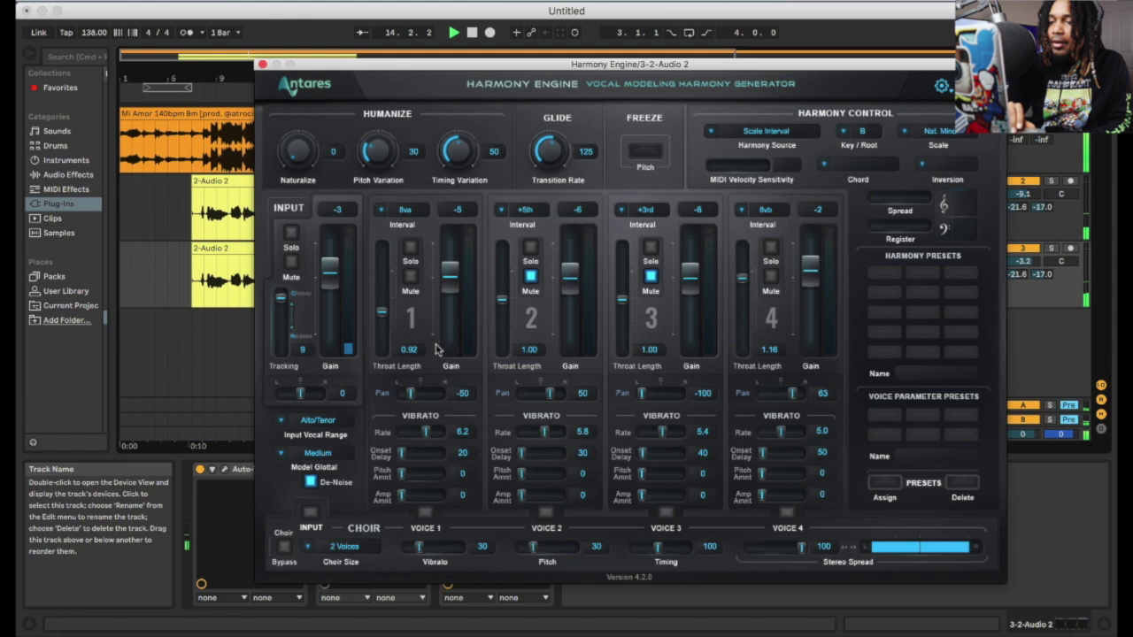
left_click_drag(410, 395, 396, 398)
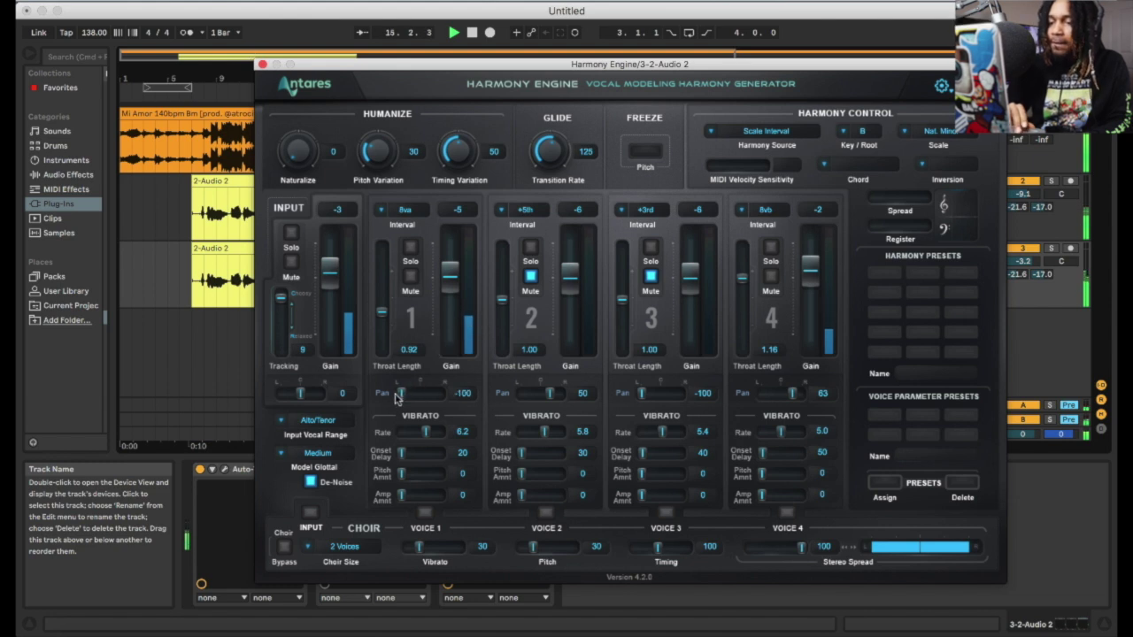
Unmute voice 2, change its interval to 8va+2nd and set its gain to -4.
left_click(530, 277)
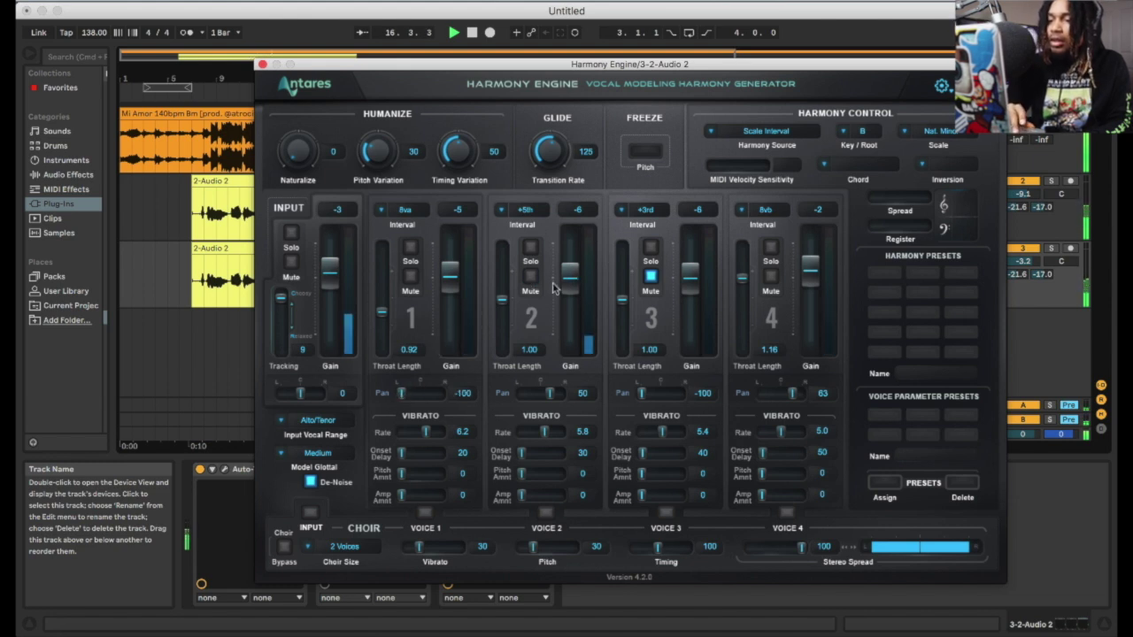
left_click_drag(564, 258, 564, 242)
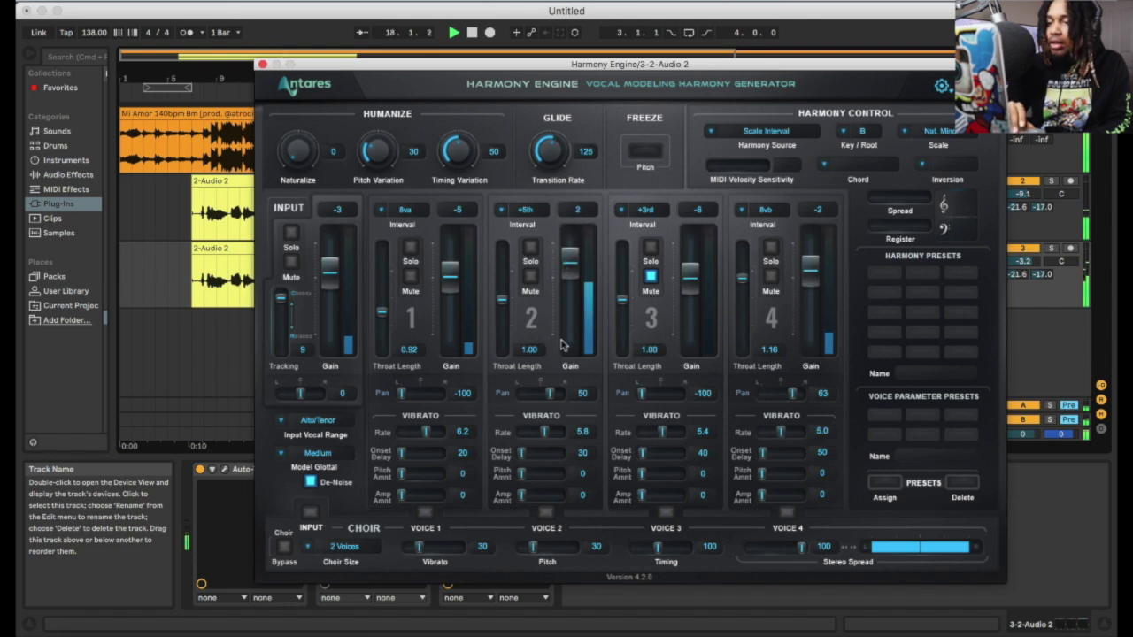
left_click(501, 211)
left_click(528, 307)
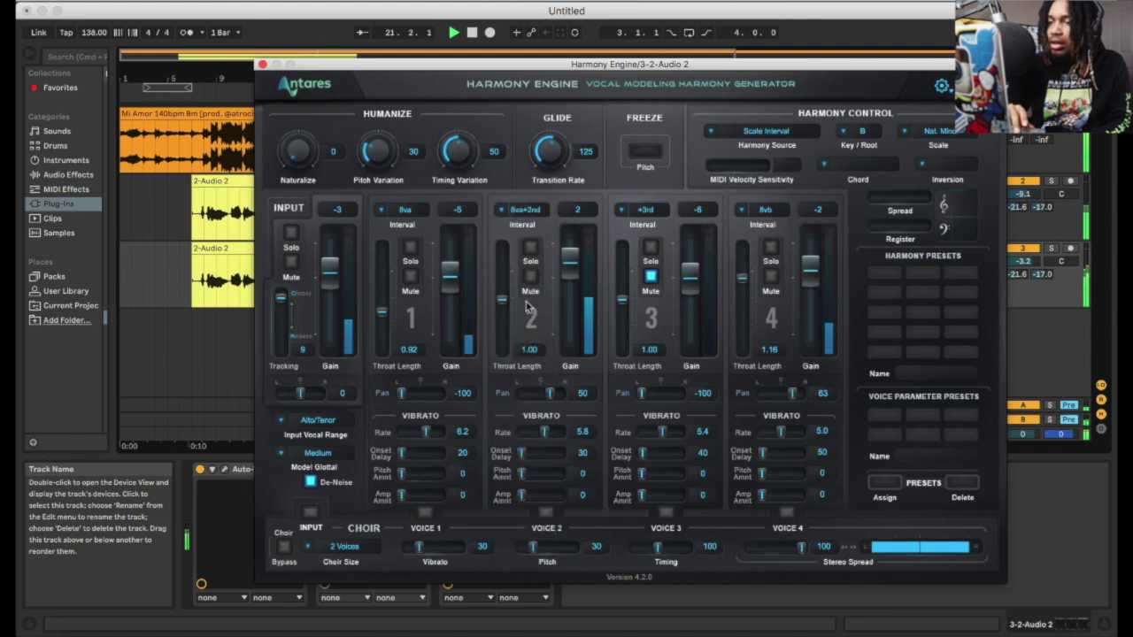
left_click_drag(571, 263, 575, 281)
Set voice 3's gain to -14 and its interval to -6th.
left_click_drag(687, 276, 688, 305)
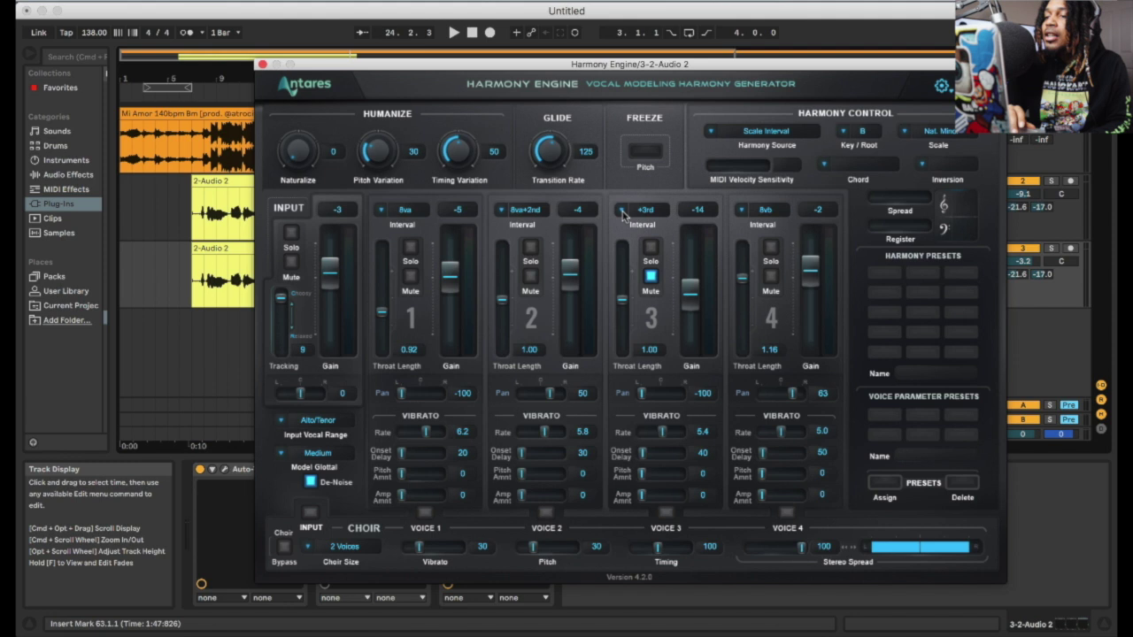
left_click(623, 213)
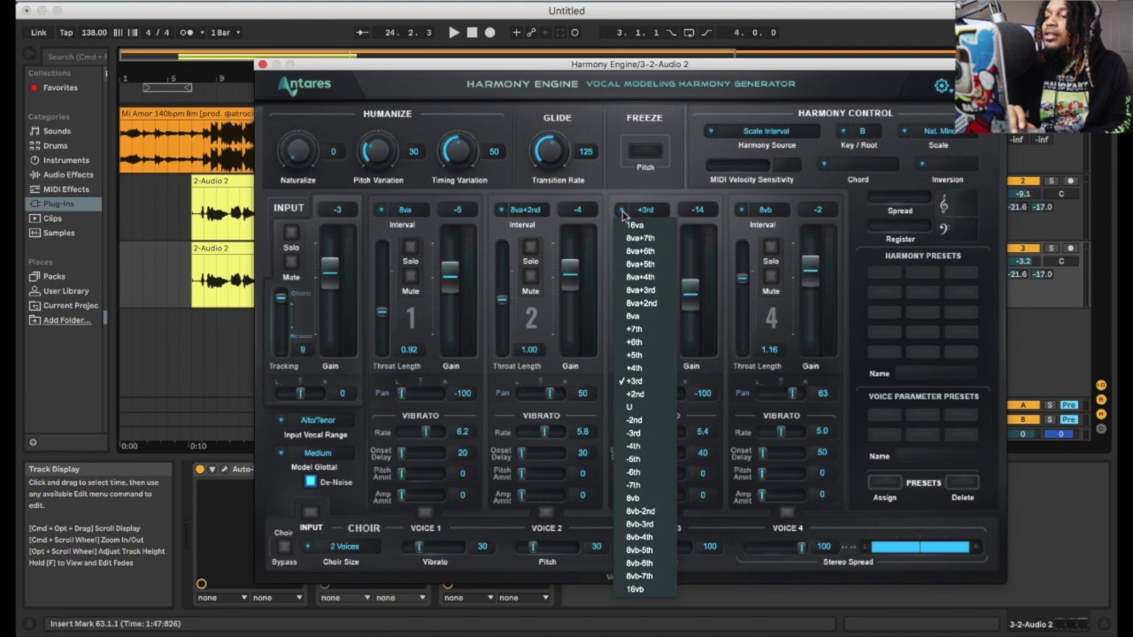
left_click(639, 473)
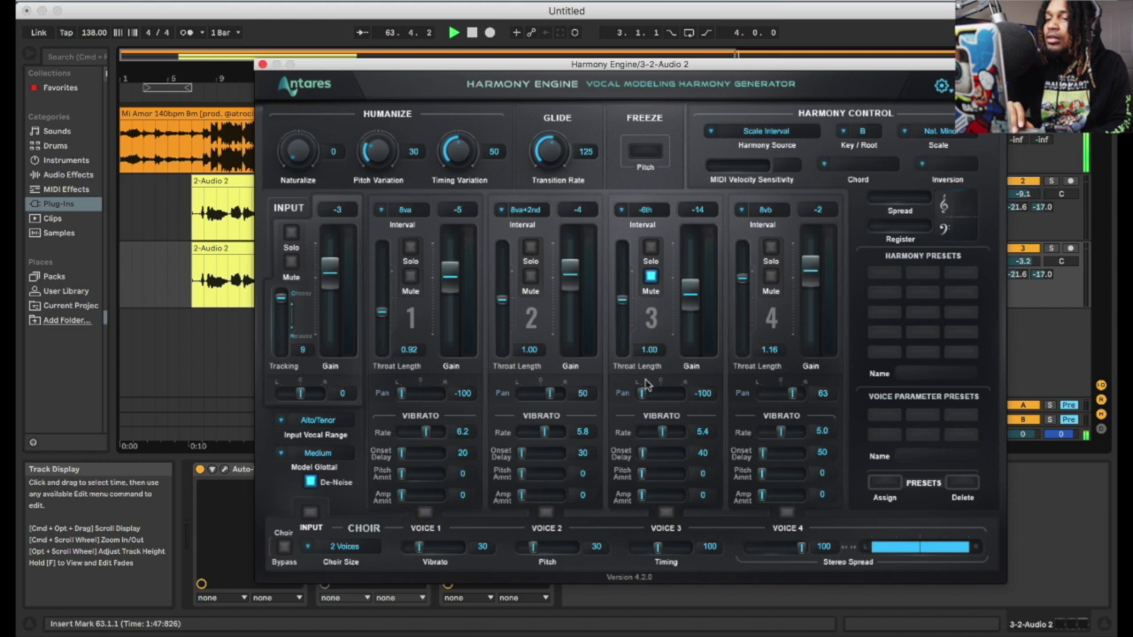
Play from bar 6 and set the gains of voices 1, 2 and 3 to -12, -13 and -22, with voice 3 panned to -35.
left_click(192, 277)
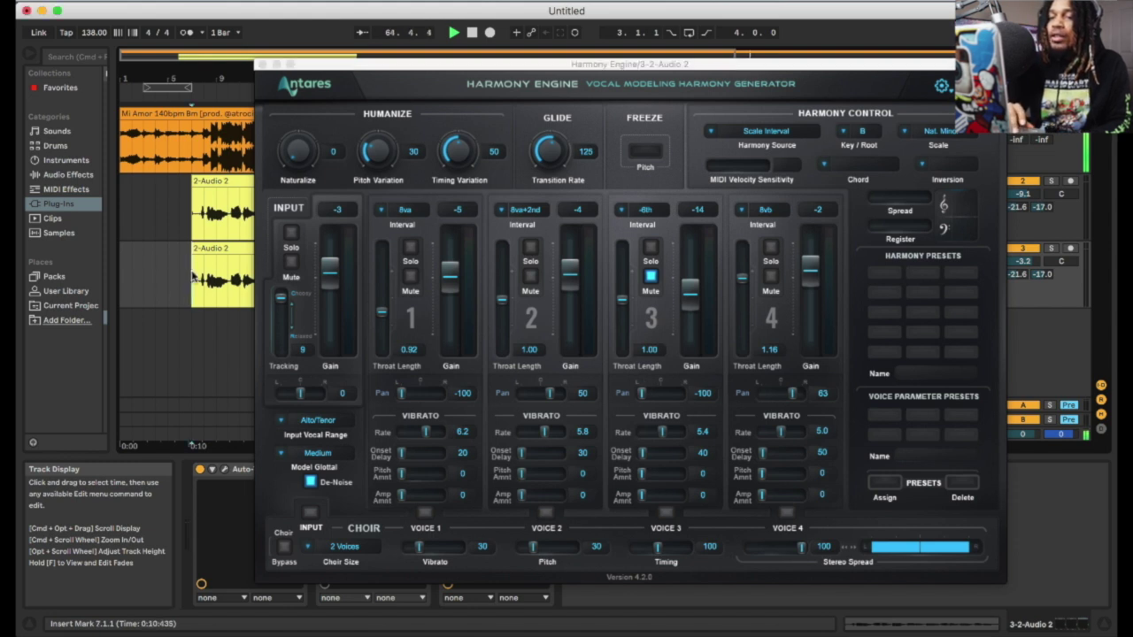
left_click(181, 204)
key("space")
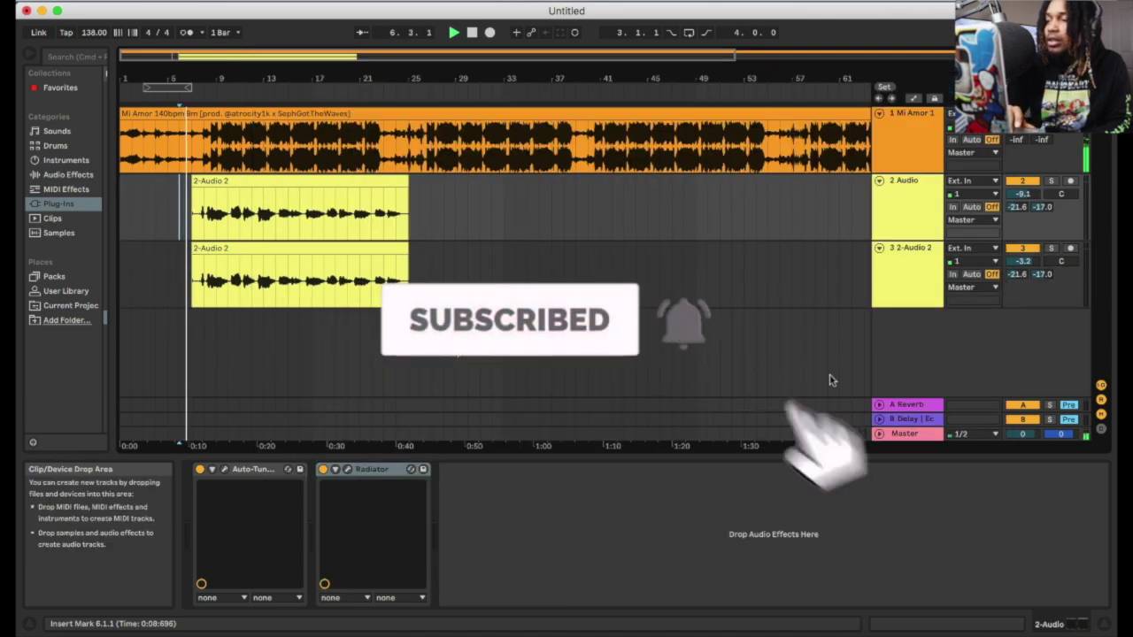
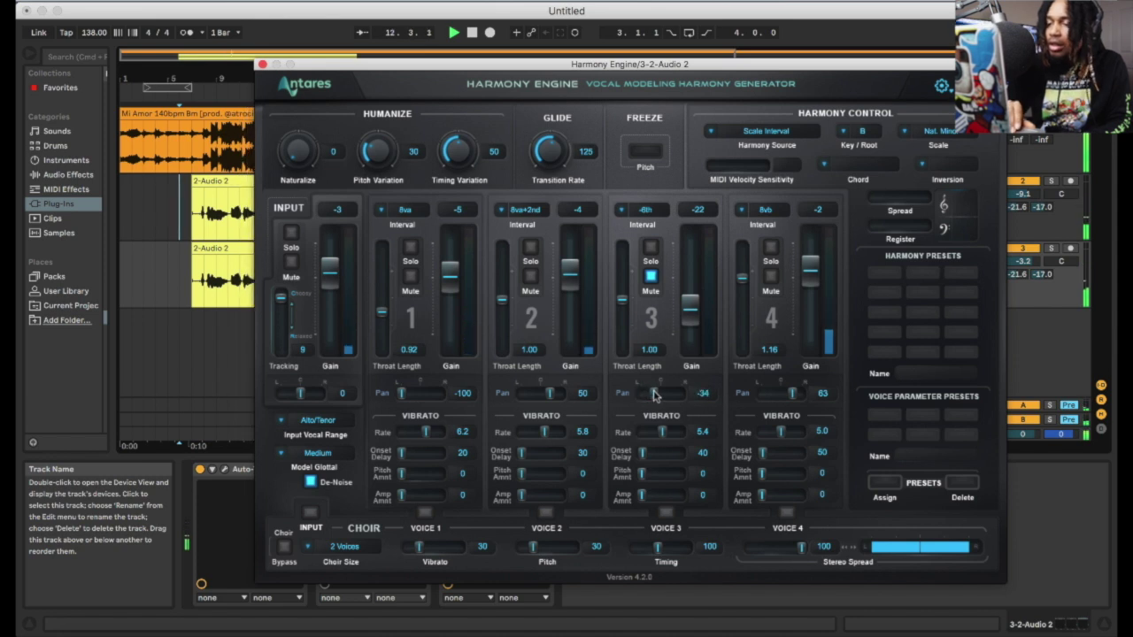
left_click_drag(693, 317, 692, 333)
left_click_drag(569, 279, 569, 298)
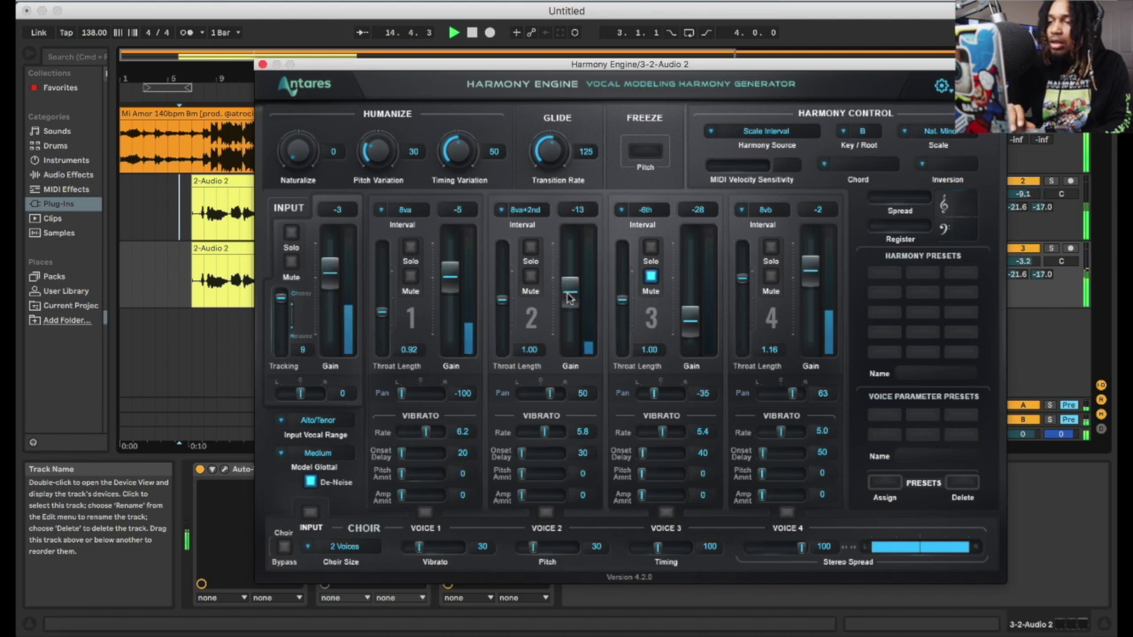
left_click_drag(450, 286, 460, 295)
left_click_drag(691, 318, 691, 305)
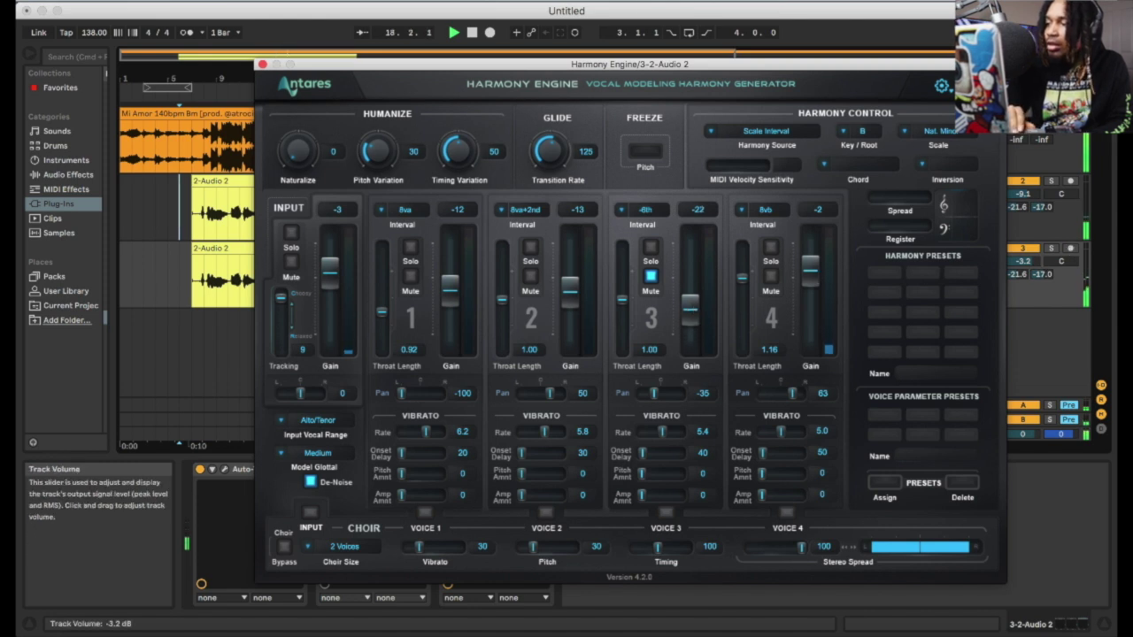
Set the 3 2-Audio 2 track's volume to -1.5 dB, voice 4's gain to -10 and voice 2's to -17, and unmute voice 3.
left_click_drag(1023, 261, 1022, 256)
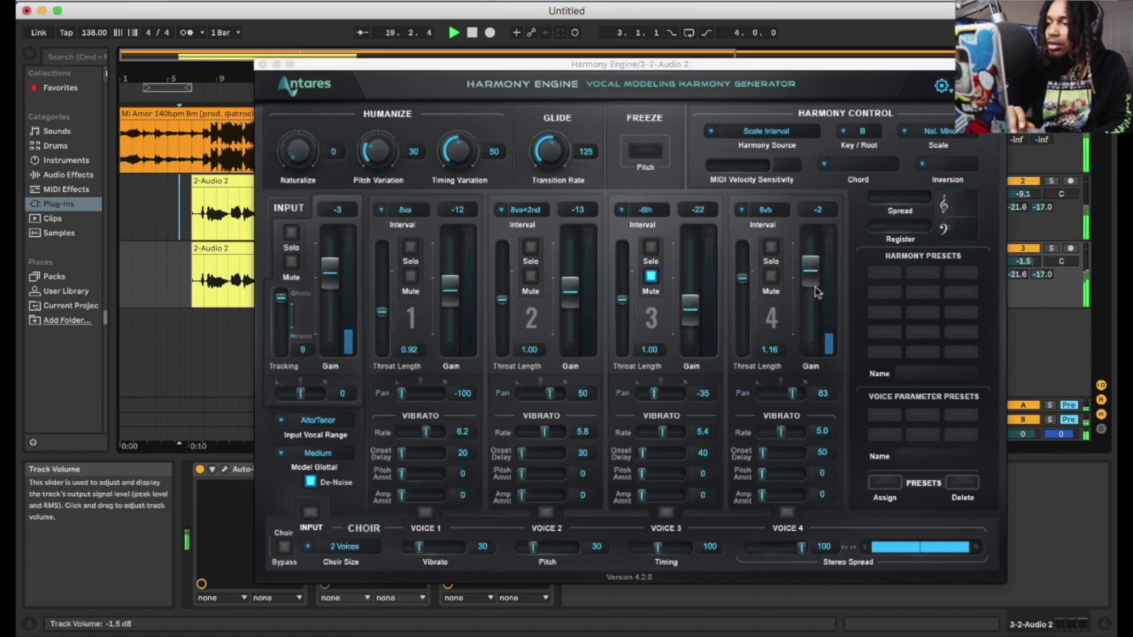
left_click_drag(816, 292, 816, 308)
left_click_drag(572, 298, 574, 310)
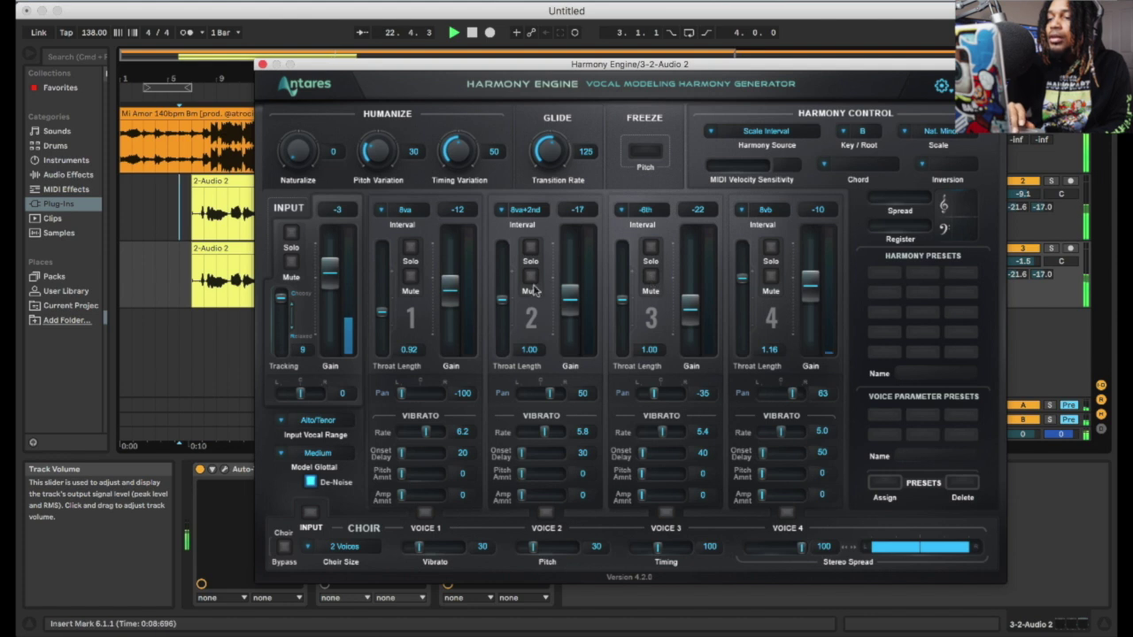
Set voice 1's vibrato pitch amount to 13 while auditioning it louder, and bring its gain to -11.
left_click_drag(447, 299, 450, 274)
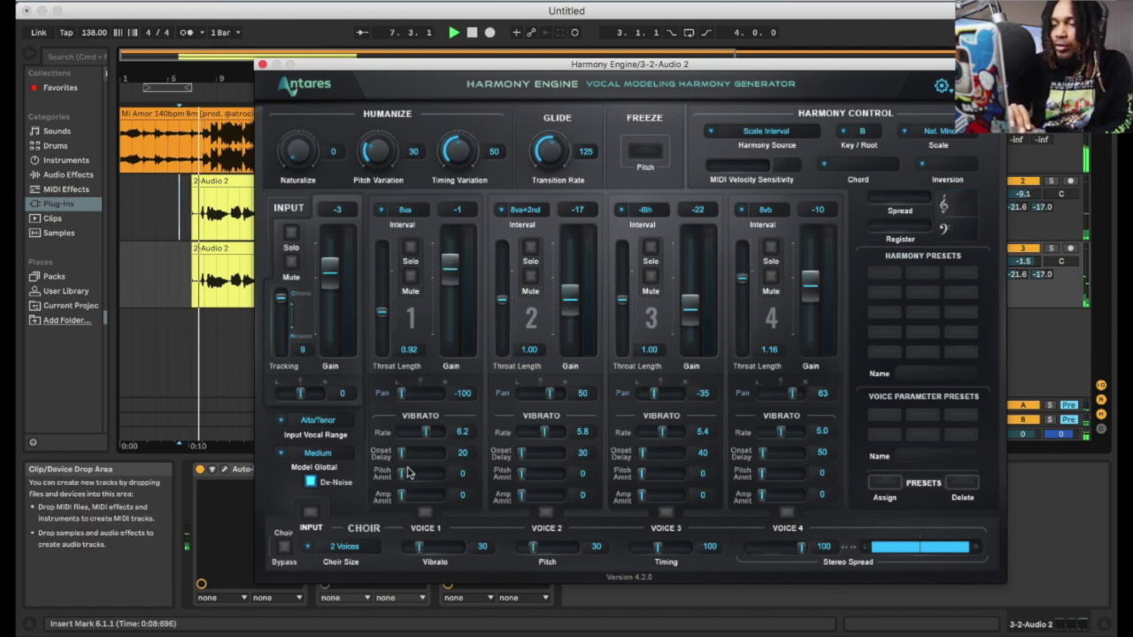
left_click_drag(412, 473, 416, 476)
left_click_drag(449, 268, 449, 295)
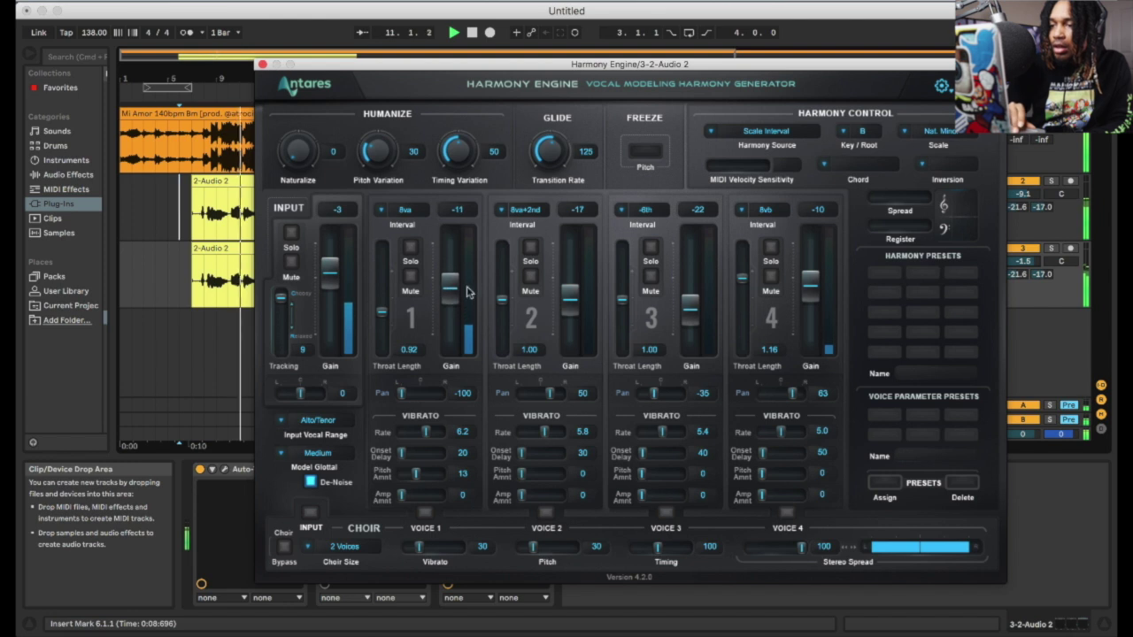
Set voice 3's vibrato pitch amount to 15 and its gain to -8.
left_click_drag(692, 312, 689, 276)
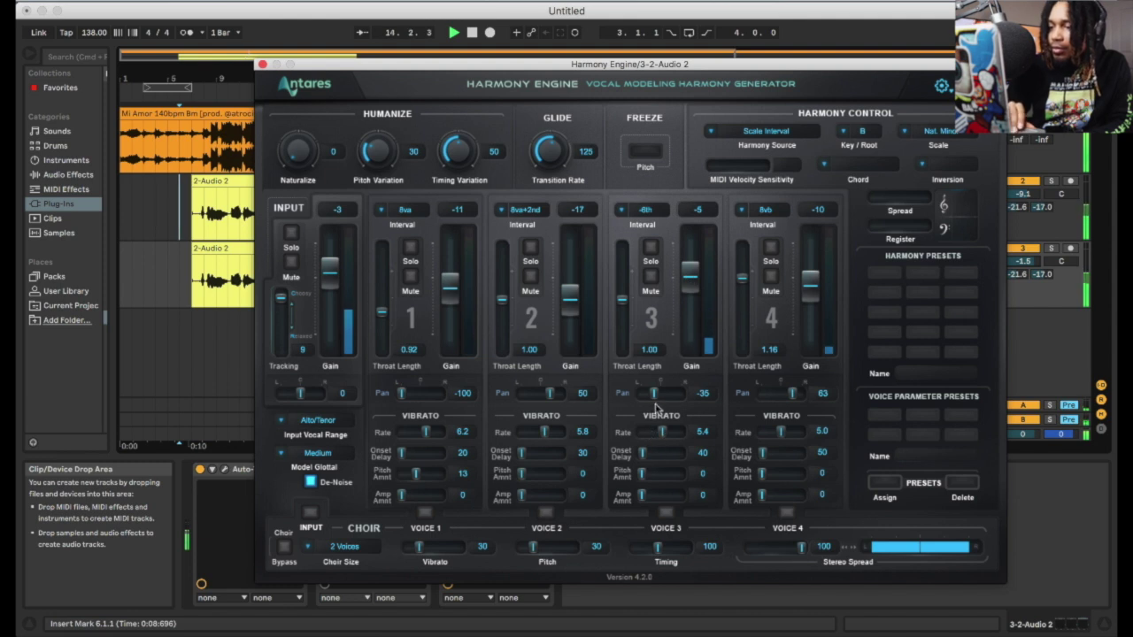
left_click_drag(641, 477, 657, 478)
left_click_drag(695, 278, 695, 287)
Lower voice 2's gain to -22 and set Humanize timing variation to 65 and pitch variation to 46.
left_click_drag(569, 305, 571, 317)
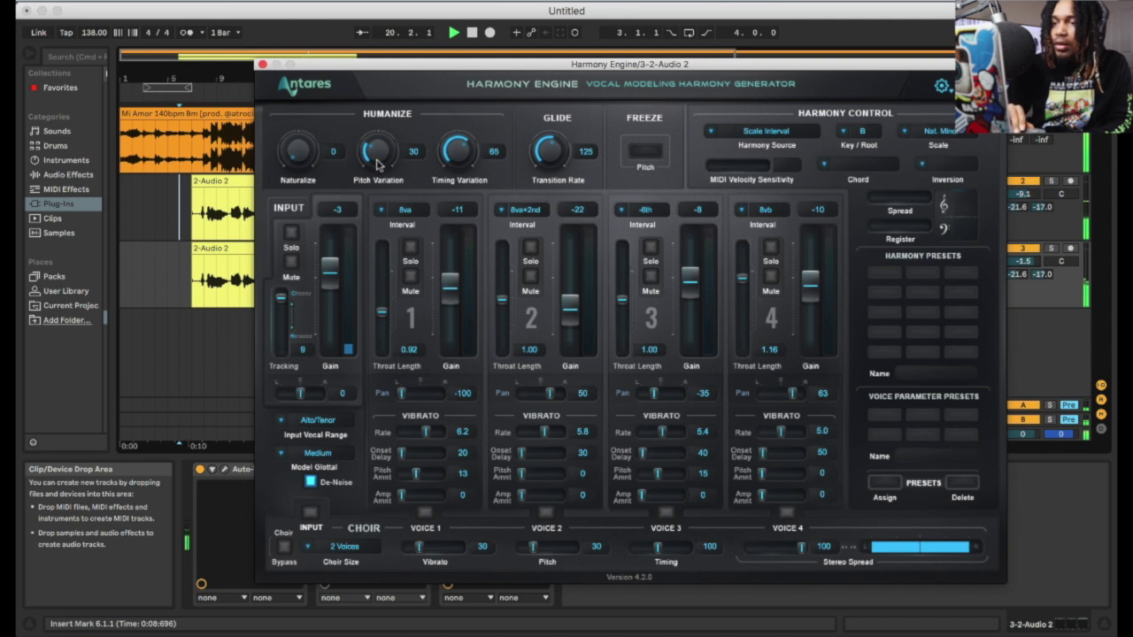
left_click_drag(374, 130, 372, 127)
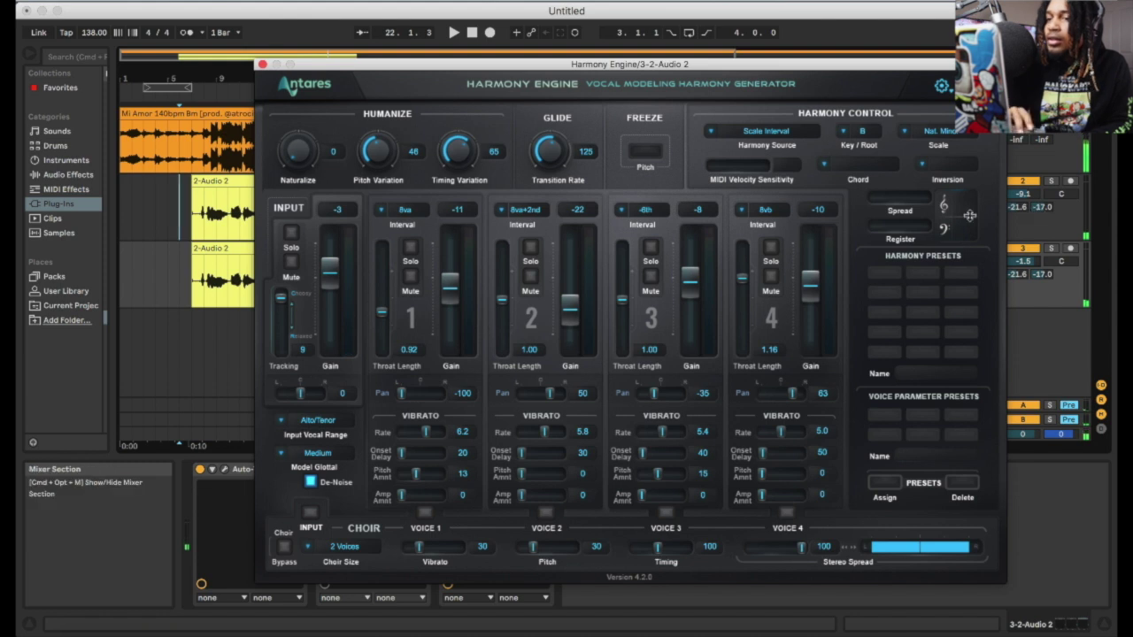
Replay the vocals from bar 6, setting the input gain to -1 and tracking to 39, and lower voice 1's gain to -12.
left_click_drag(335, 277, 332, 265)
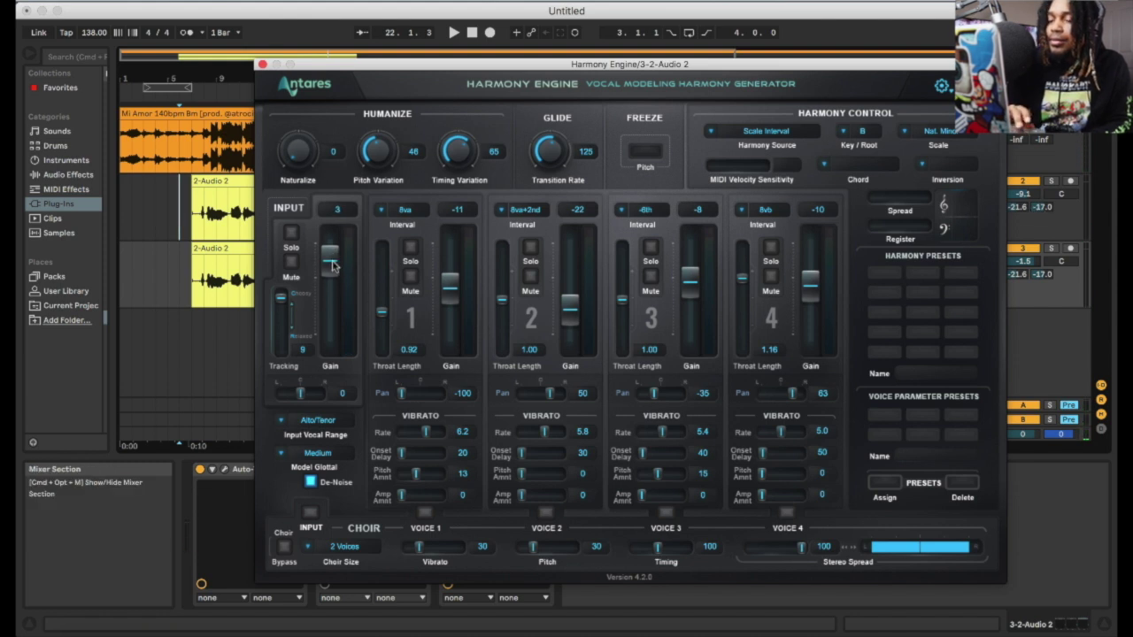
key("space")
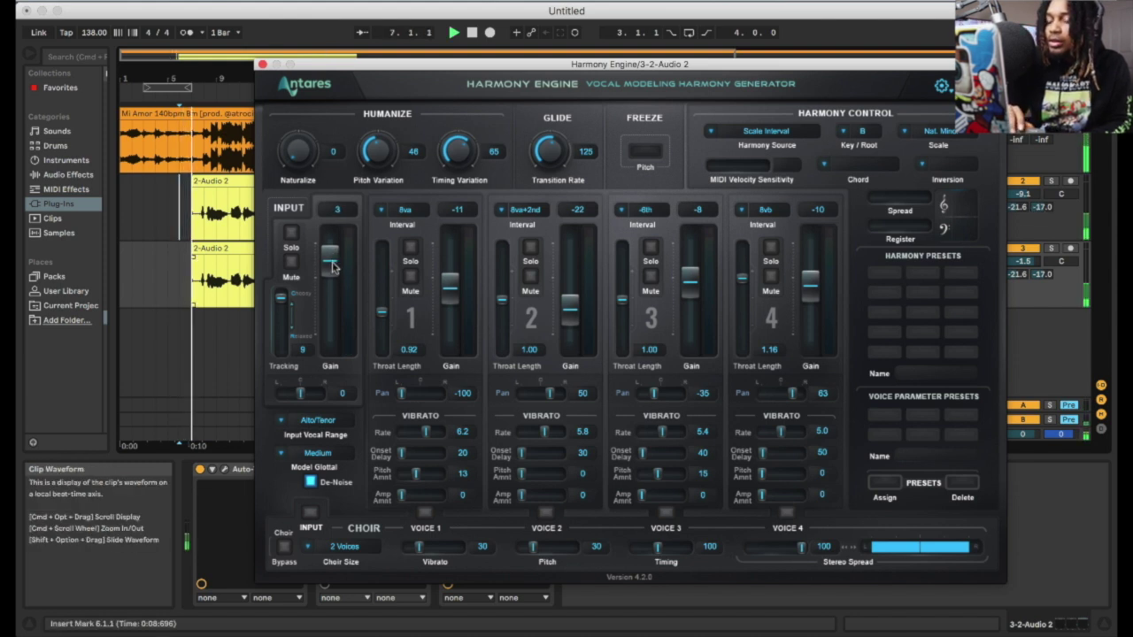
scroll(333, 268, "down", 1)
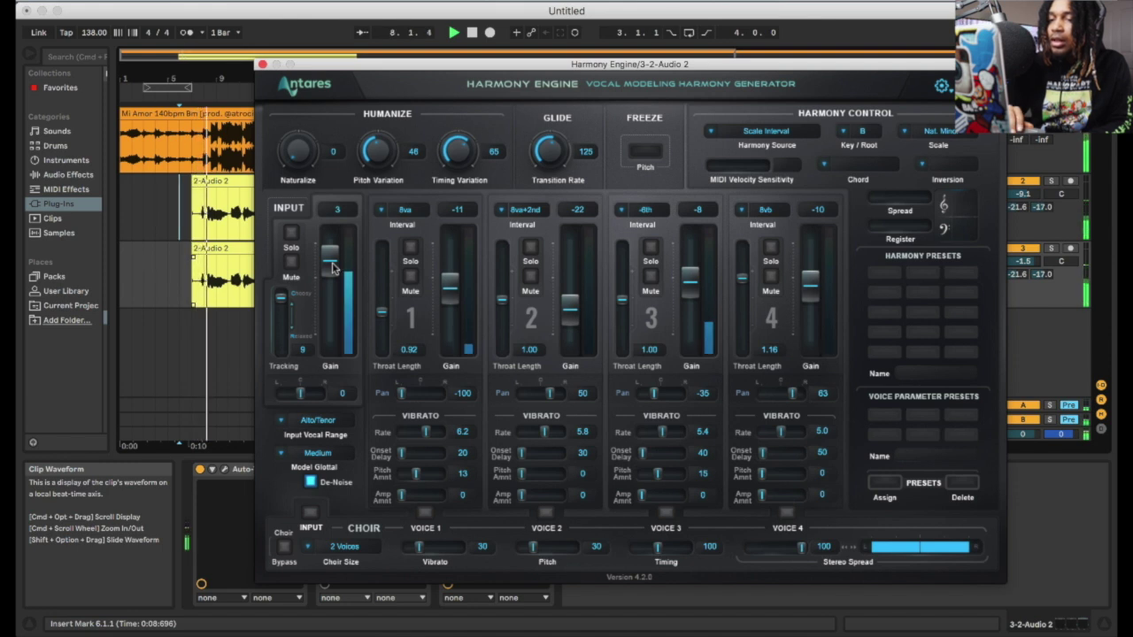
scroll(450, 284, "up", 1)
scroll(450, 294, "down", 2)
scroll(329, 273, "down", 3)
scroll(286, 316, "down", 5)
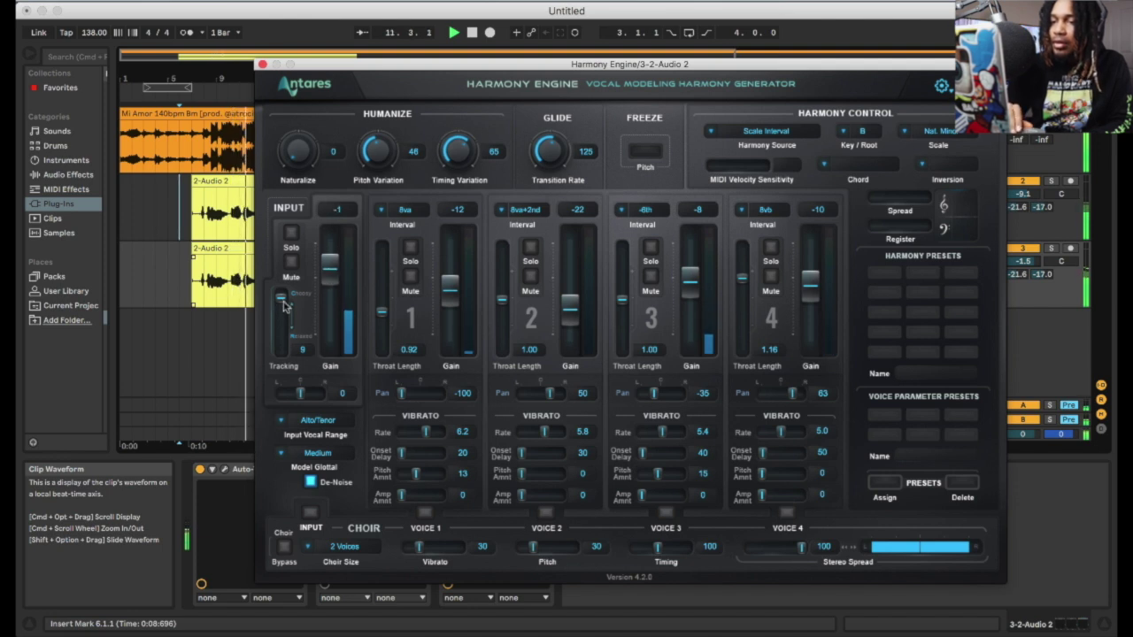
scroll(286, 317, "down", 3)
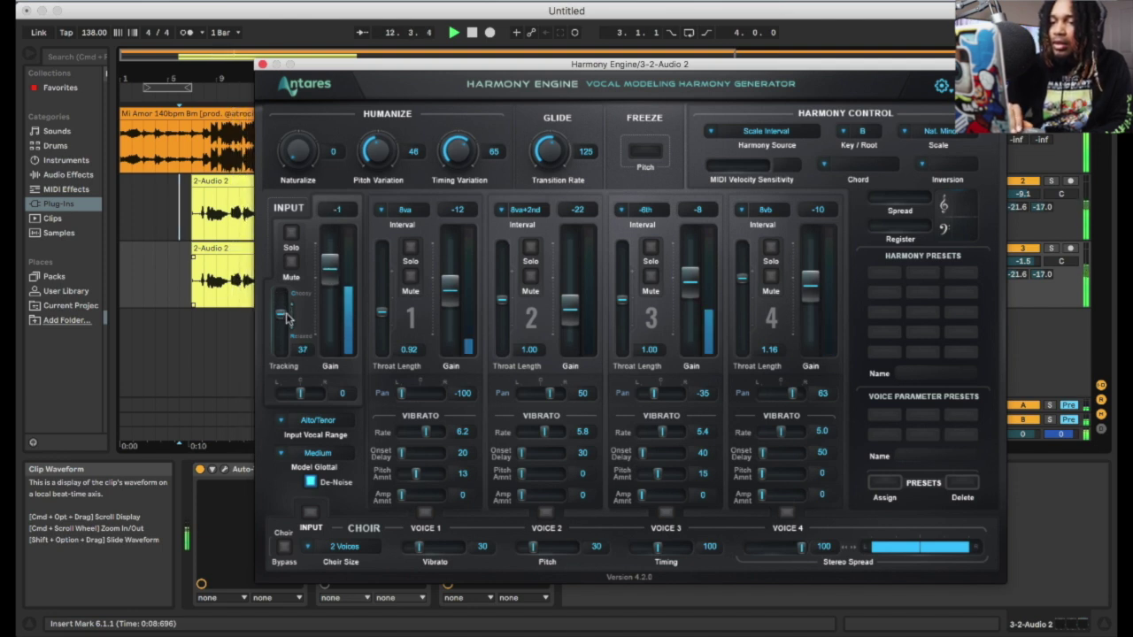
scroll(286, 320, "up", 1)
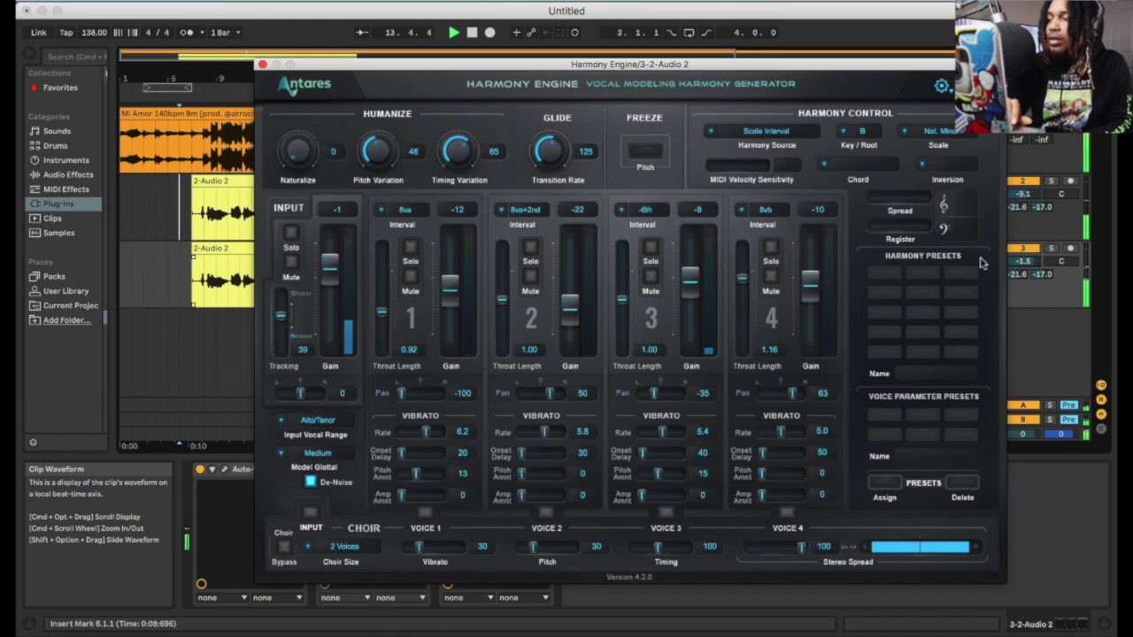
Raise the harmony track's volume to 2.5 dB and set the gains of voices 3, 1 and 4 to -13, -10 and -11.
left_click_drag(1023, 261, 1023, 254)
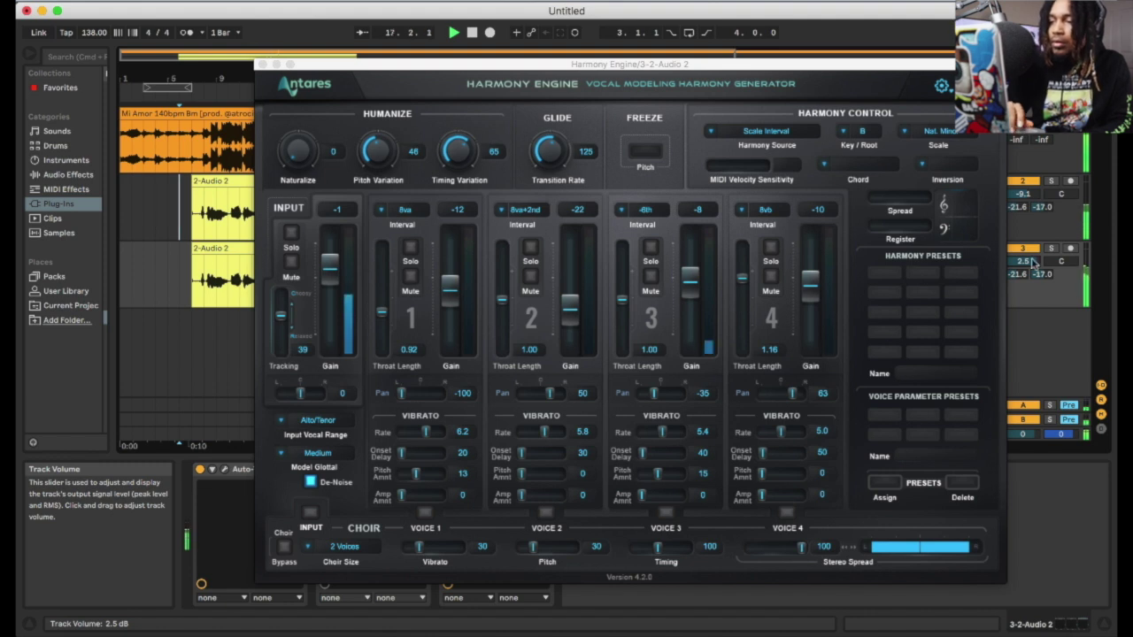
left_click_drag(695, 286, 698, 297)
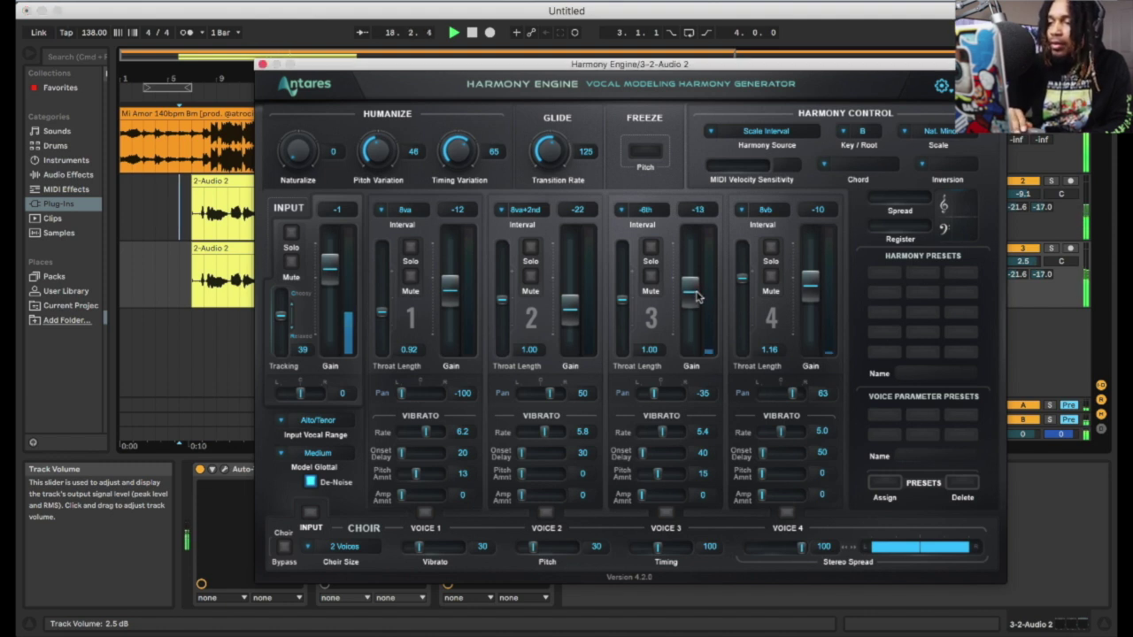
mouse_move(449, 286)
left_mouse_down()
mouse_move(450, 263)
mouse_move(449, 292)
left_mouse_up()
left_click_drag(809, 292, 809, 283)
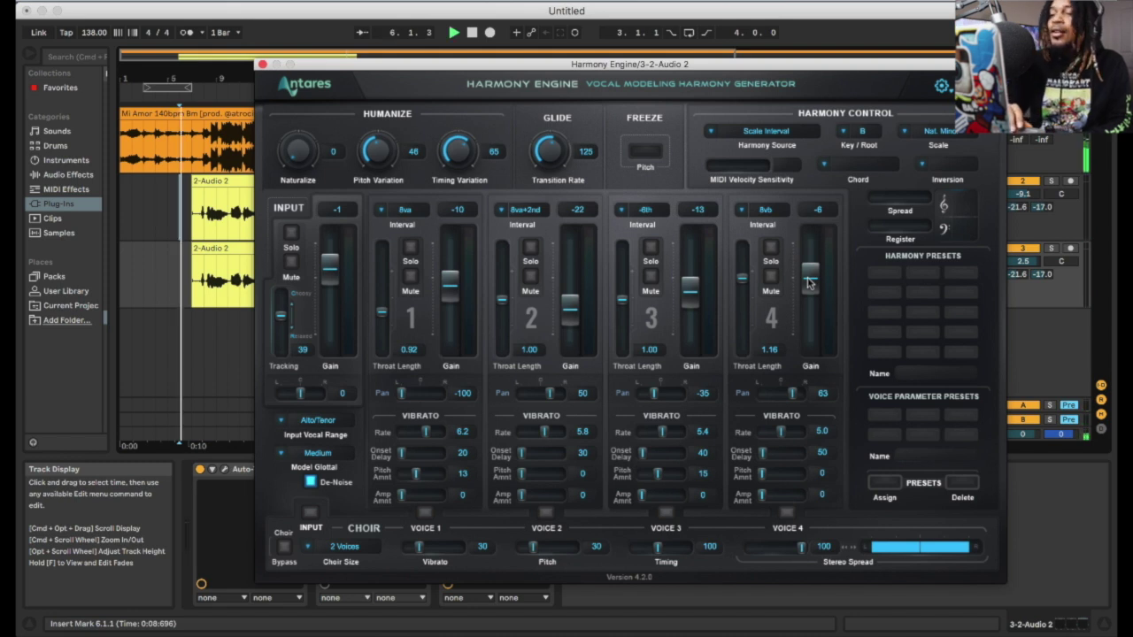
left_click_drag(808, 283, 808, 281)
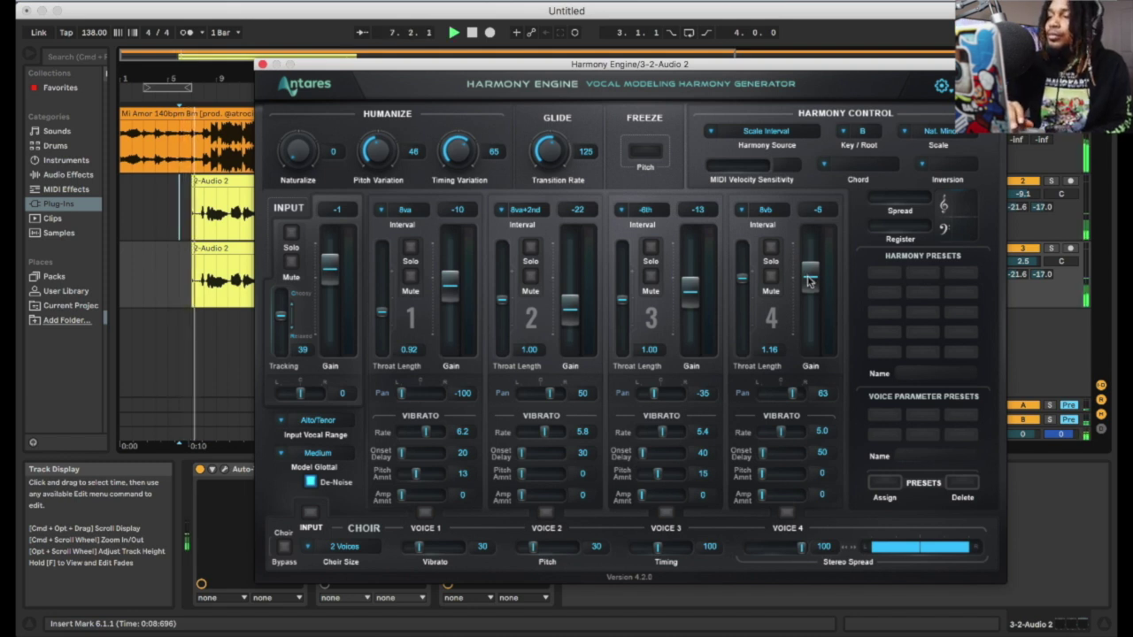
left_click_drag(808, 282, 813, 296)
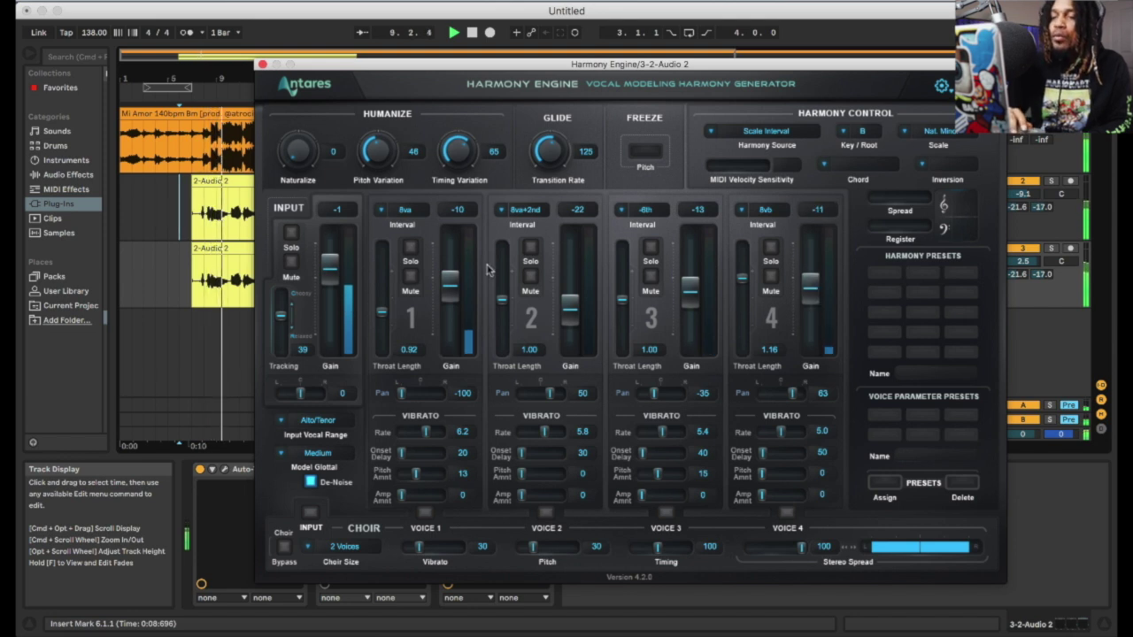
Set voice 1's vibrato pitch amount to 3, throat length to 1.01 and gain to -8.
left_click_drag(449, 280, 451, 291)
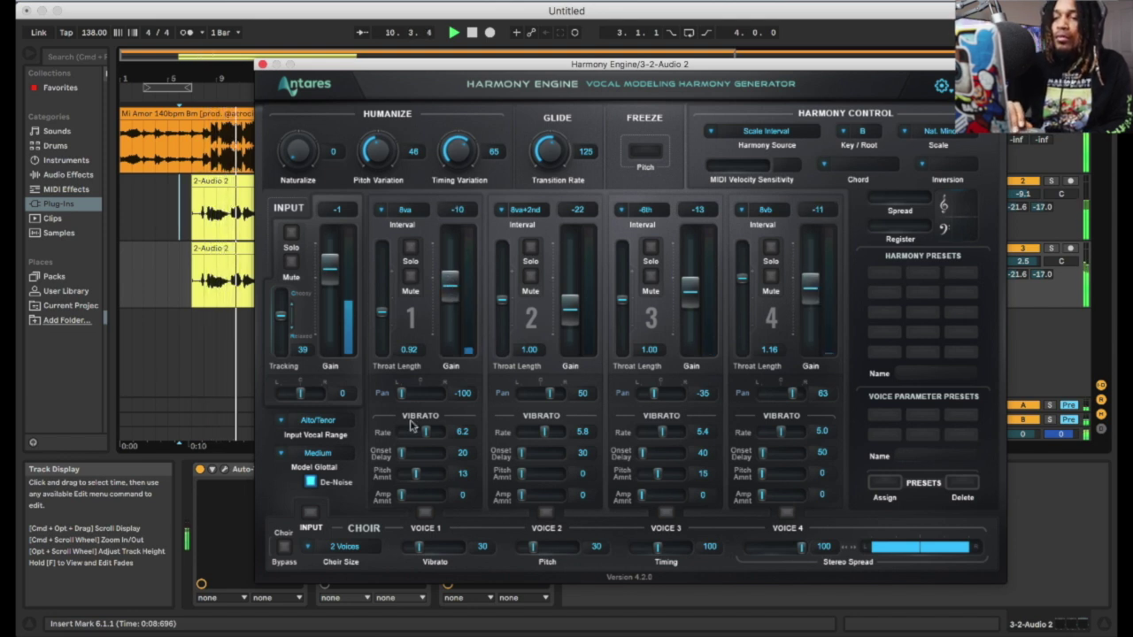
left_click_drag(403, 474, 407, 474)
left_click_drag(450, 293, 450, 287)
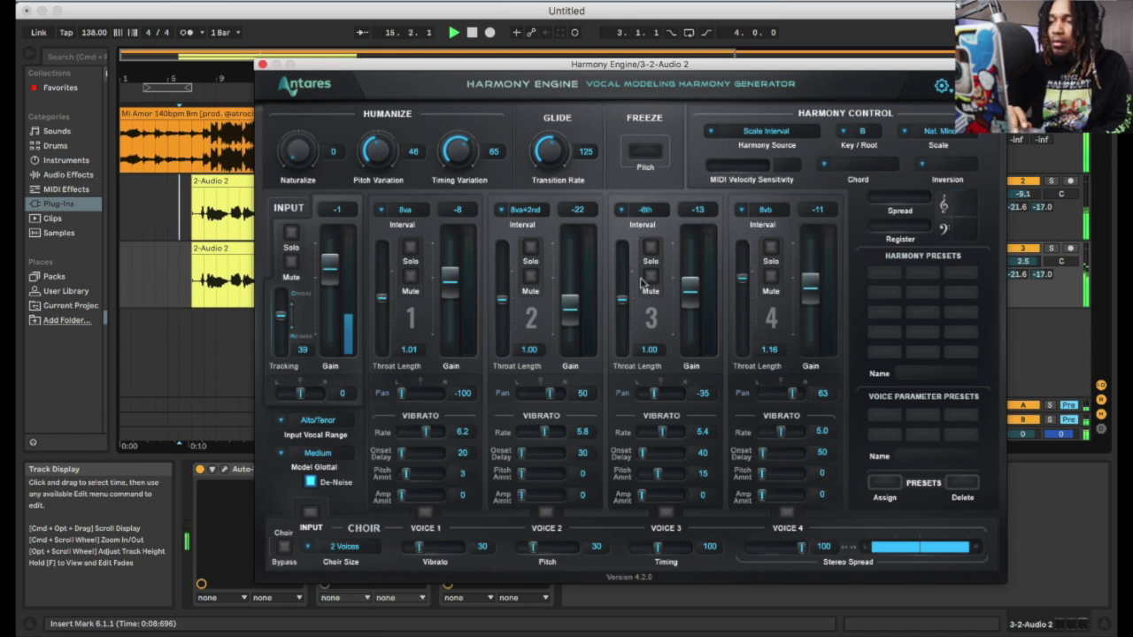
Set voice 2's throat length to 1.11, and voice 3's throat length to 0.93, pan to 34, vibrato pitch amount to 0 and gain to -6.
left_click_drag(500, 298, 501, 291)
left_click_drag(625, 313, 625, 316)
left_click_drag(695, 279, 693, 280)
left_click_drag(655, 393, 665, 460)
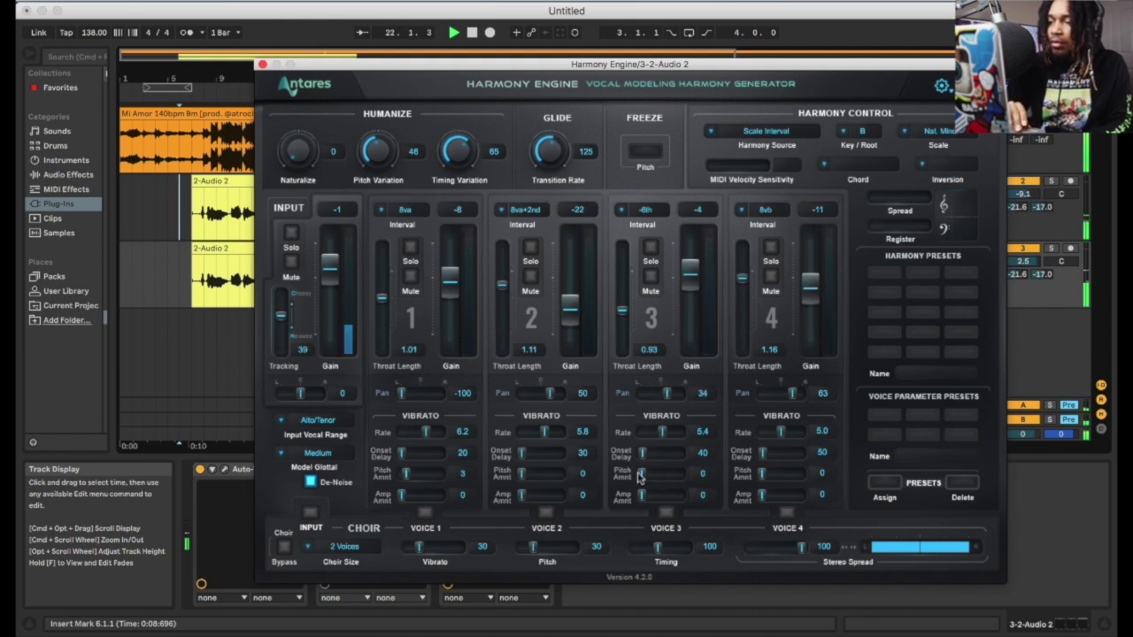
left_click_drag(689, 274, 689, 280)
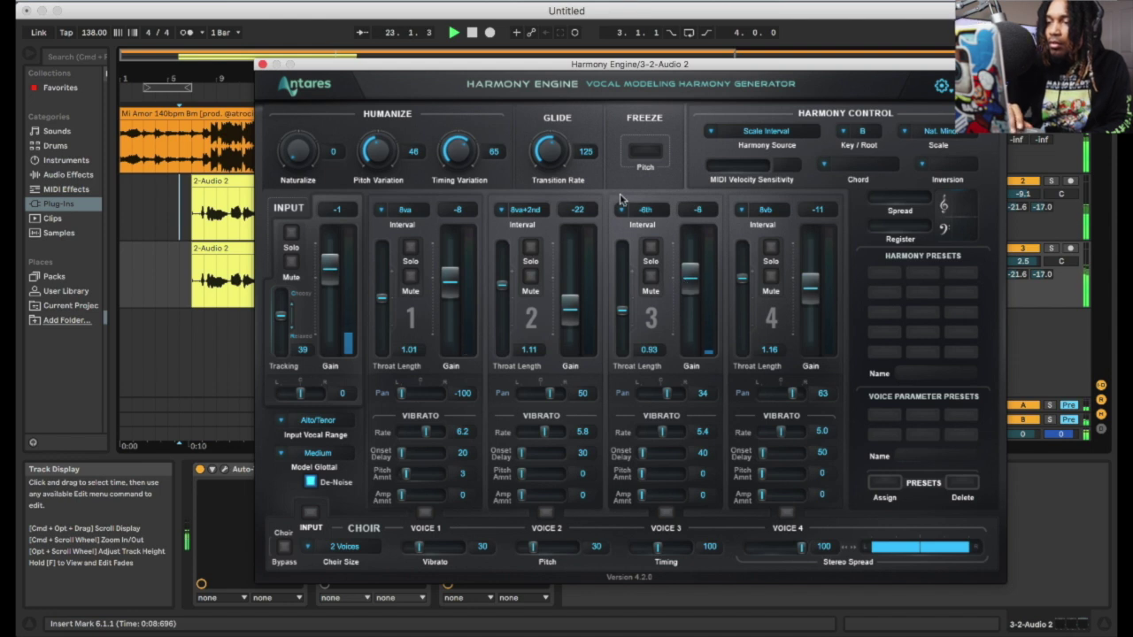
Set voice 3's interval to 8va+6th and replay from bar 8, returning to the harmony track's plug-in.
left_click(621, 212)
left_click(639, 256)
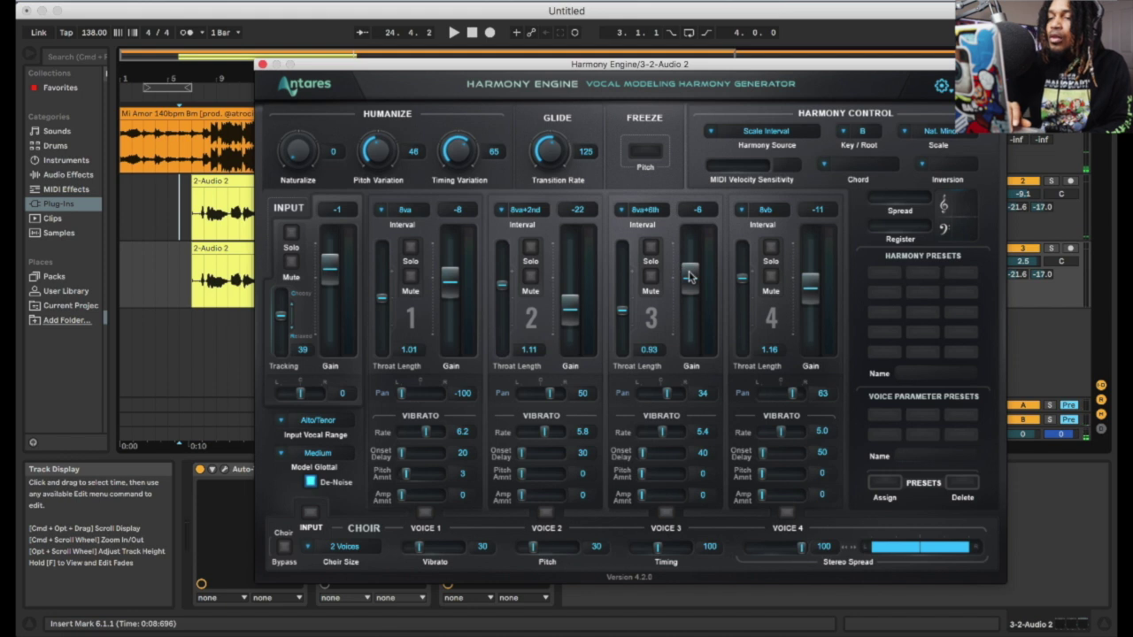
left_click(205, 208)
key("space")
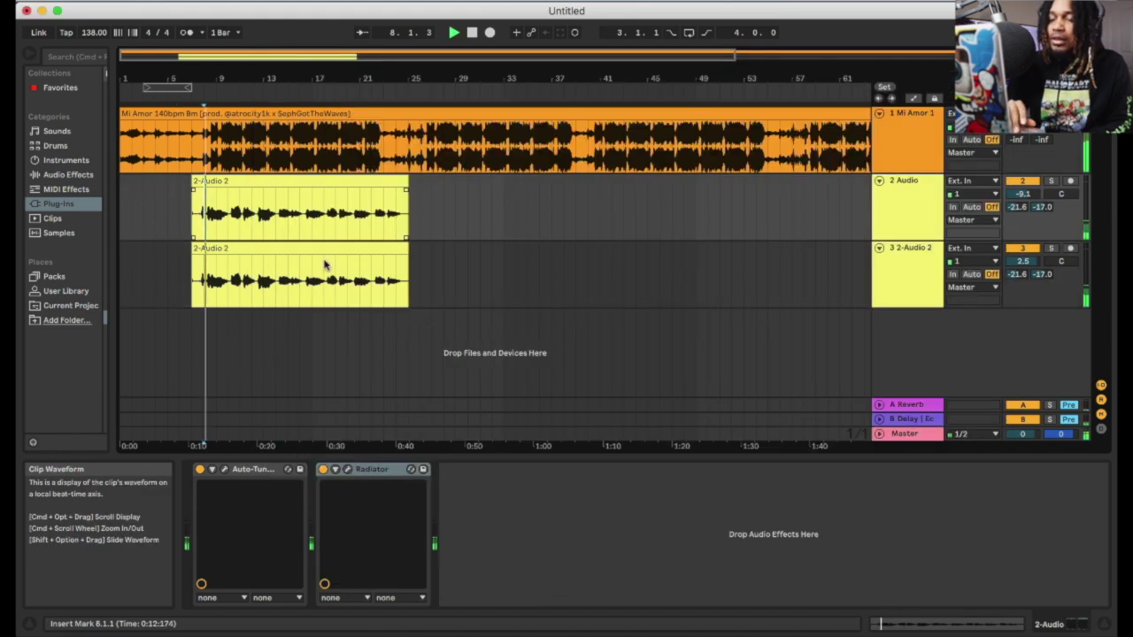
left_click(914, 276)
Set voice 3's vibrato rate to 3.9, throat length to 1.06 and gain to -15.
left_click_drag(694, 282, 697, 298)
left_click_drag(662, 432, 654, 433)
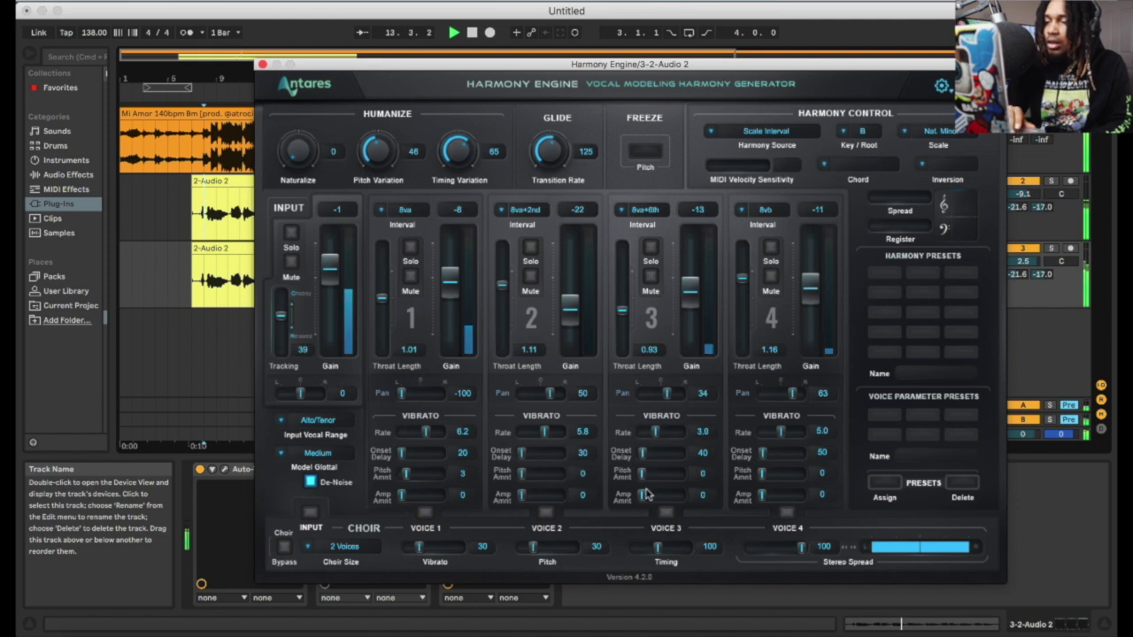
left_click_drag(692, 302, 693, 313)
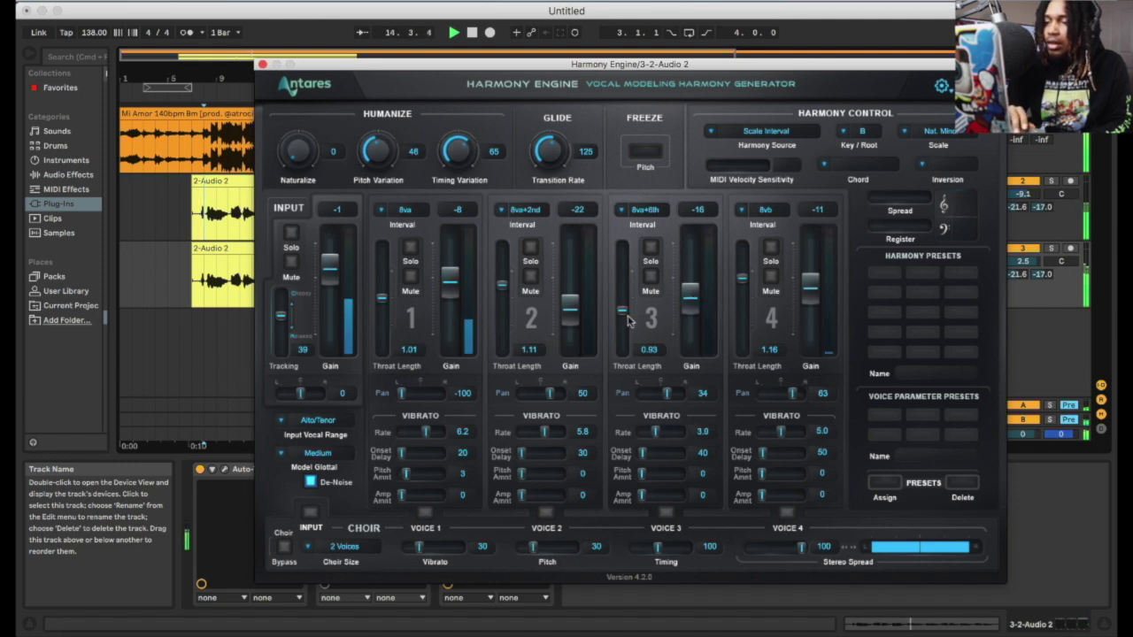
mouse_move(692, 301)
left_mouse_down()
mouse_move(693, 265)
mouse_move(692, 303)
left_mouse_up()
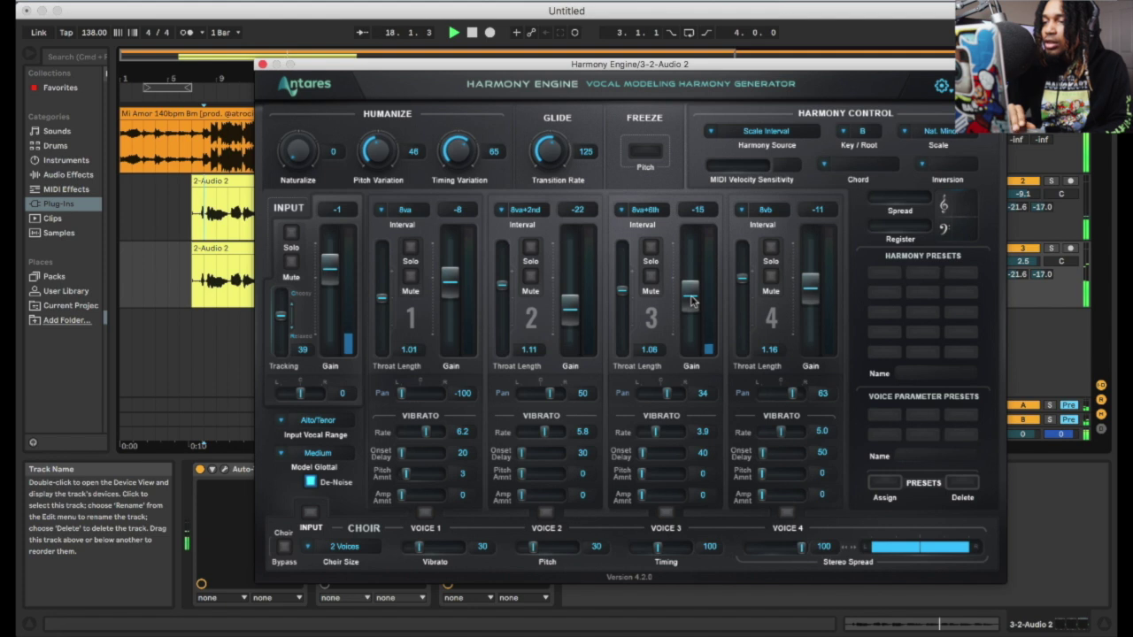
Change voice 3's interval to 8va and lower its gain to -17.
left_click(622, 209)
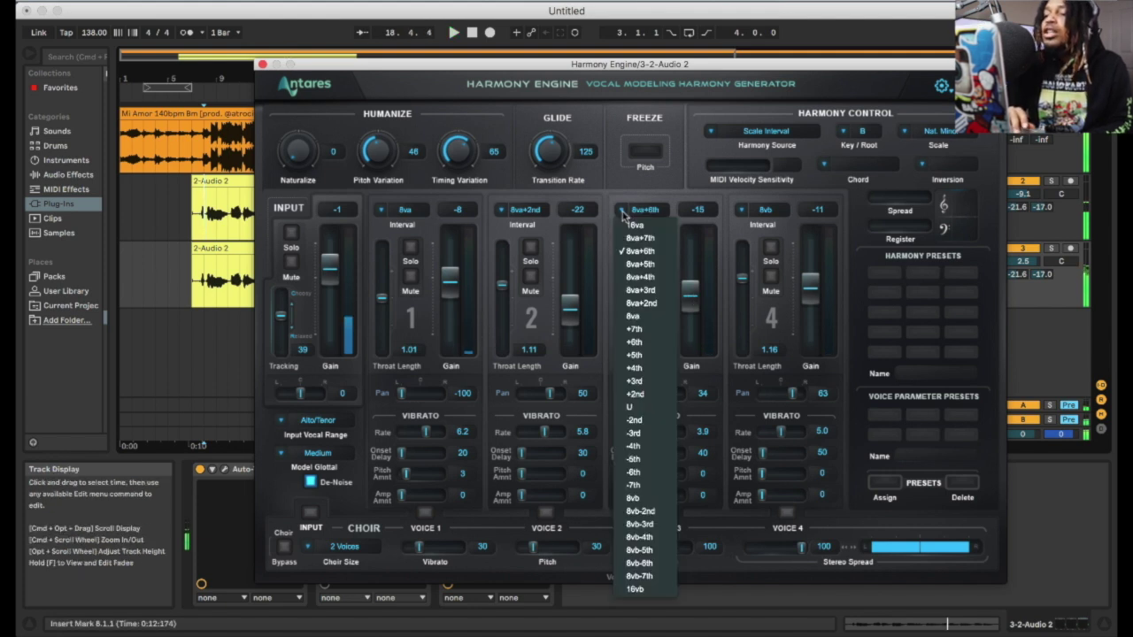
left_click(635, 316)
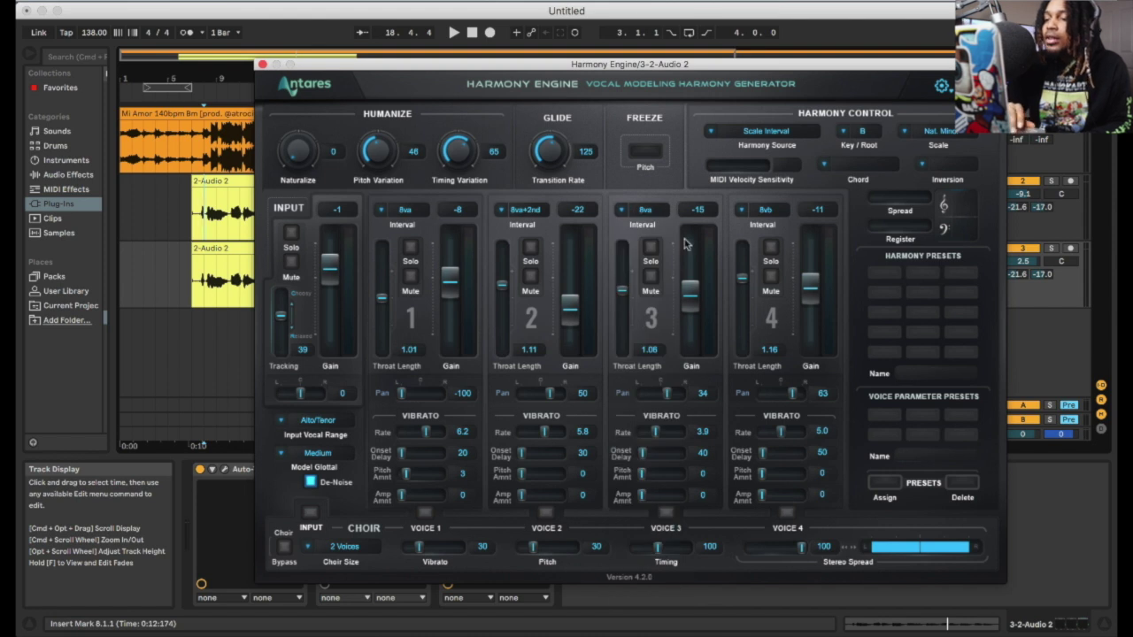
left_click_drag(690, 289, 694, 306)
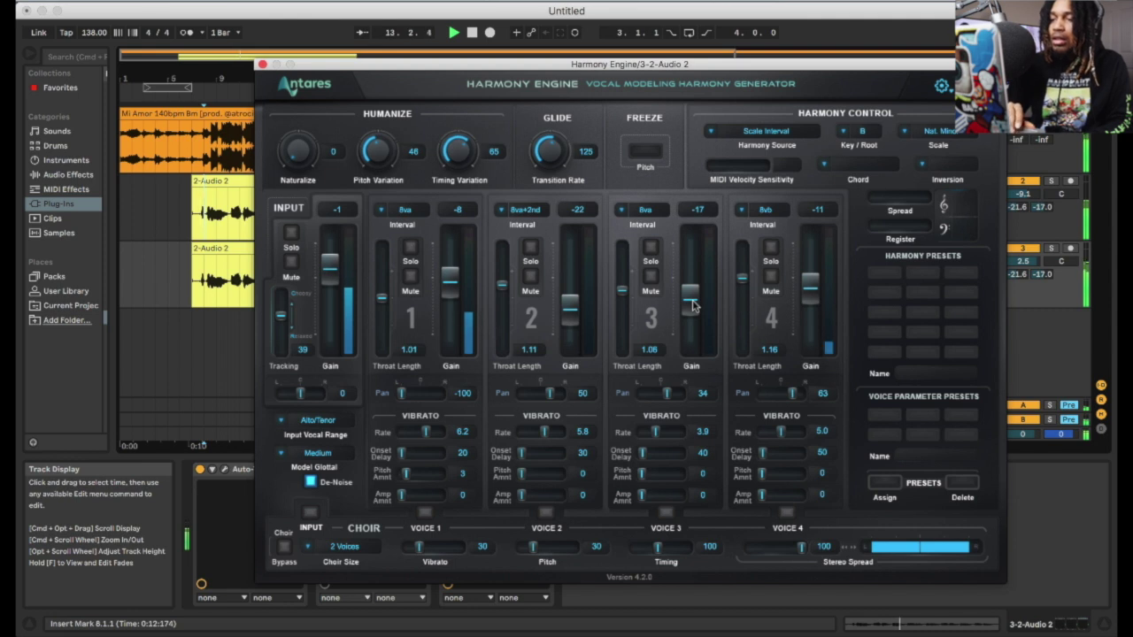
Set the input gain to -10, voice 1's gain to -11 and voice 4's gain to -8.
left_click_drag(330, 265, 330, 295)
left_click_drag(450, 285, 448, 279)
left_click_drag(805, 289, 806, 288)
left_click_drag(450, 278, 451, 294)
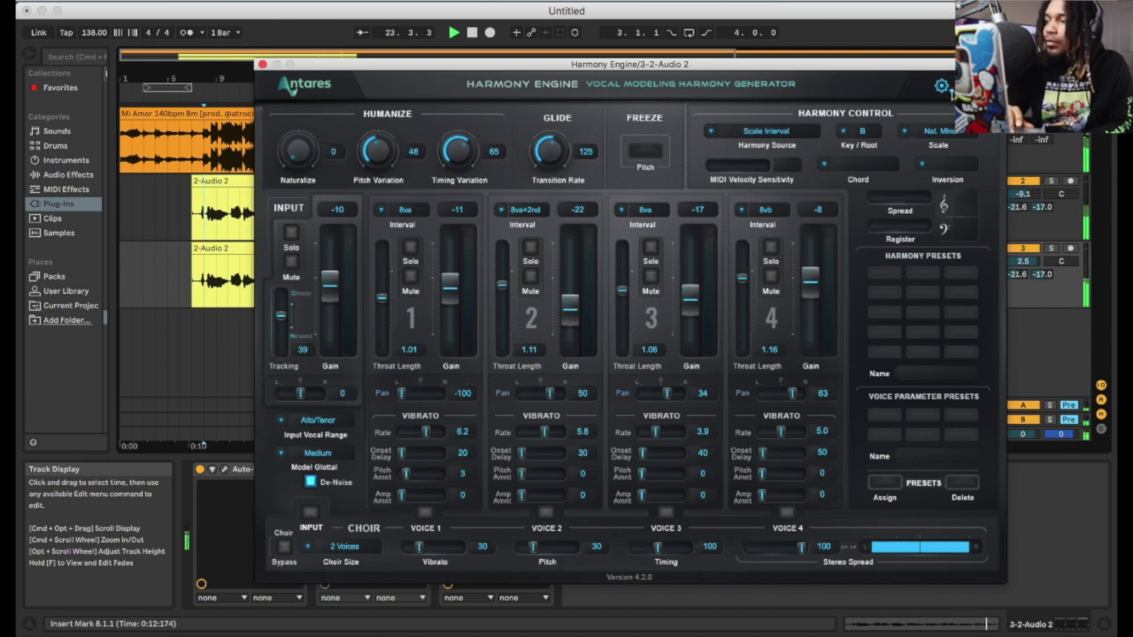
Name the harmony preset SKy and assign it to the first harmony preset slot.
left_click(943, 87)
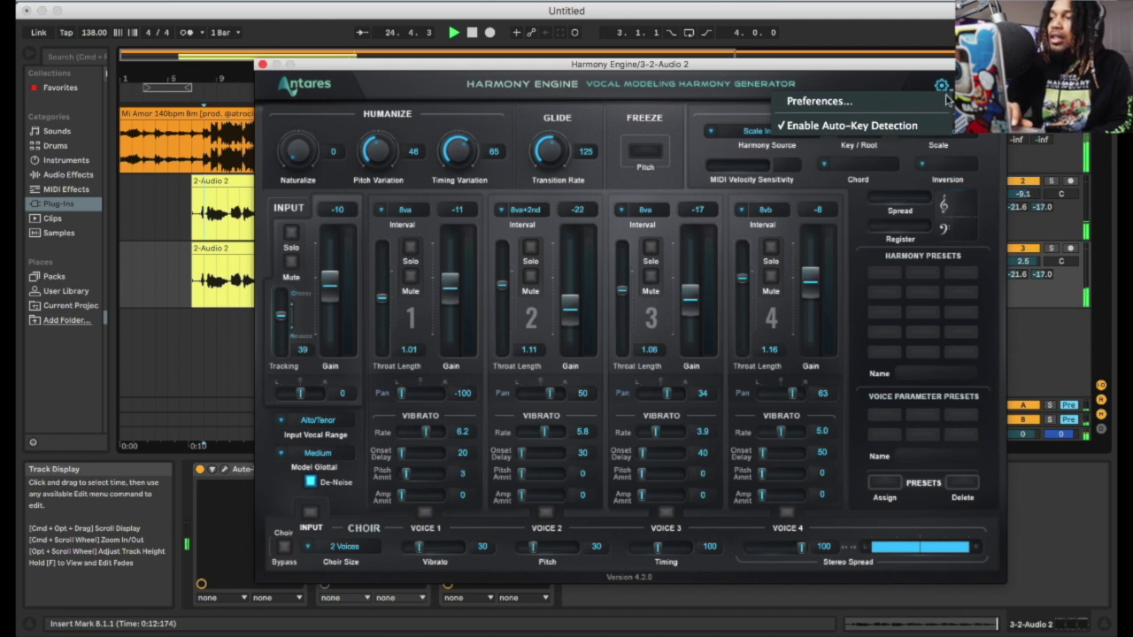
left_click(876, 84)
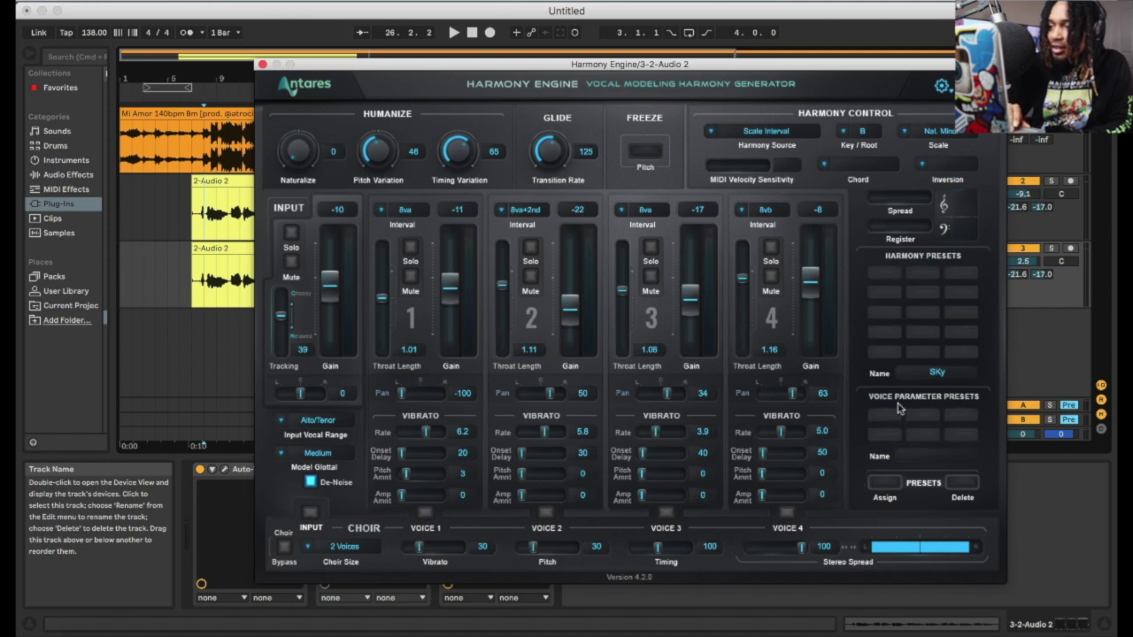
left_click(888, 484)
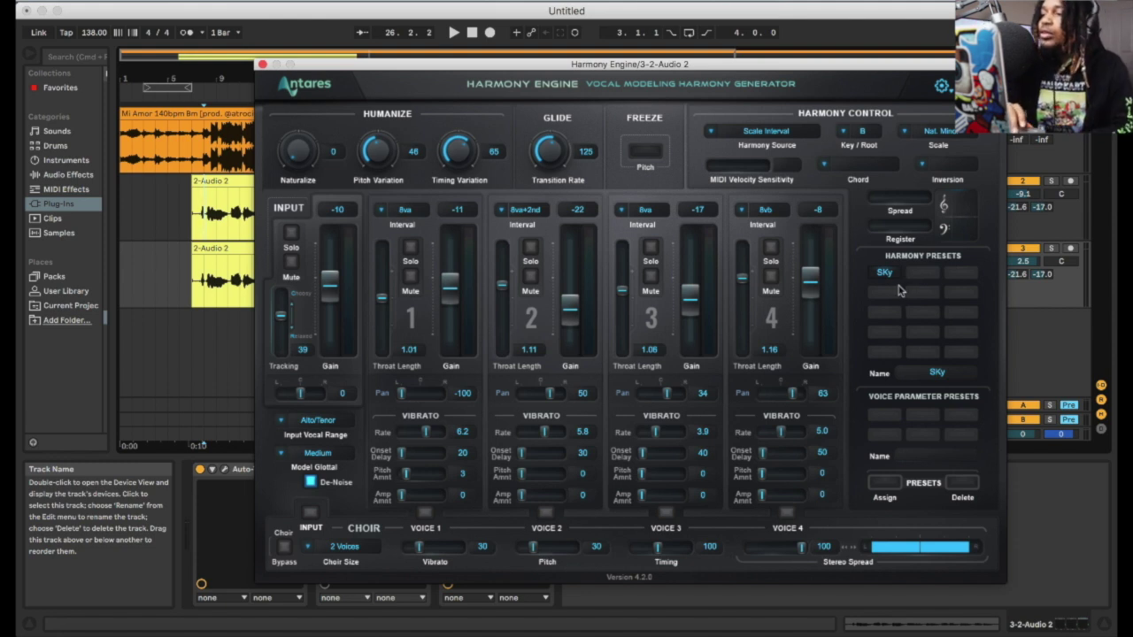
Set the harmony source to Chord Name and the chord to Min.
left_click(713, 133)
left_click(733, 187)
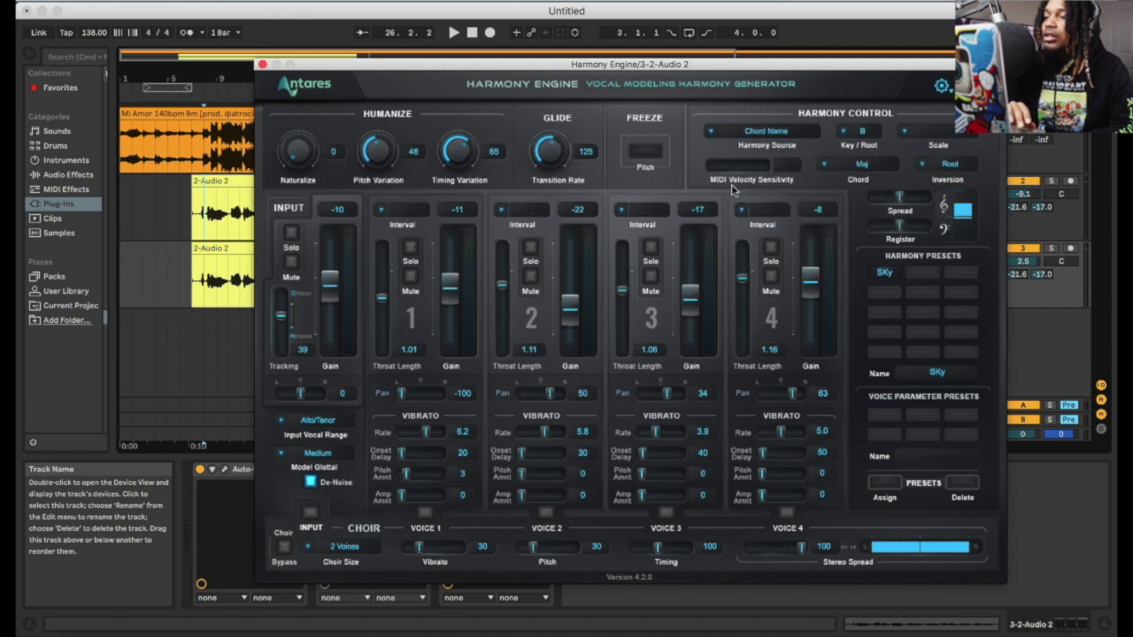
left_click(859, 168)
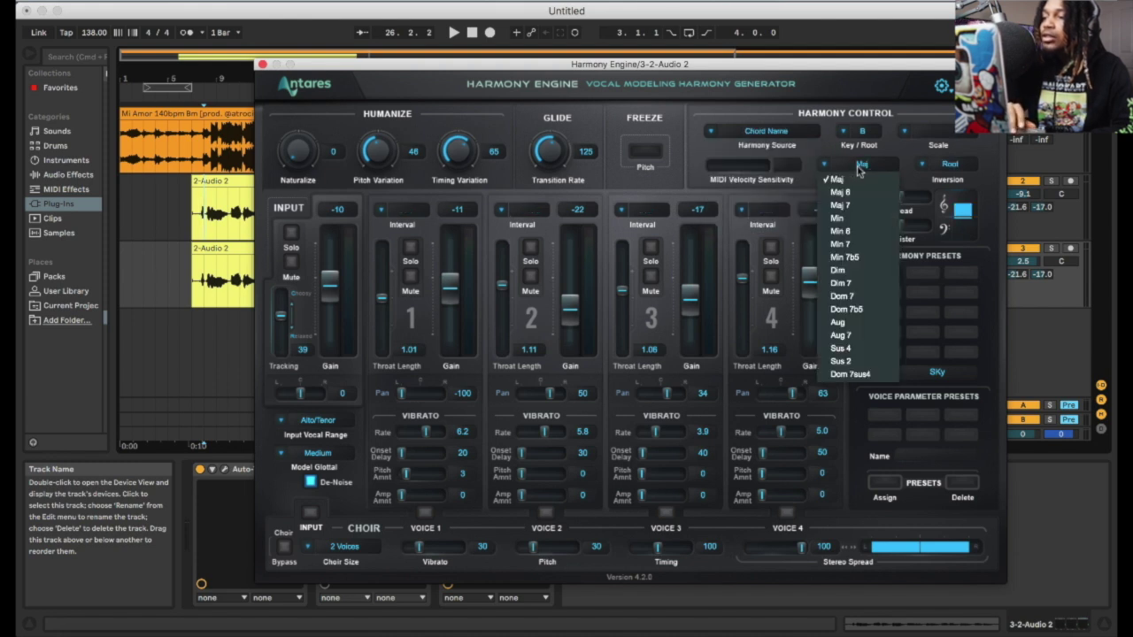
left_click(839, 219)
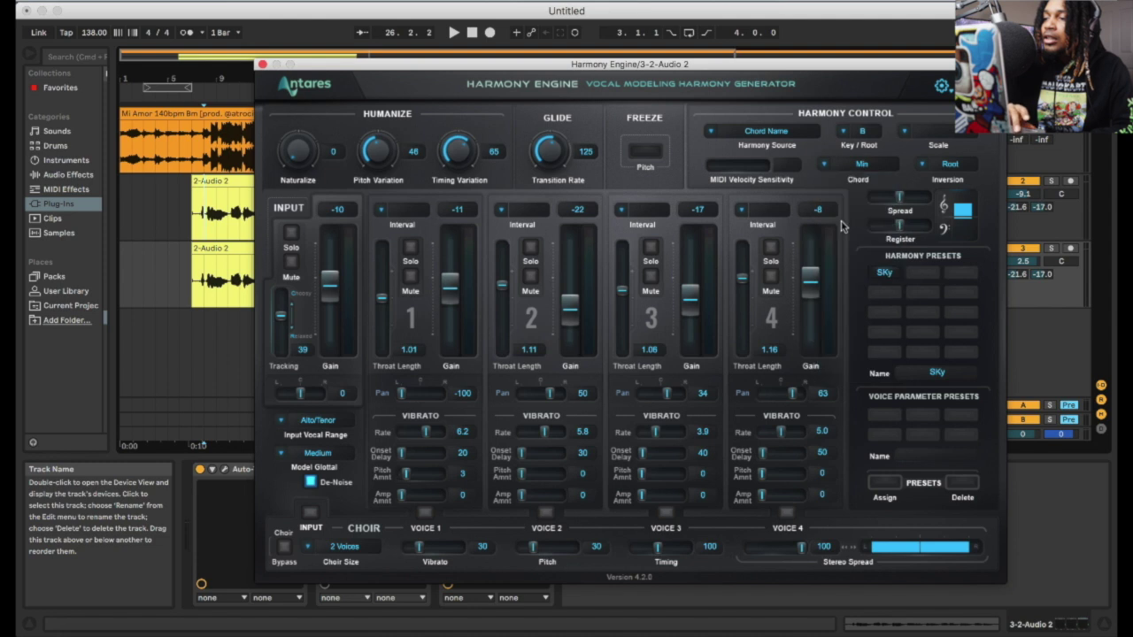
Drop the lead vocal track's volume to -inf and, during playback, set the harmony track's volume to 5.1 dB and the input gain to -30.
left_click(1024, 193)
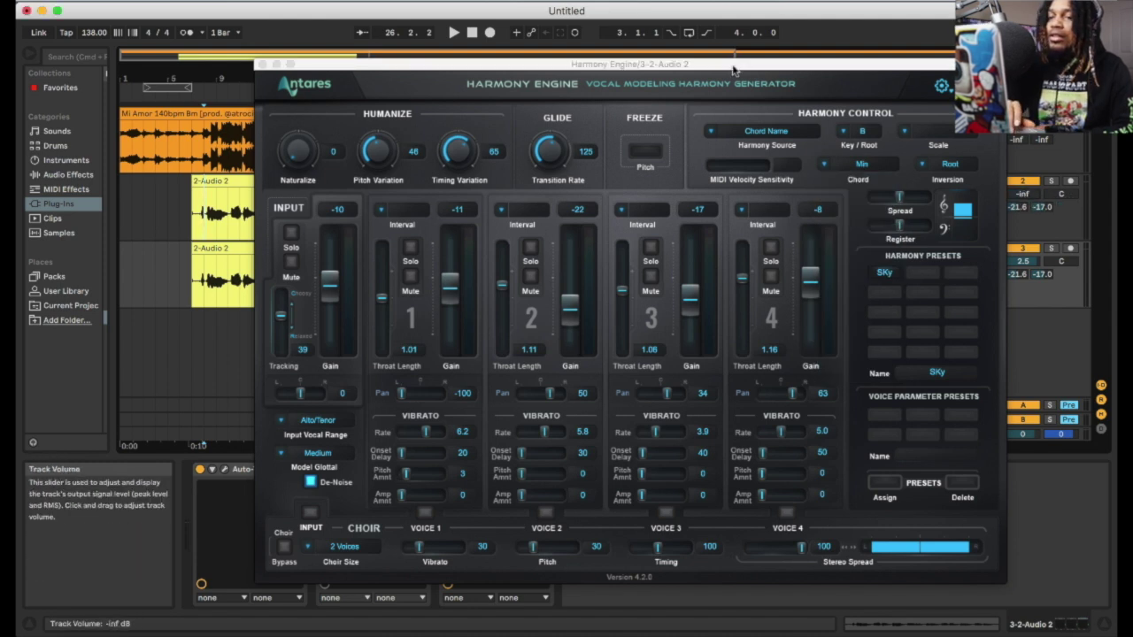
key("space")
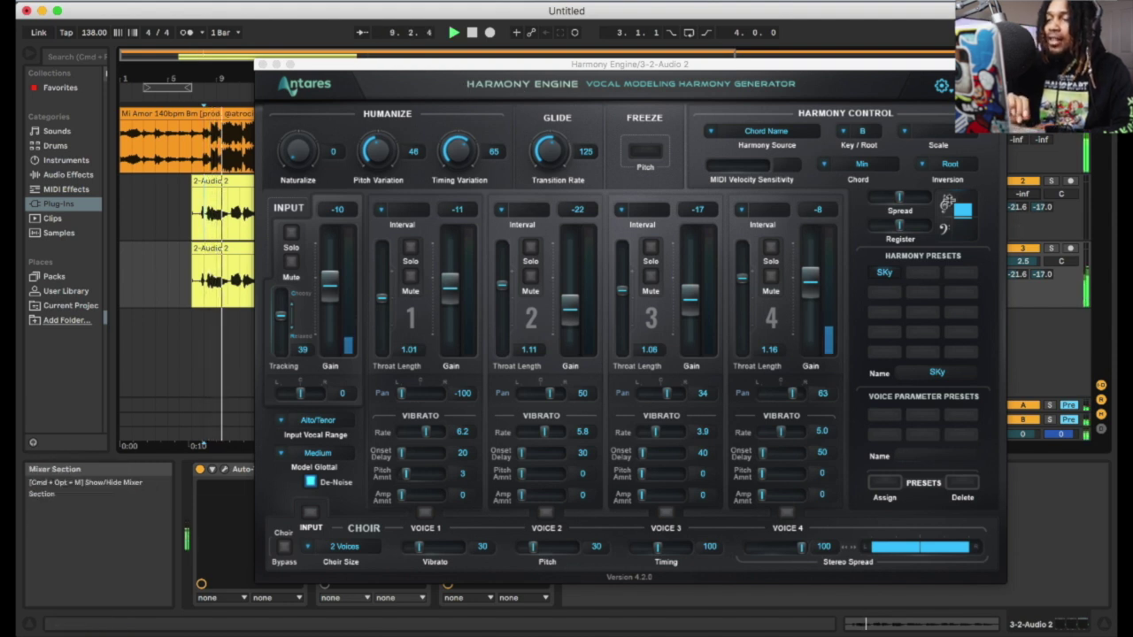
left_click_drag(1022, 266, 1021, 252)
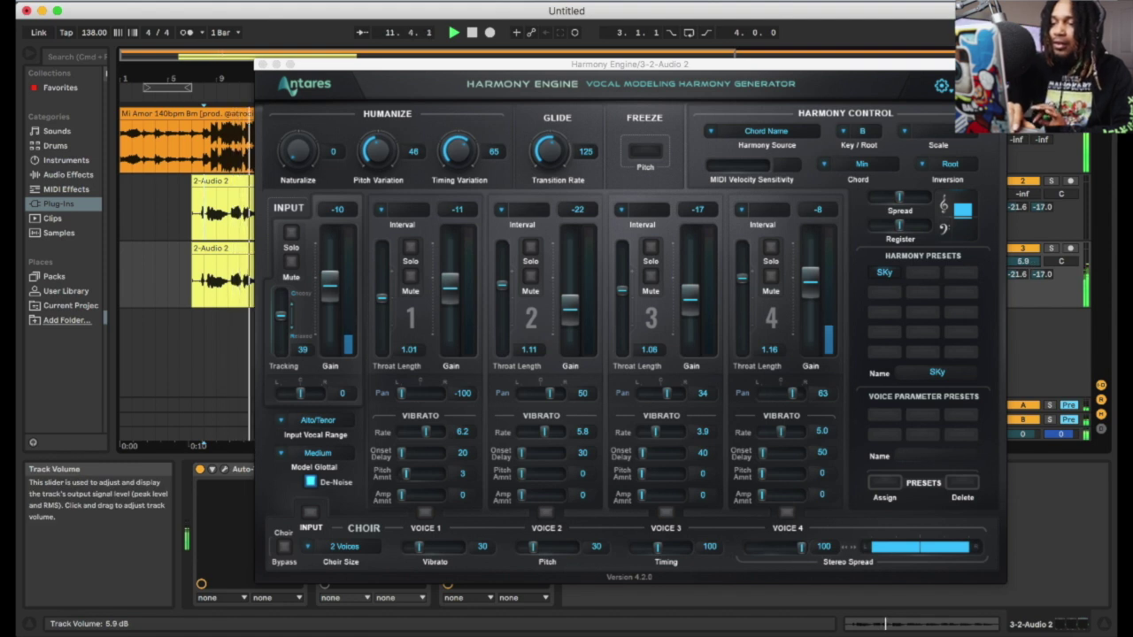
left_click_drag(1030, 259, 1029, 263)
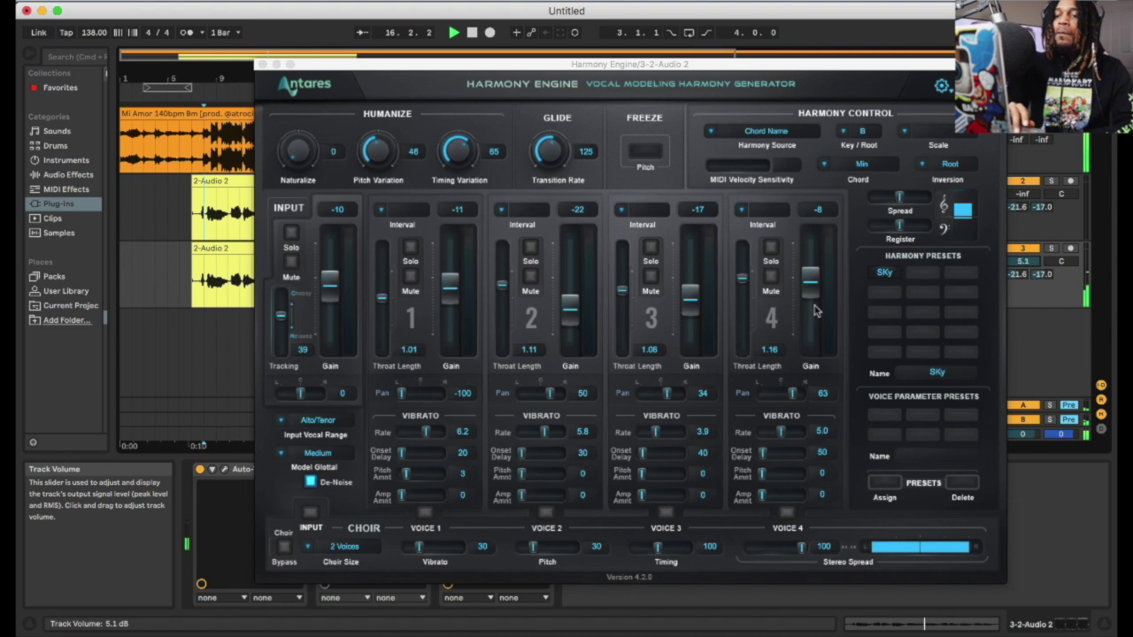
left_click_drag(330, 293, 334, 329)
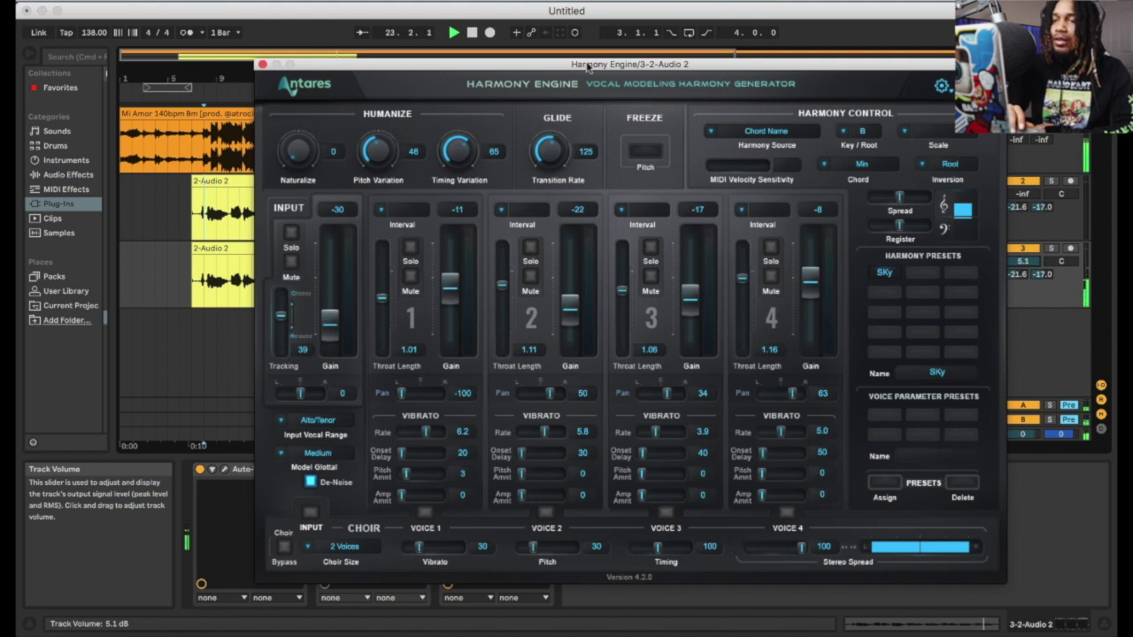
Close the Harmony Engine window and replay the harmony track from bar 6.
left_click(262, 66)
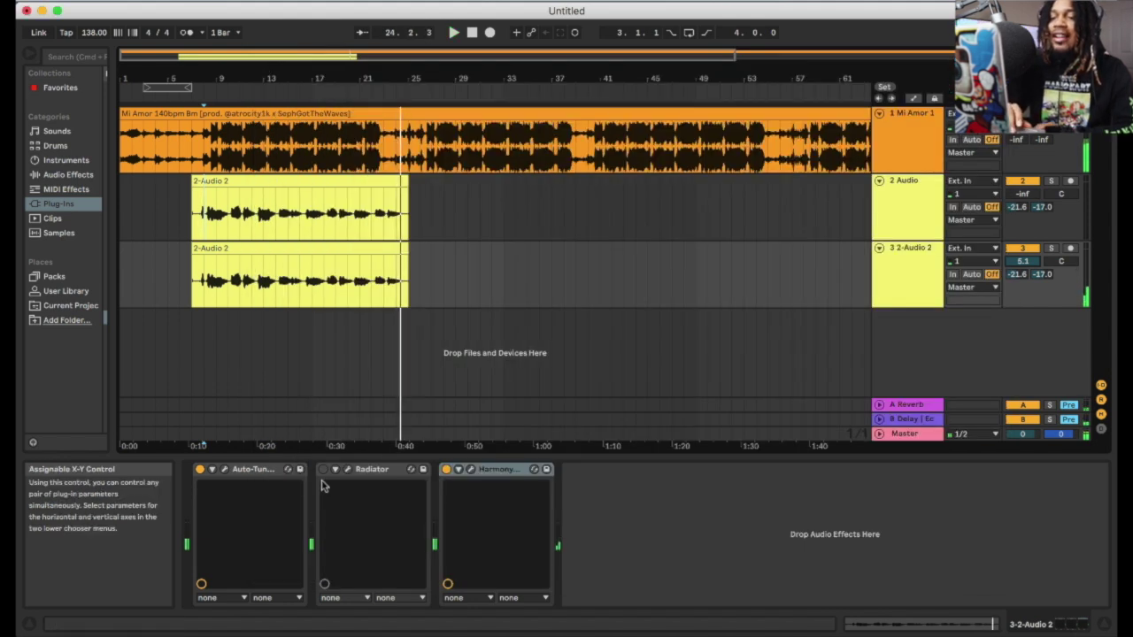
key("space")
left_click(179, 273)
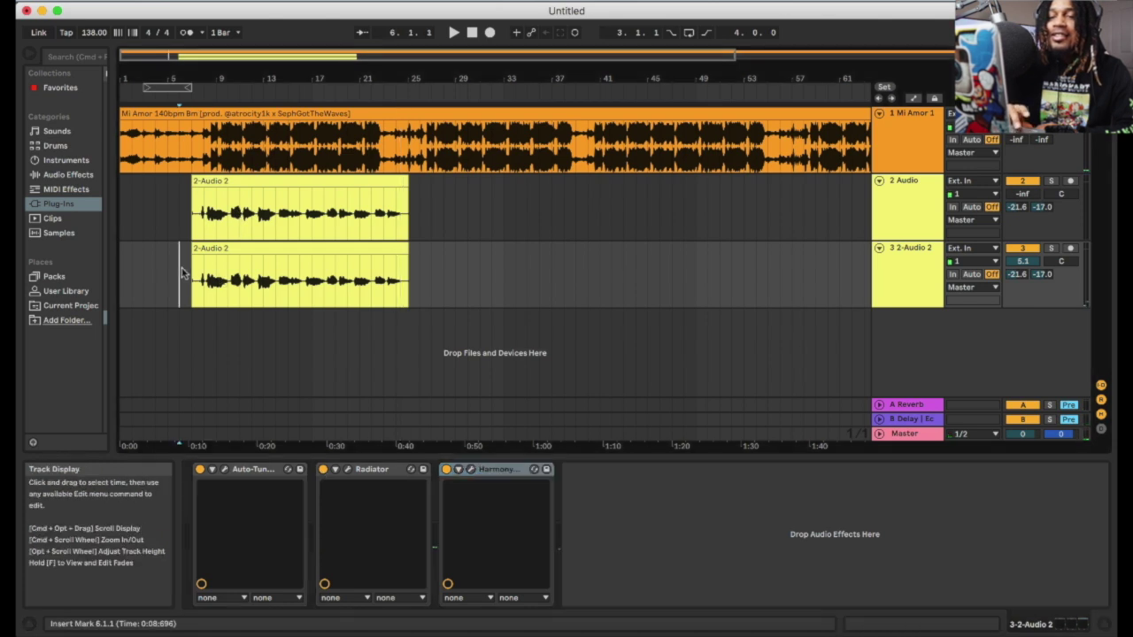
key("space")
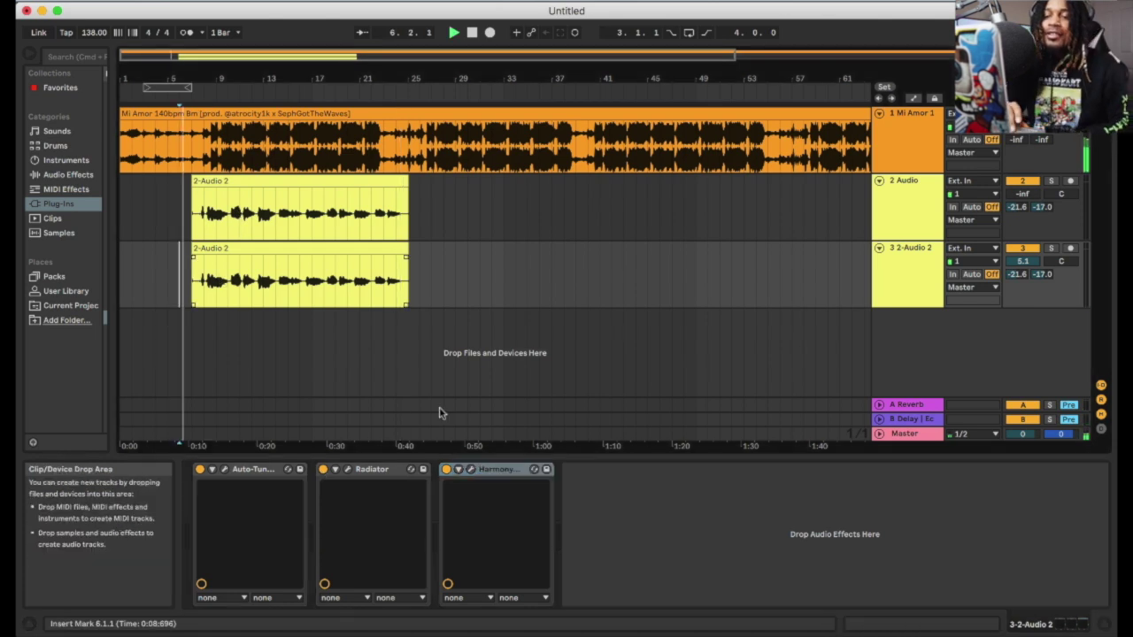
Reopen the Harmony Engine window, move it aside, and set the chord inversion to 1st Inv with slightly more spread.
left_click(470, 470)
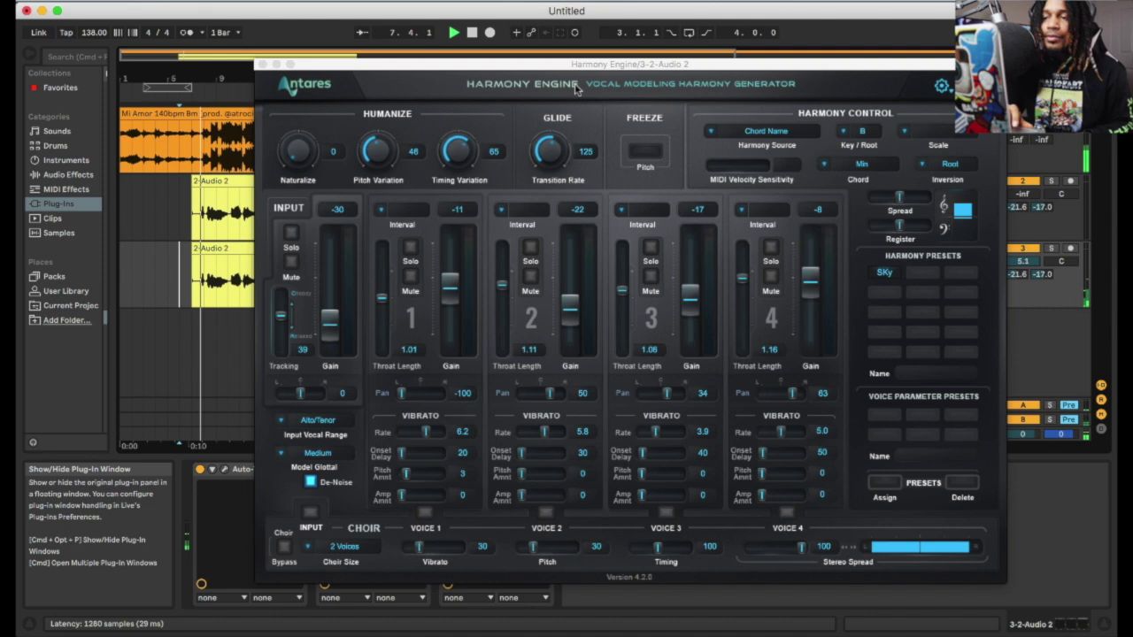
left_click_drag(574, 69, 640, 77)
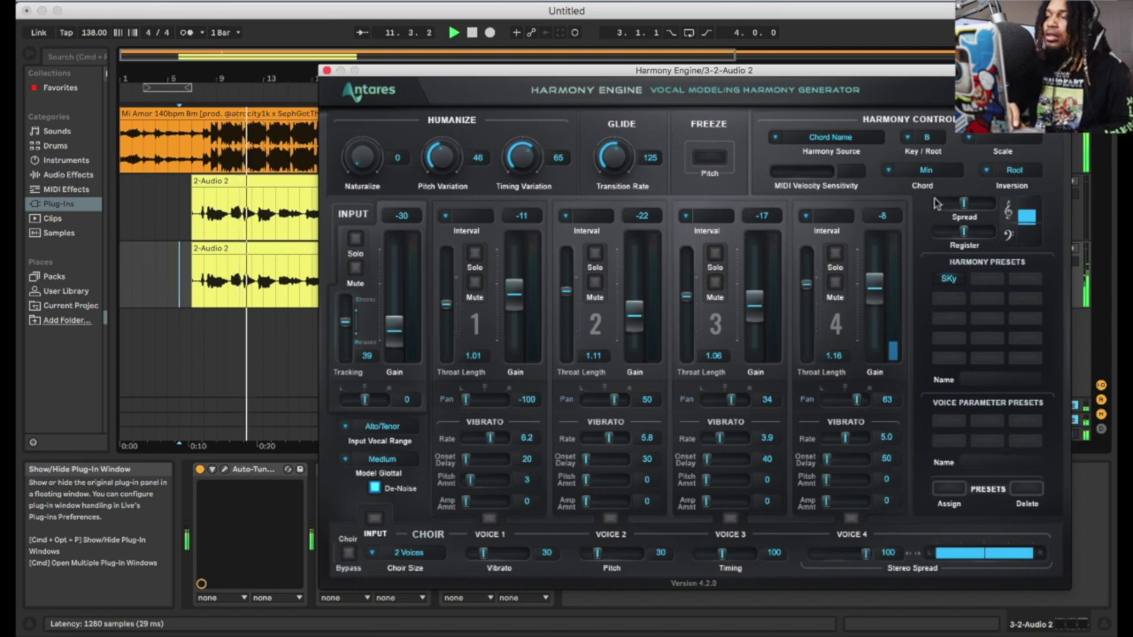
left_click(993, 173)
left_click(1000, 199)
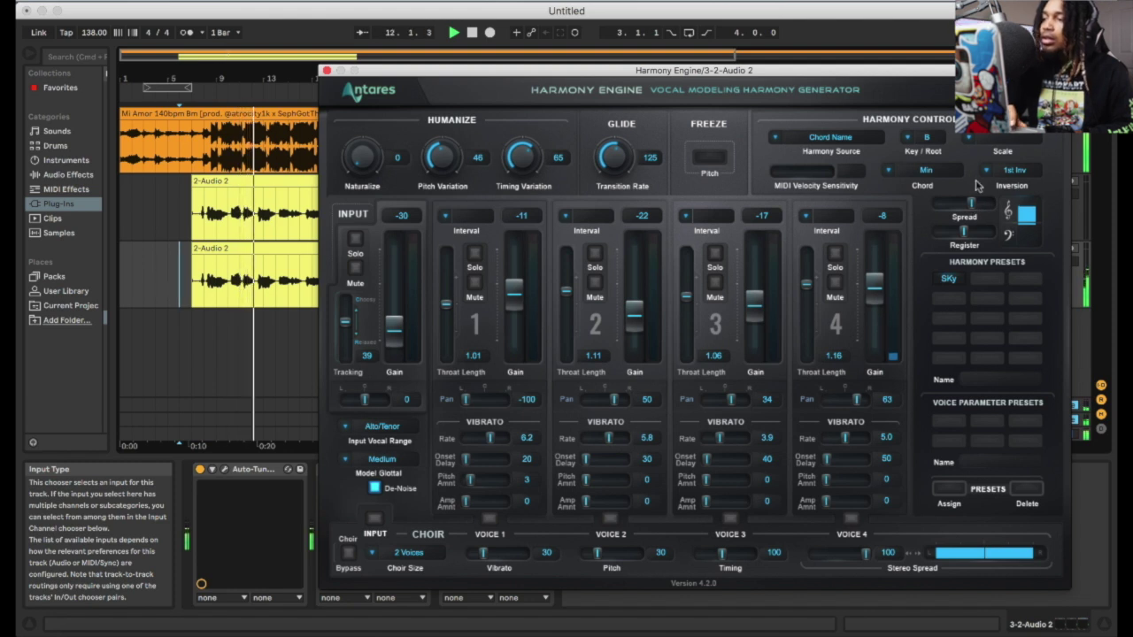
Set the chord inversion to 2nd Inv and, during playback, adjust voice 4's gain to -12 and voice 1's gain to -5.
left_click(989, 171)
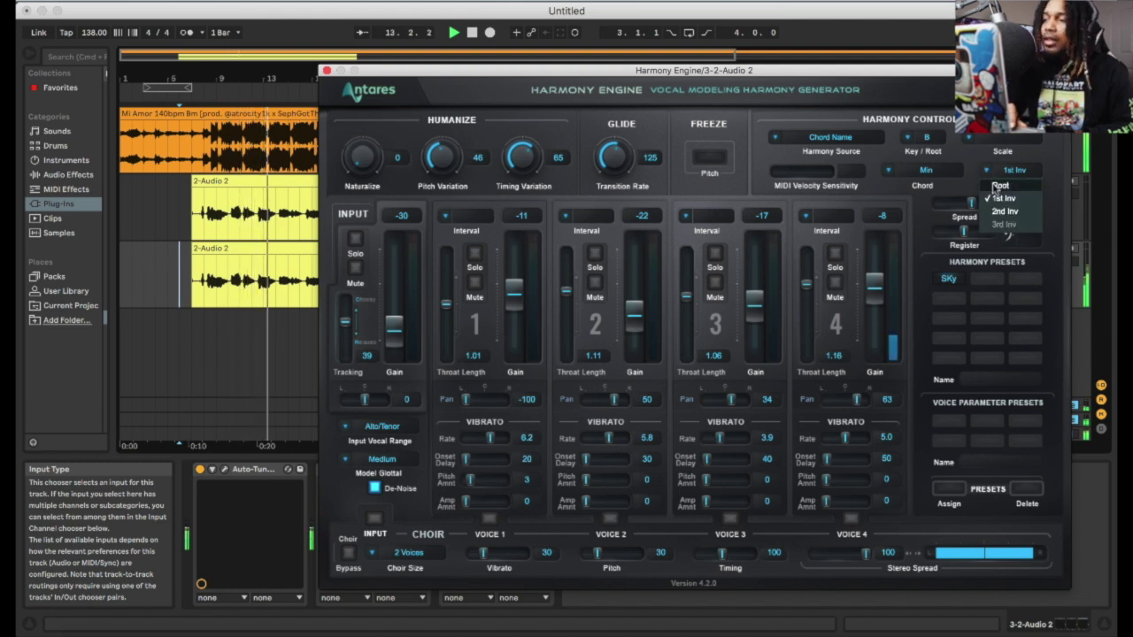
left_click(1003, 213)
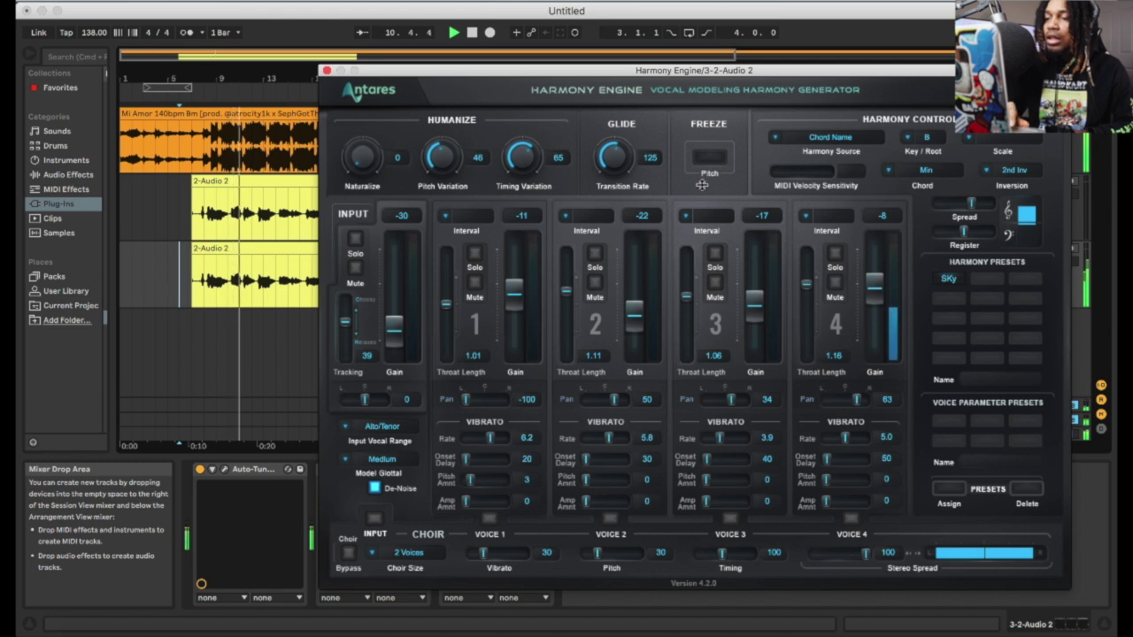
mouse_move(875, 291)
left_mouse_down()
mouse_move(874, 276)
mouse_move(873, 297)
left_mouse_up()
mouse_move(510, 298)
left_mouse_down()
mouse_move(506, 257)
mouse_move(509, 283)
left_mouse_up()
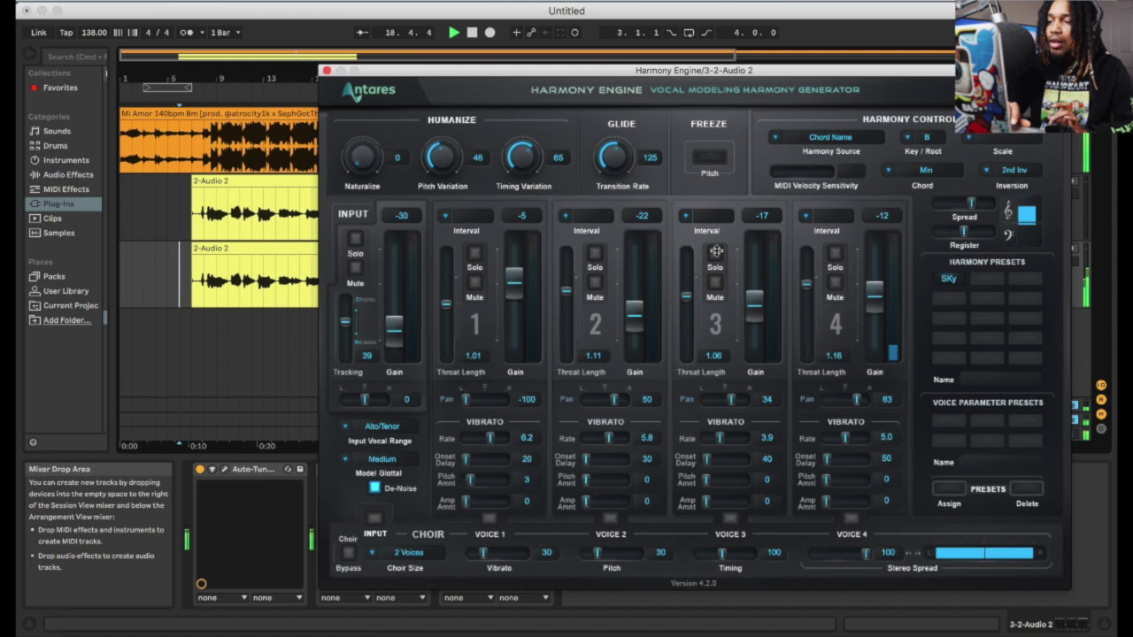
Set the chord inversion to Root and the harmony source to Chord Degrees.
left_click(989, 177)
left_click(999, 188)
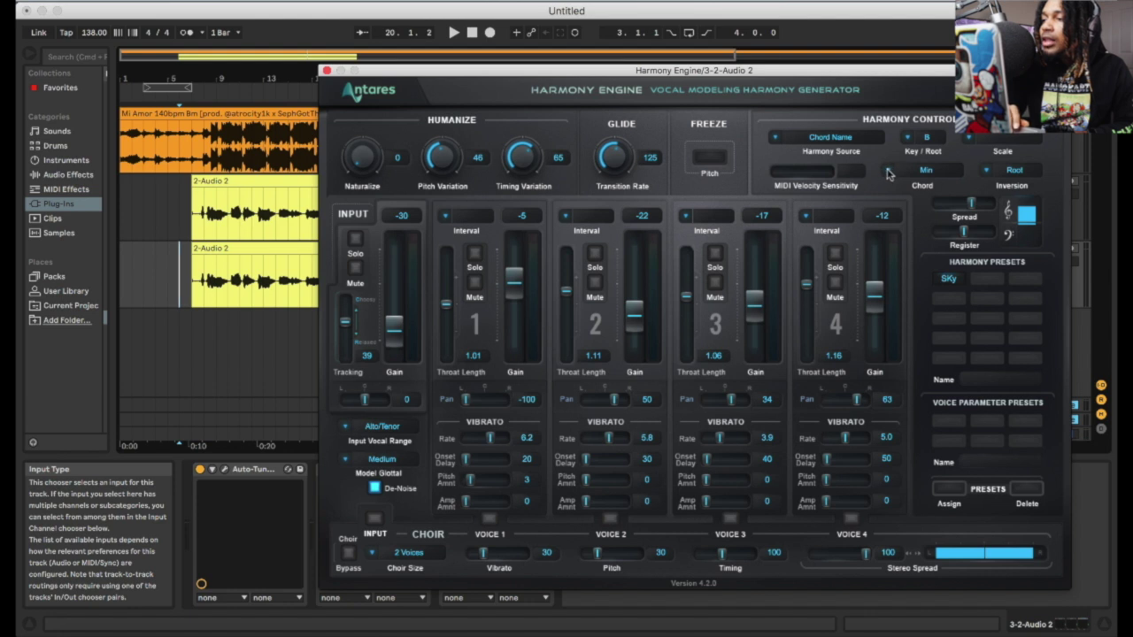
left_click(776, 138)
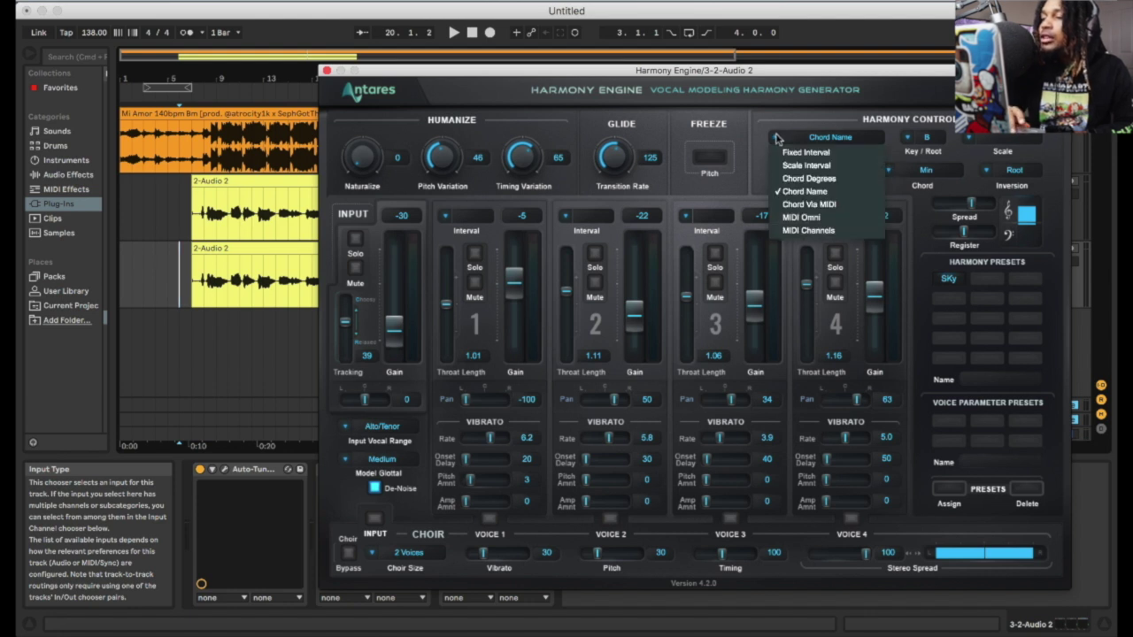
left_click(794, 181)
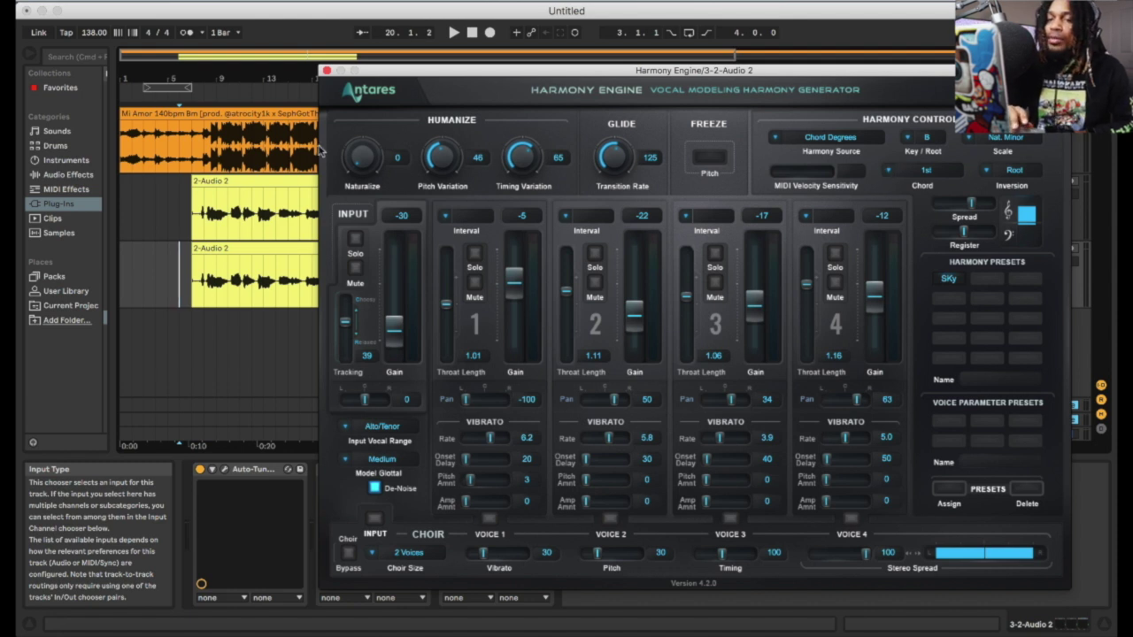
Play back the harmonies, move the Harmony Engine window to reach the mixer, raise the harmony track's volume to 6.0 dB, and close the window.
key("space")
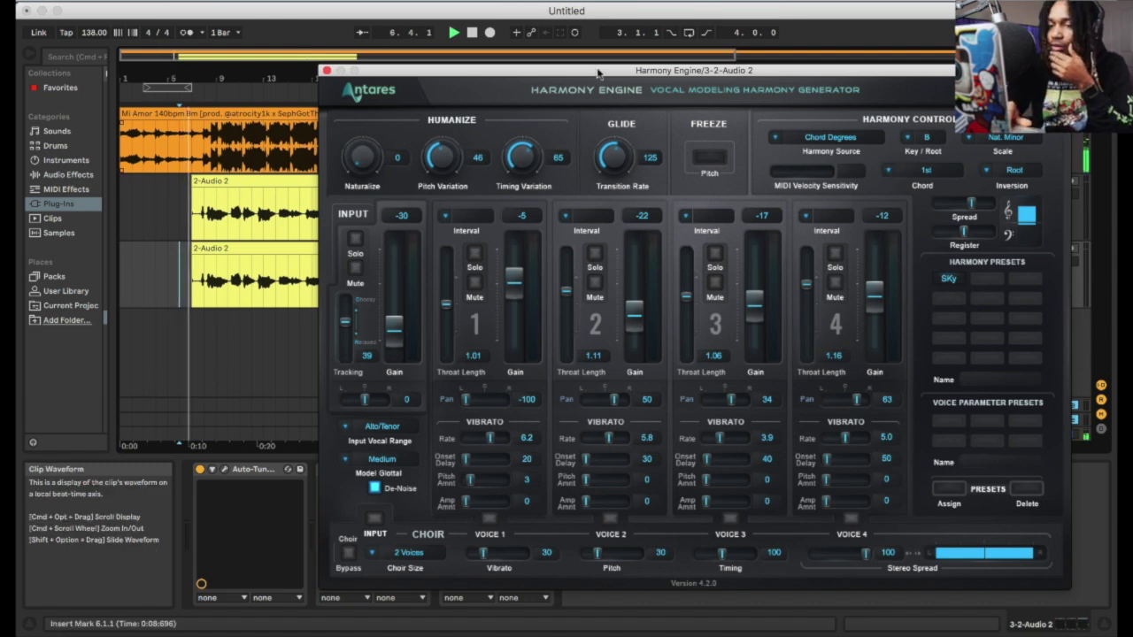
left_click_drag(598, 72, 645, 76)
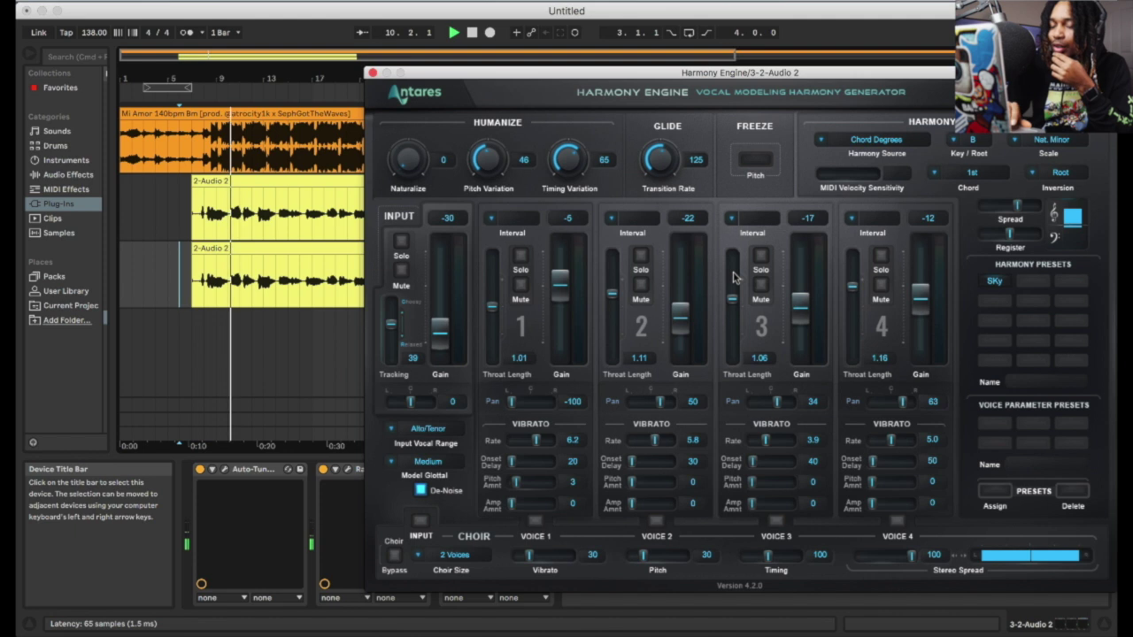
left_click_drag(908, 74, 829, 94)
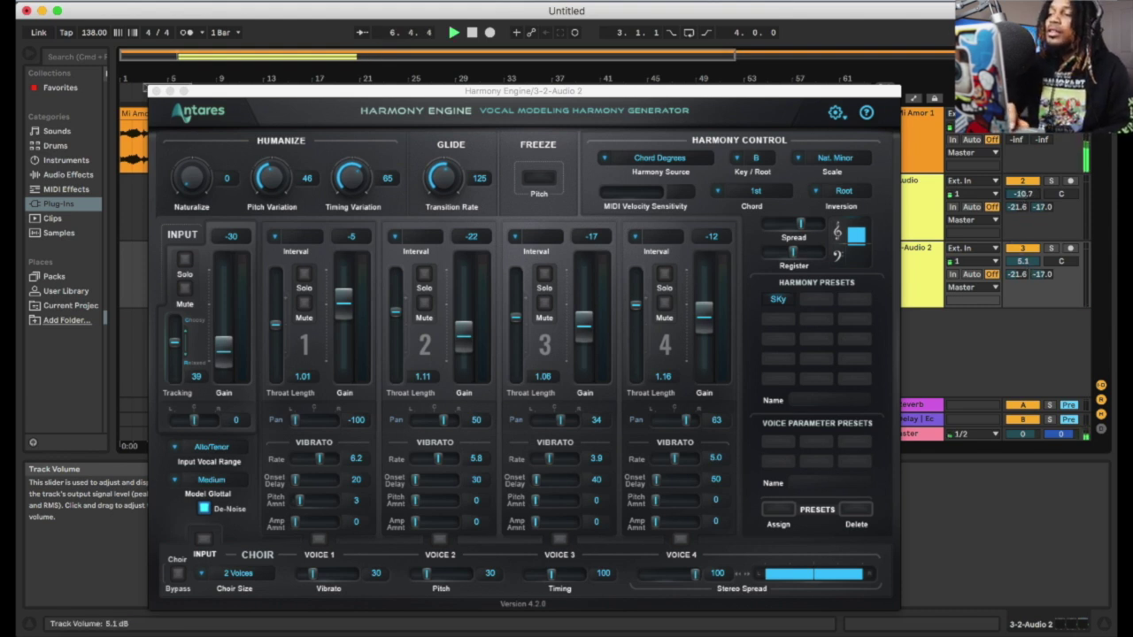
left_click_drag(680, 92, 825, 100)
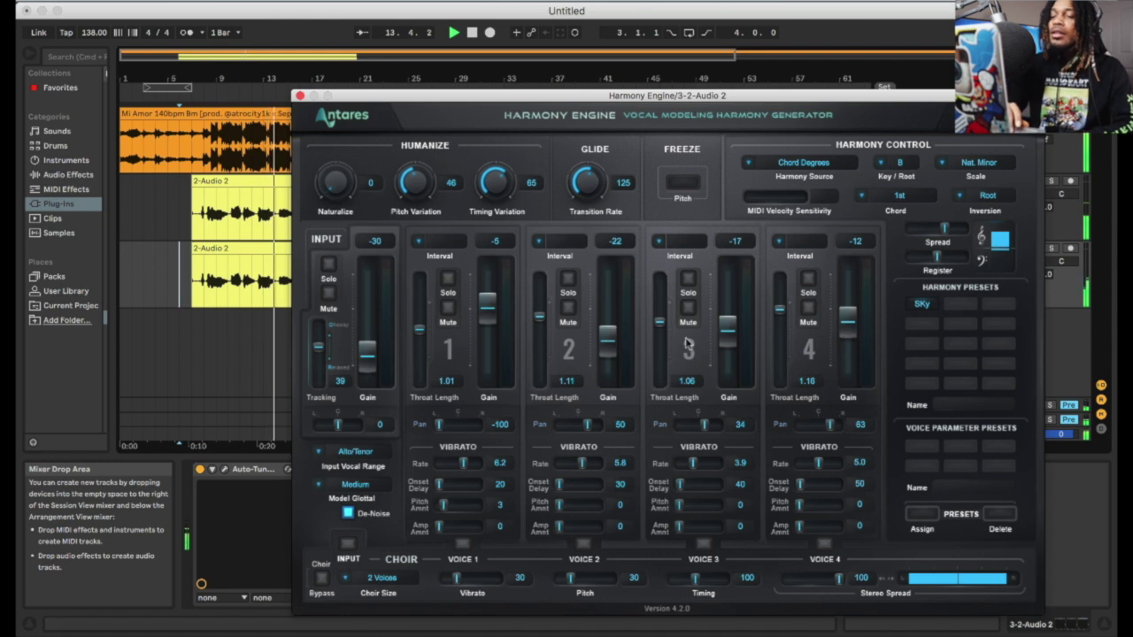
left_click(300, 96)
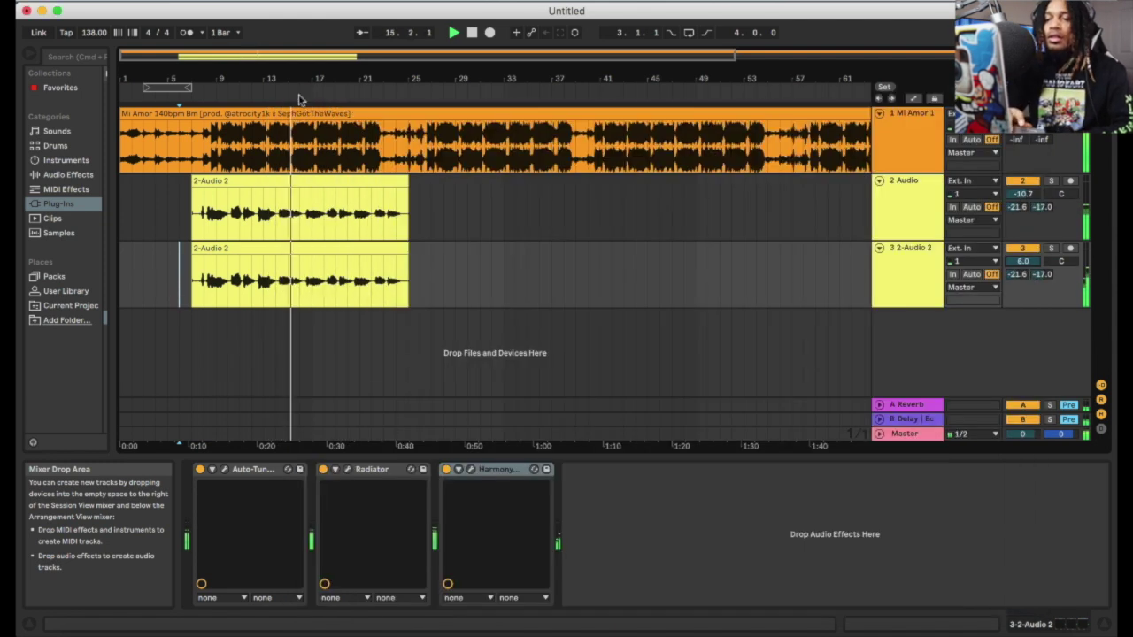
Check the harmony track's Radiator settings, close them, and pan the harmony track to 21L in Session View.
left_click(348, 470)
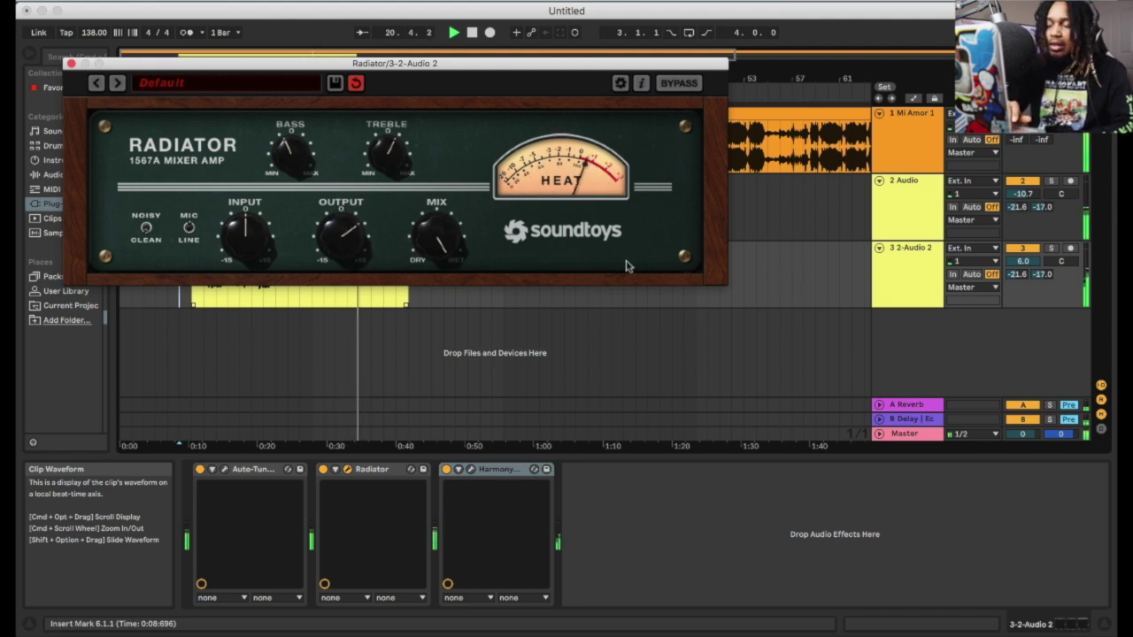
left_click(71, 63)
key("Tab")
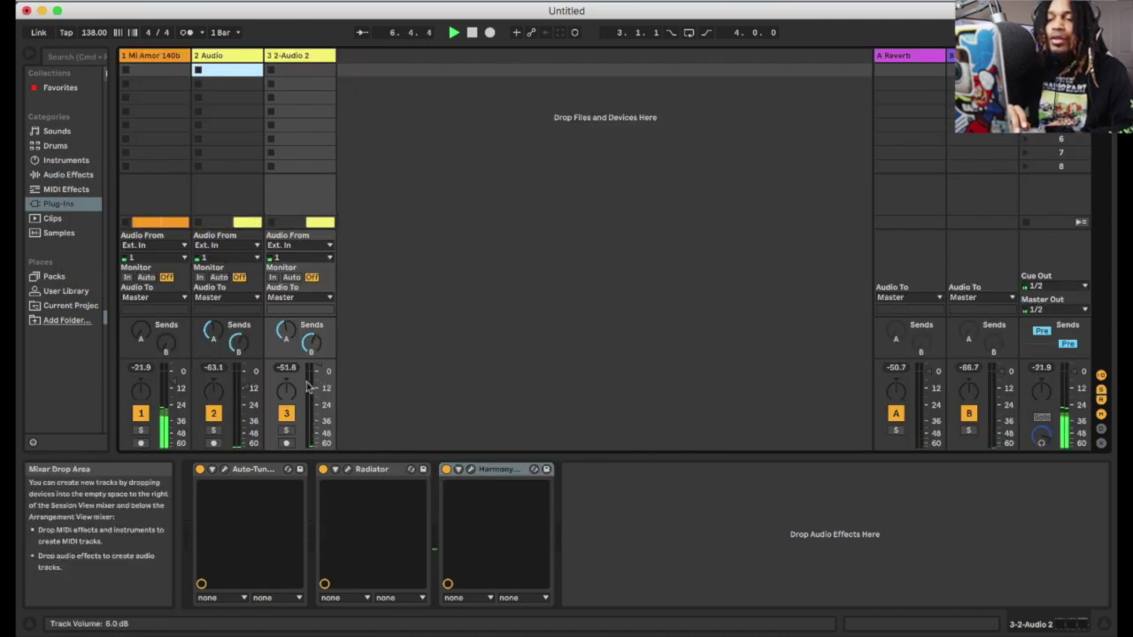
left_click_drag(286, 392, 286, 398)
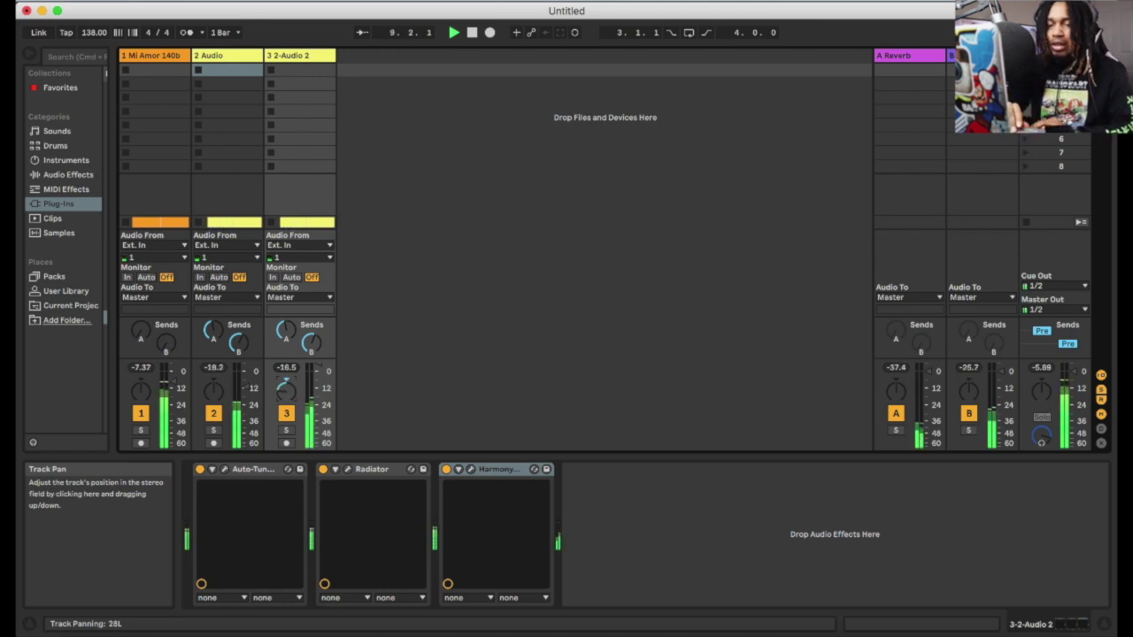
left_click_drag(286, 392, 286, 390)
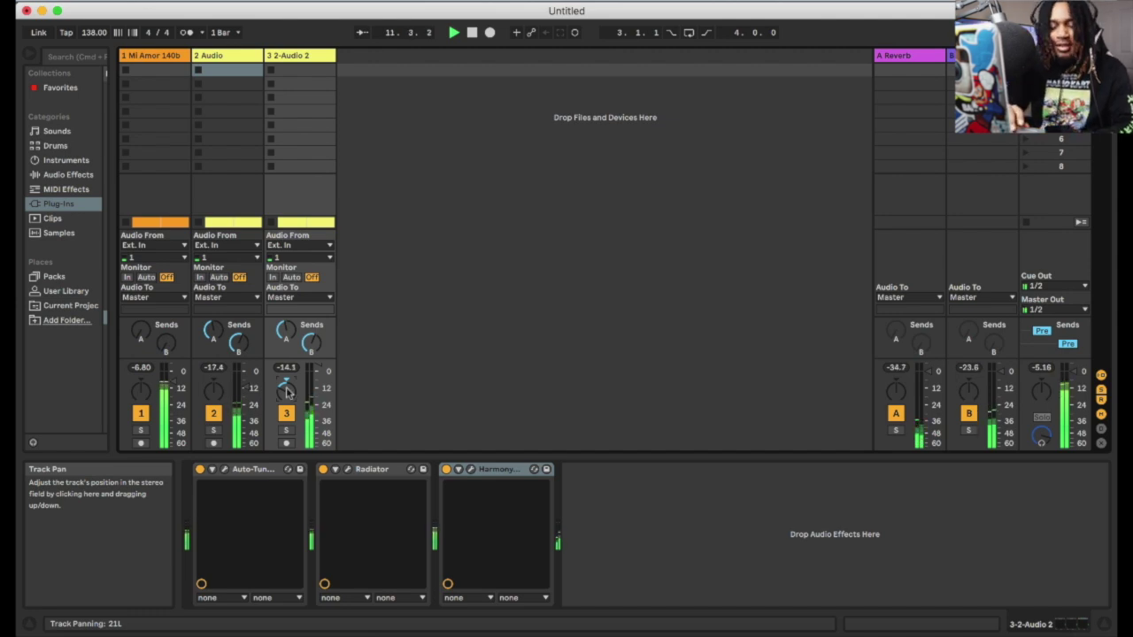
Reopen Harmony Engine, try the 2nd 7 chord, and move the window aside to pan the harmony track to 2L.
left_click(472, 470)
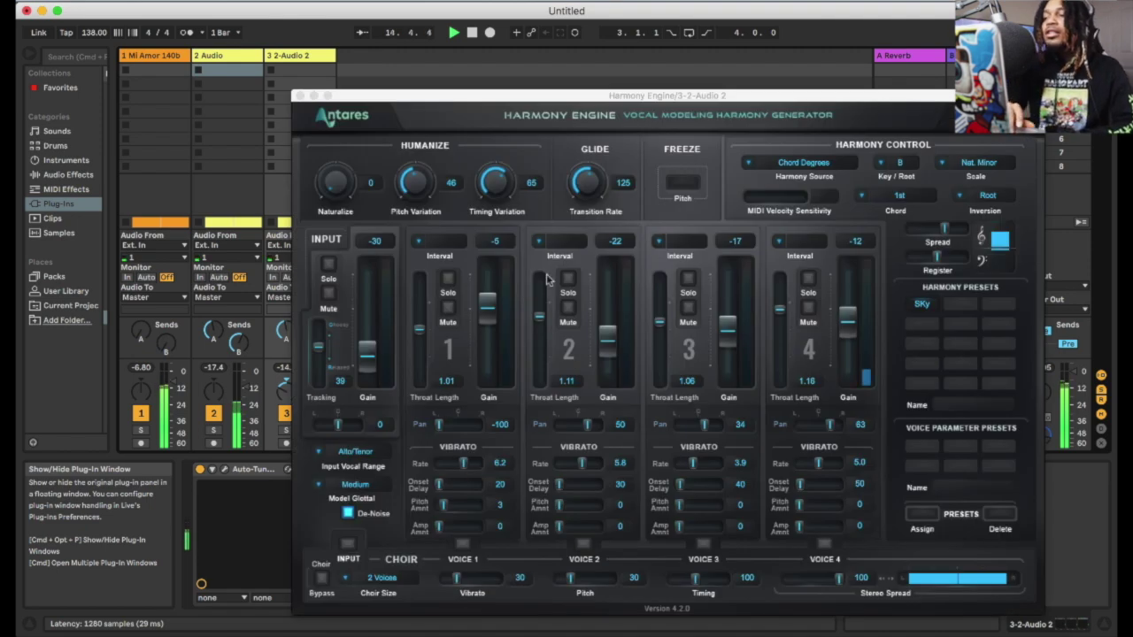
left_click(865, 197)
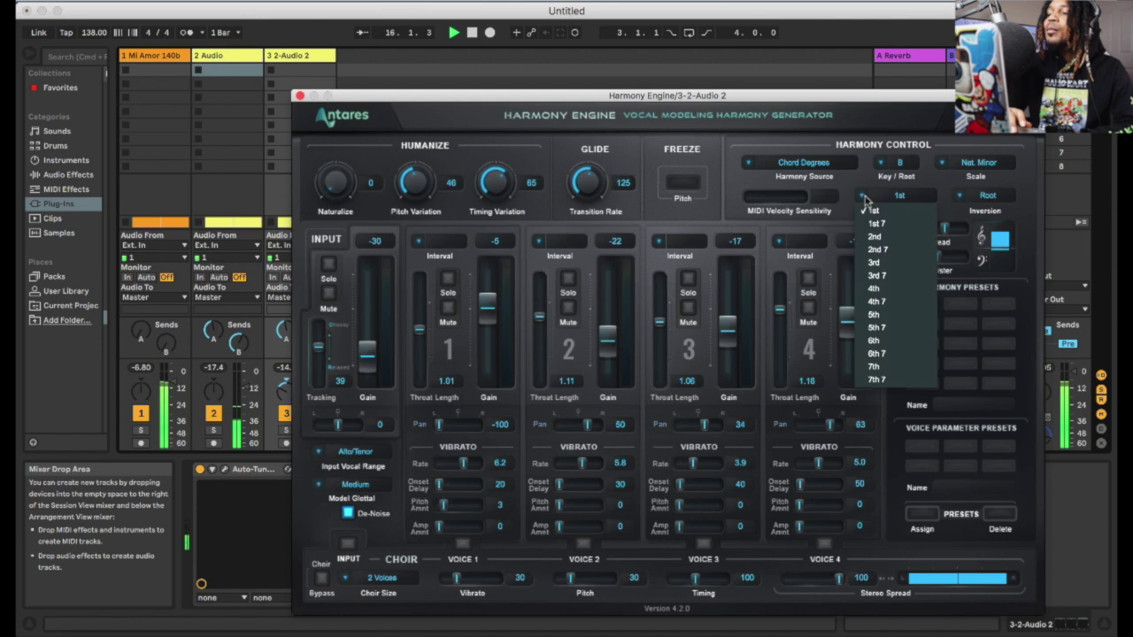
left_click(890, 250)
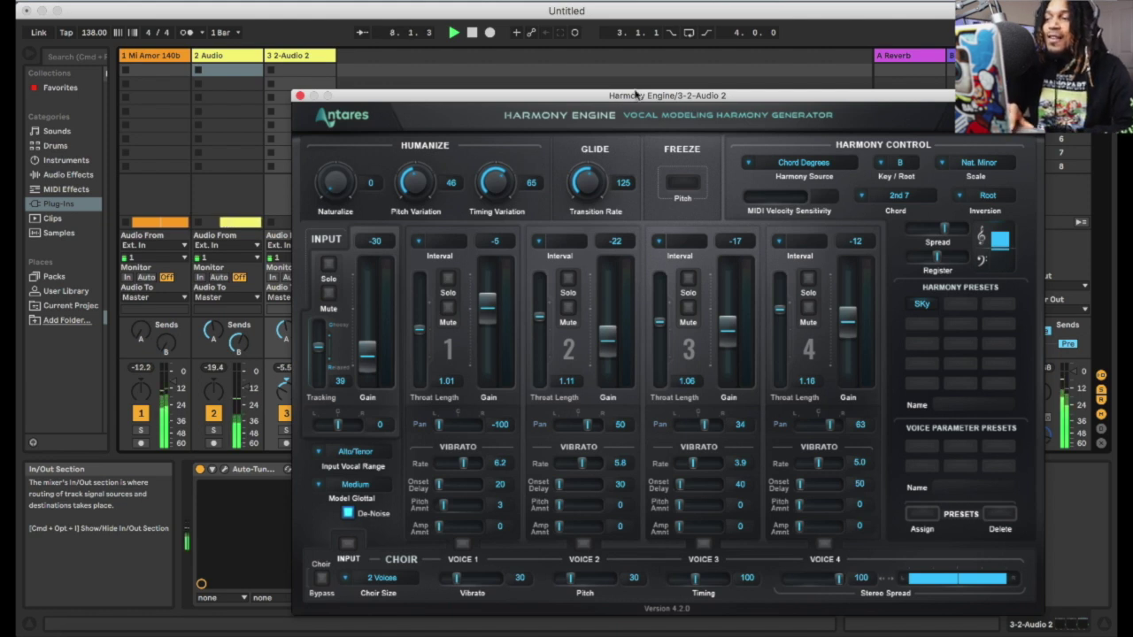
left_click_drag(621, 96, 642, 89)
left_click_drag(285, 393, 286, 383)
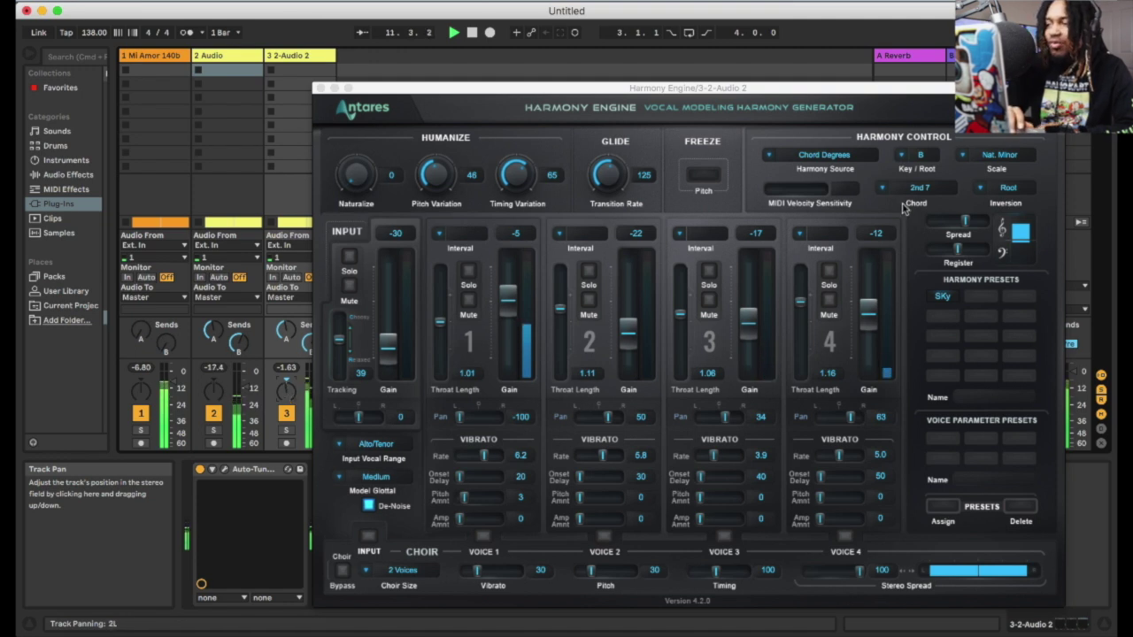
Audition the 2nd and 3rd chords during playback before returning the chord to 1st.
left_click(916, 187)
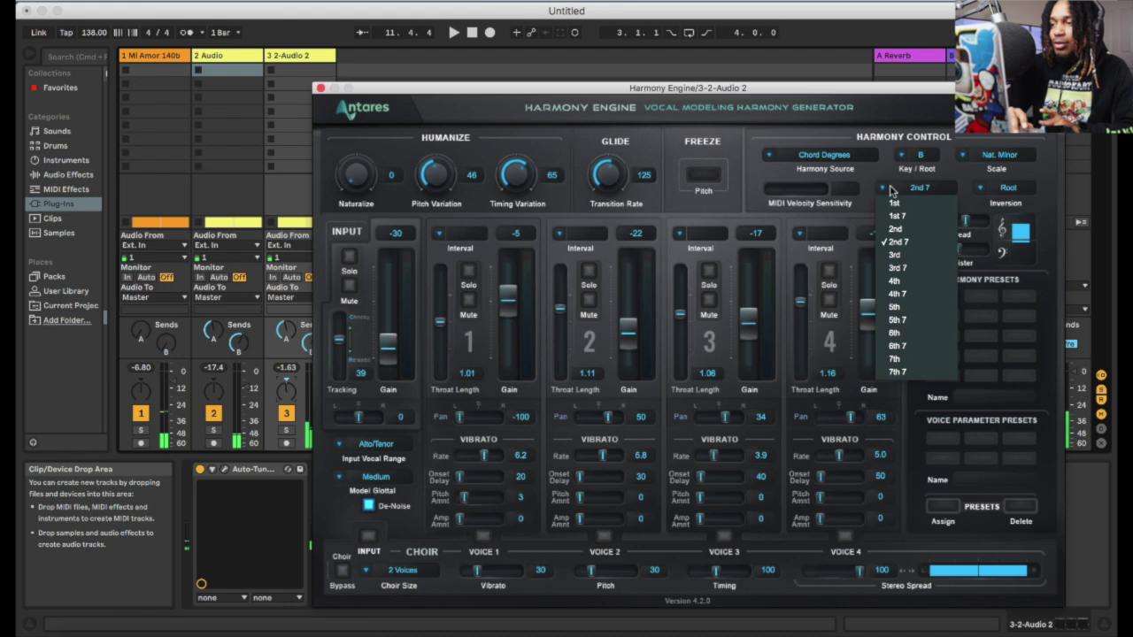
left_click(907, 230)
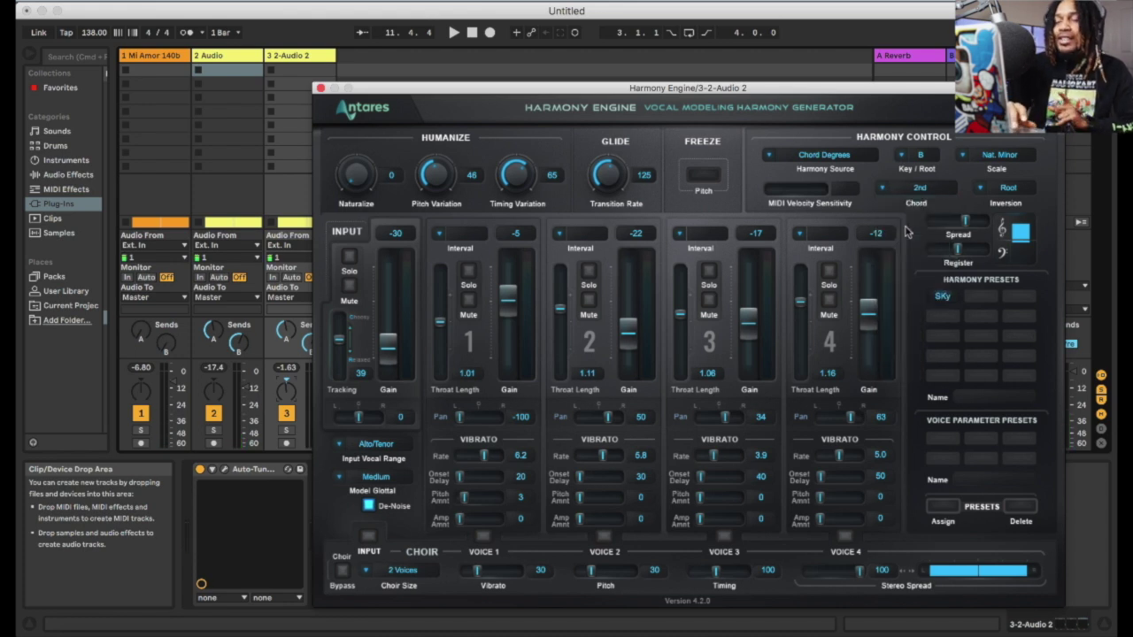
key("space")
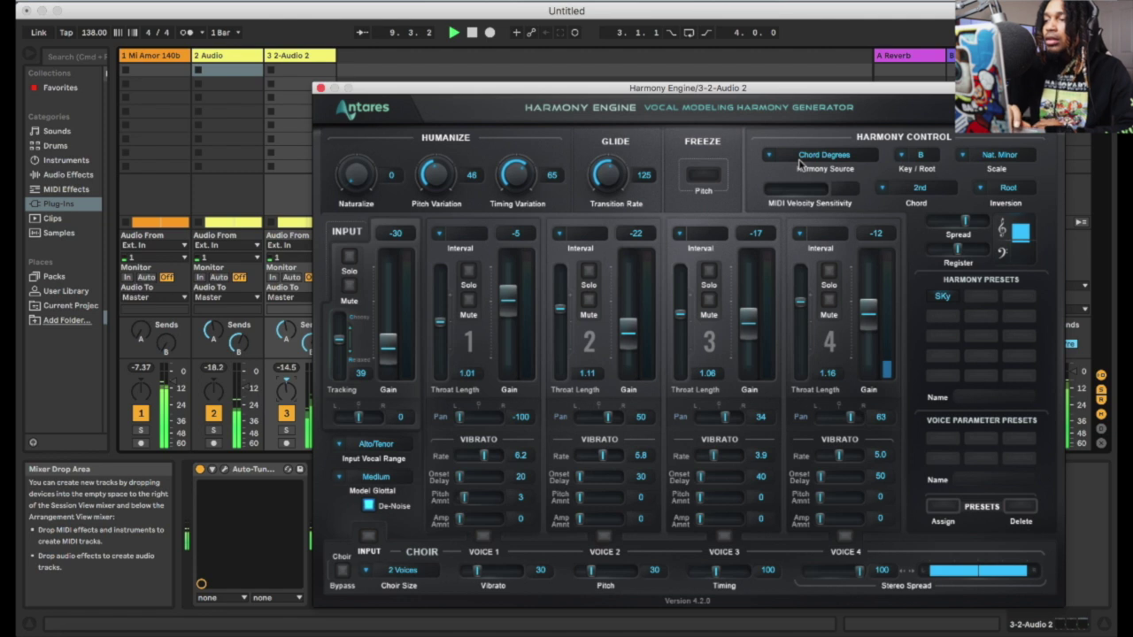
left_click(883, 190)
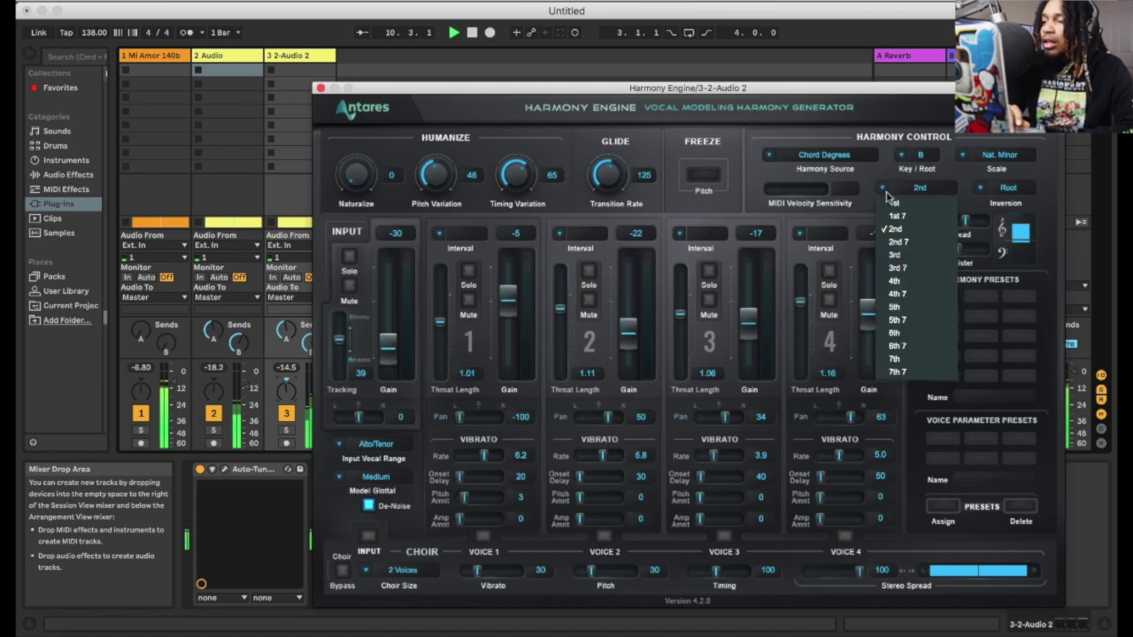
left_click(895, 255)
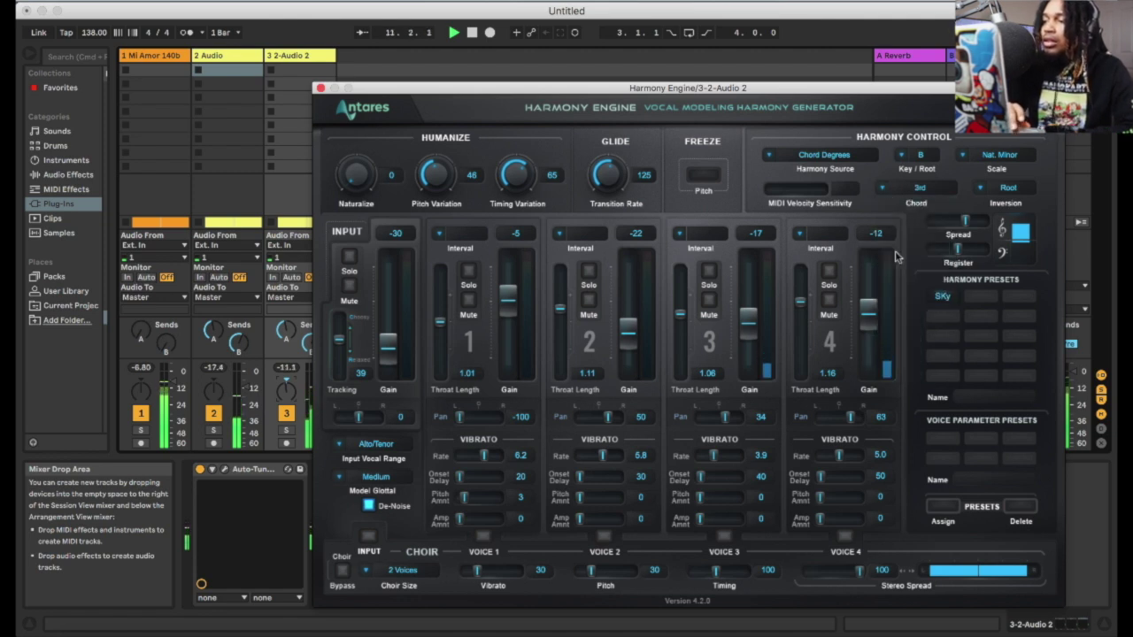
left_click(883, 192)
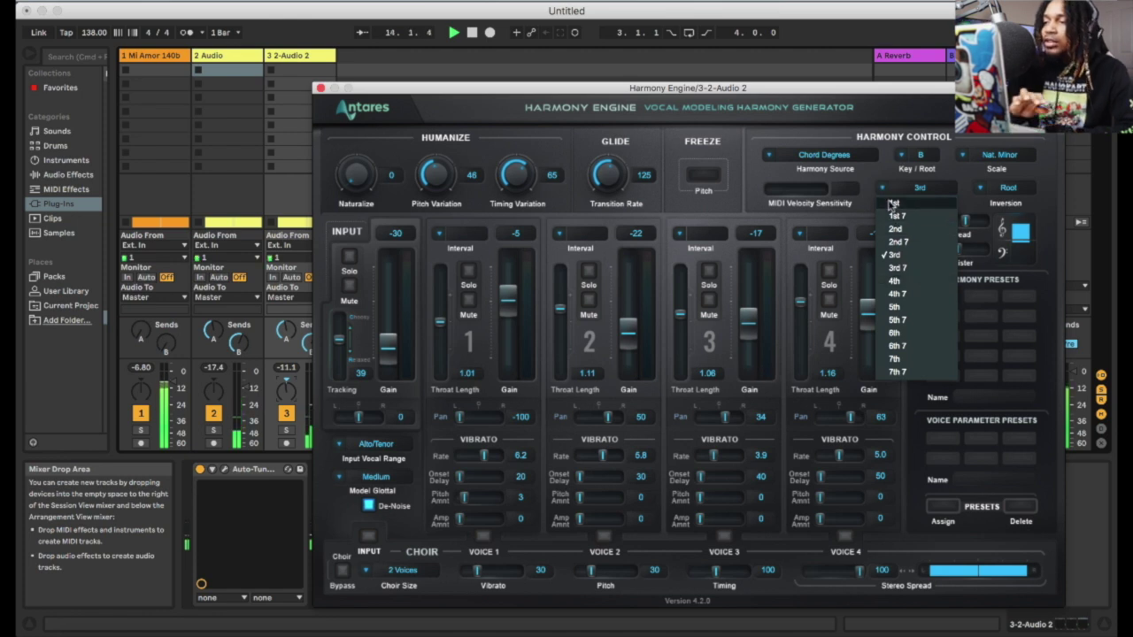
left_click(893, 205)
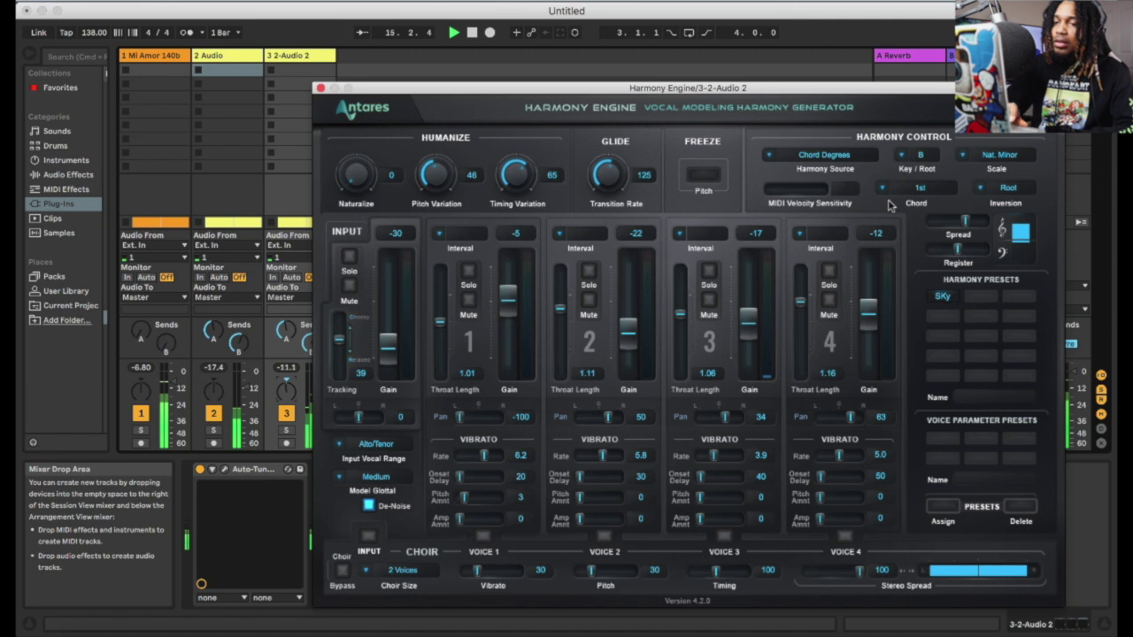
Pan the harmony track to 17L and close the Harmony Engine window.
left_click(287, 388)
left_click_drag(286, 387, 287, 393)
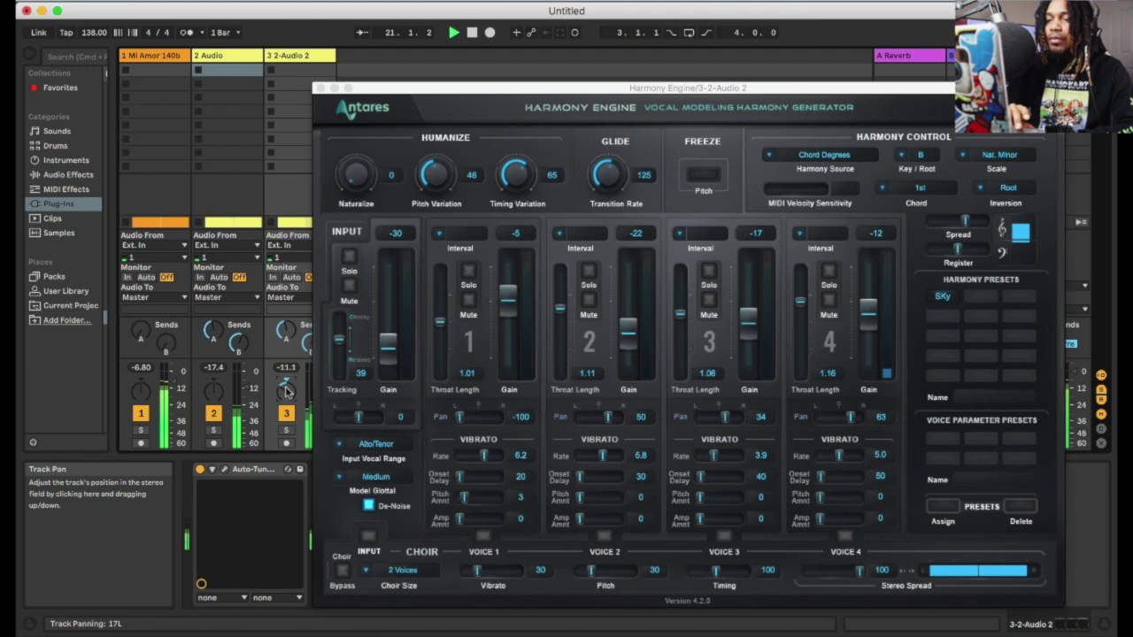
left_click(320, 88)
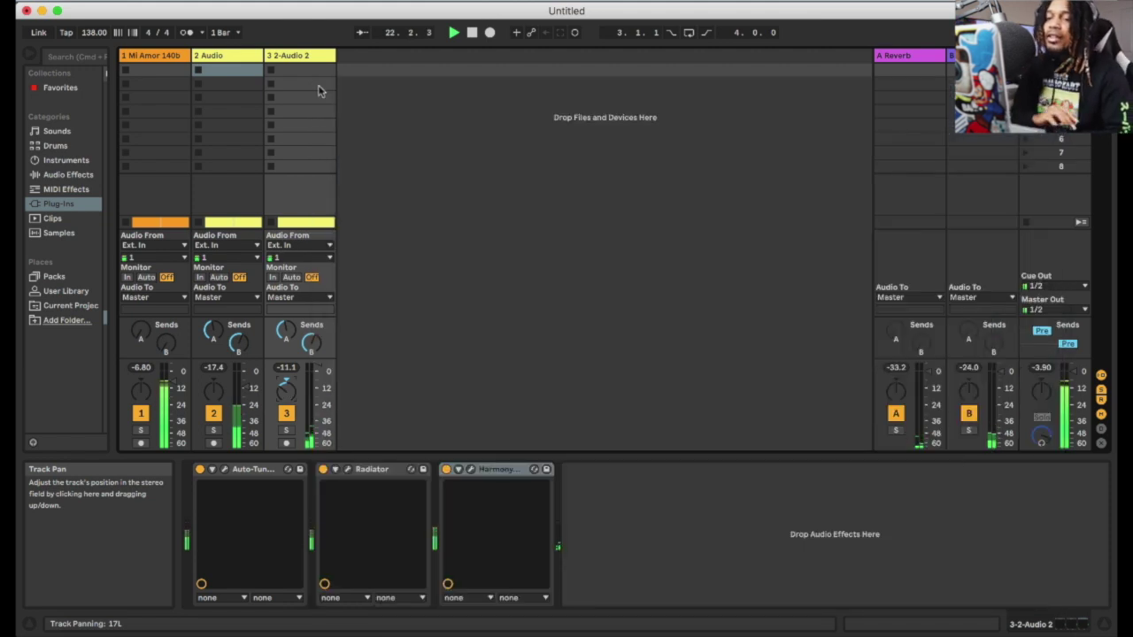
Set Natural Vibrato to -3.1 in the harmony track's Auto-Tune Pro, close it, and raise the lead vocal track's volume.
left_click(225, 470)
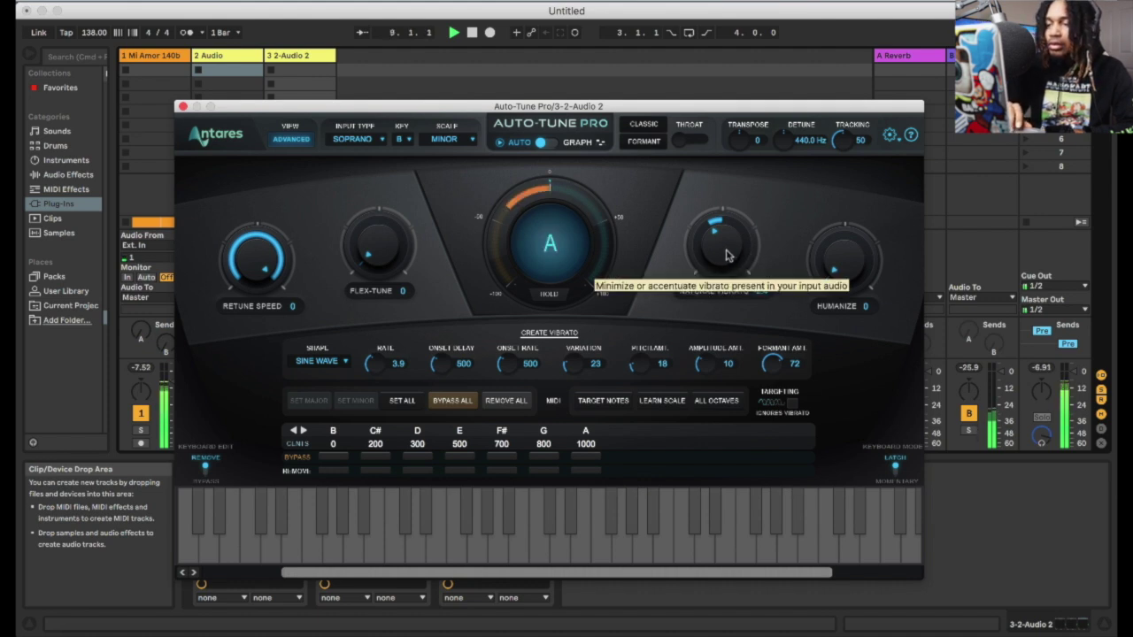
mouse_move(734, 256)
left_mouse_down()
mouse_move(723, 184)
mouse_move(722, 250)
left_mouse_up()
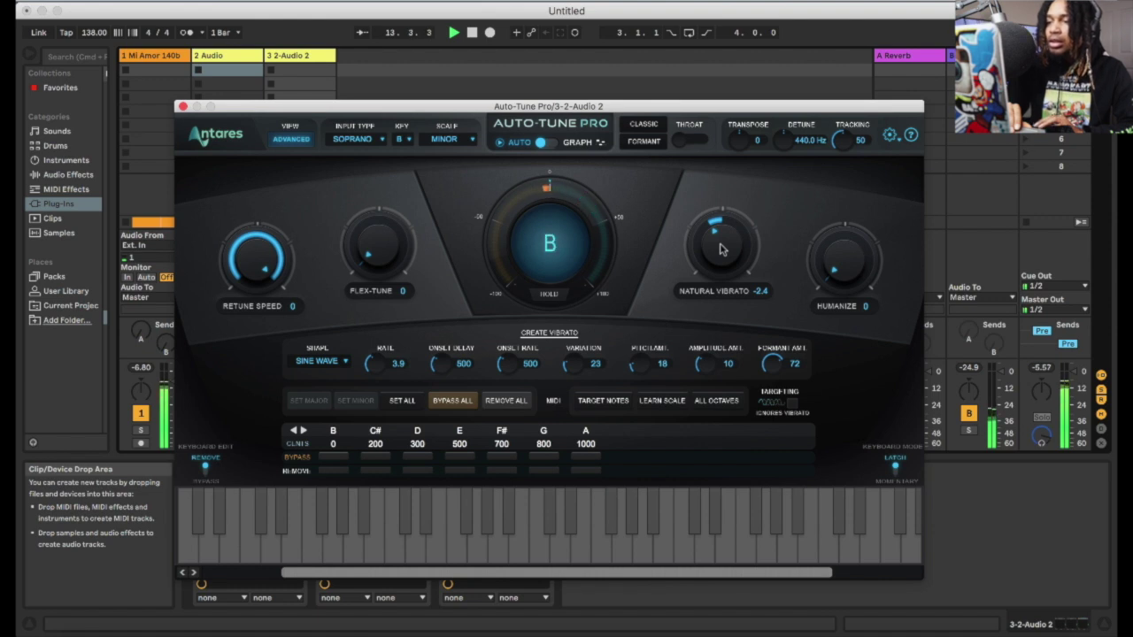
left_click_drag(720, 249, 722, 254)
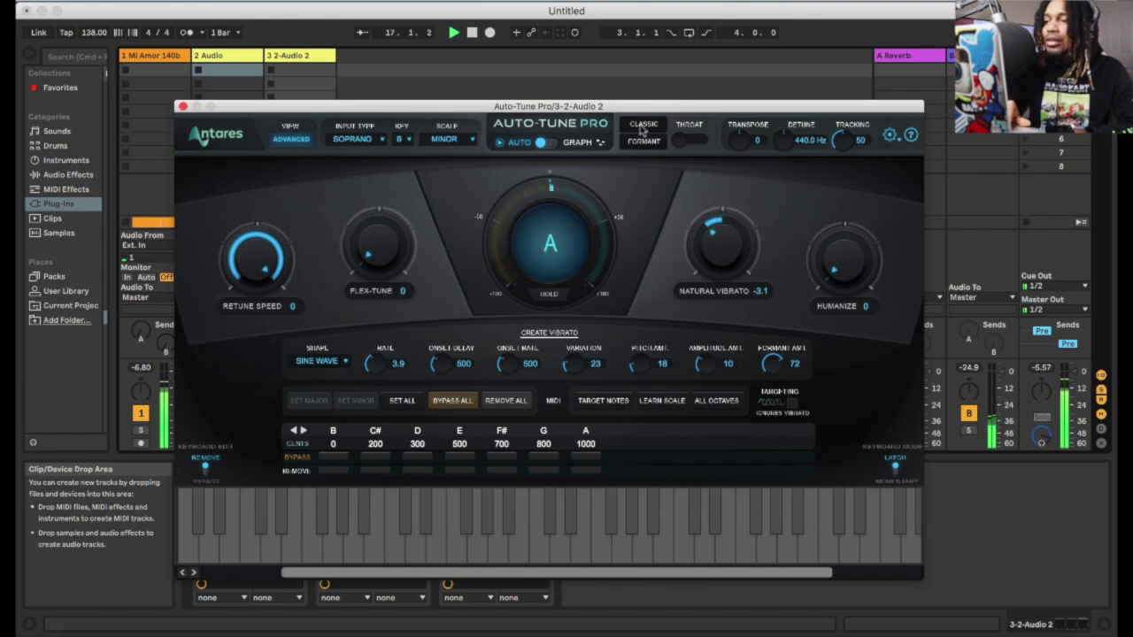
left_click(183, 106)
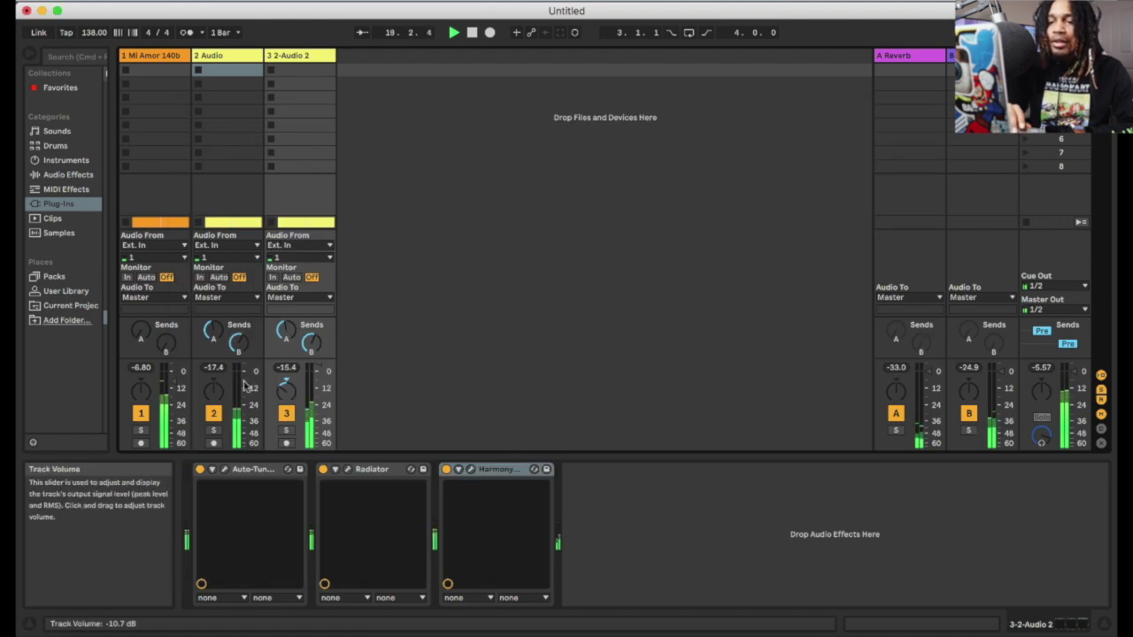
left_click_drag(246, 386, 245, 374)
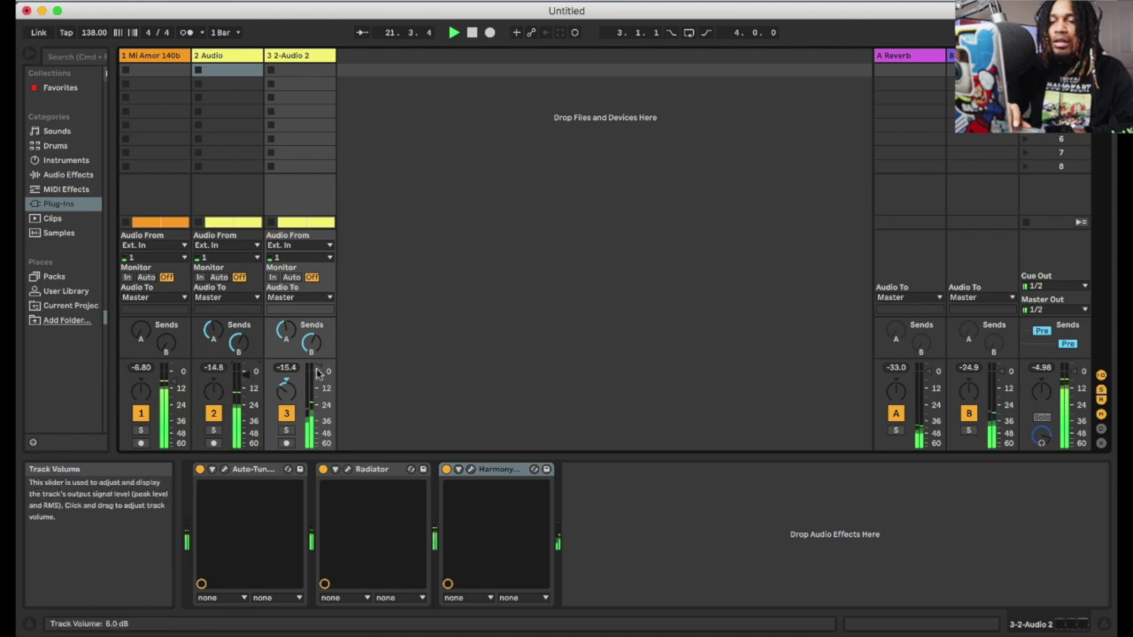
Increase the output slightly in the harmony track's Radiator and reopen the Harmony Engine window.
left_click(348, 470)
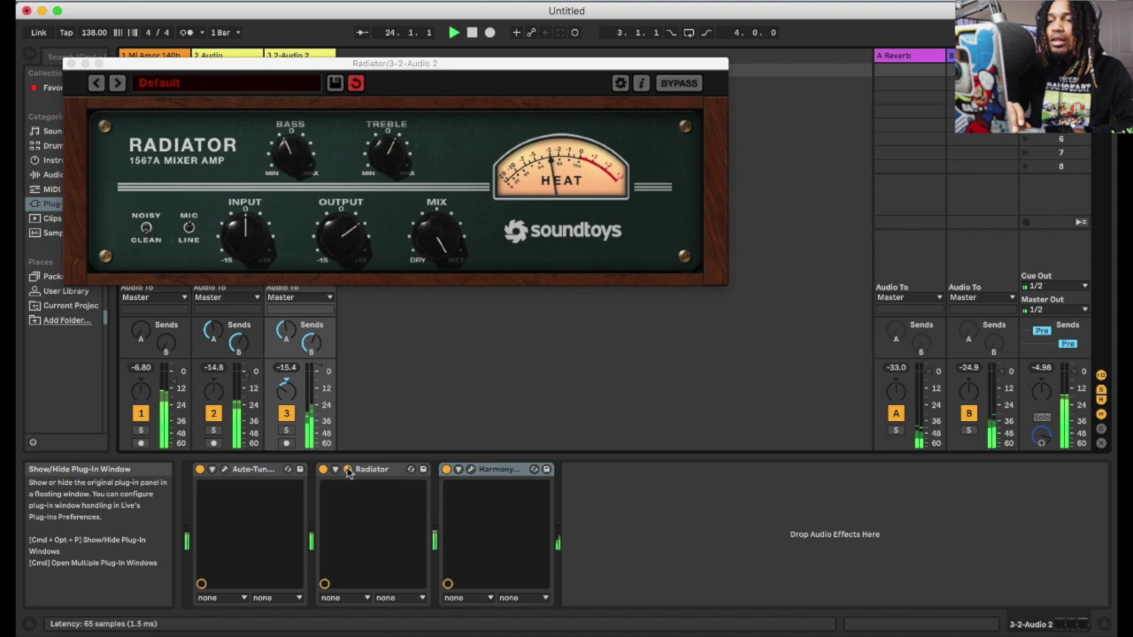
left_click_drag(348, 247, 350, 228)
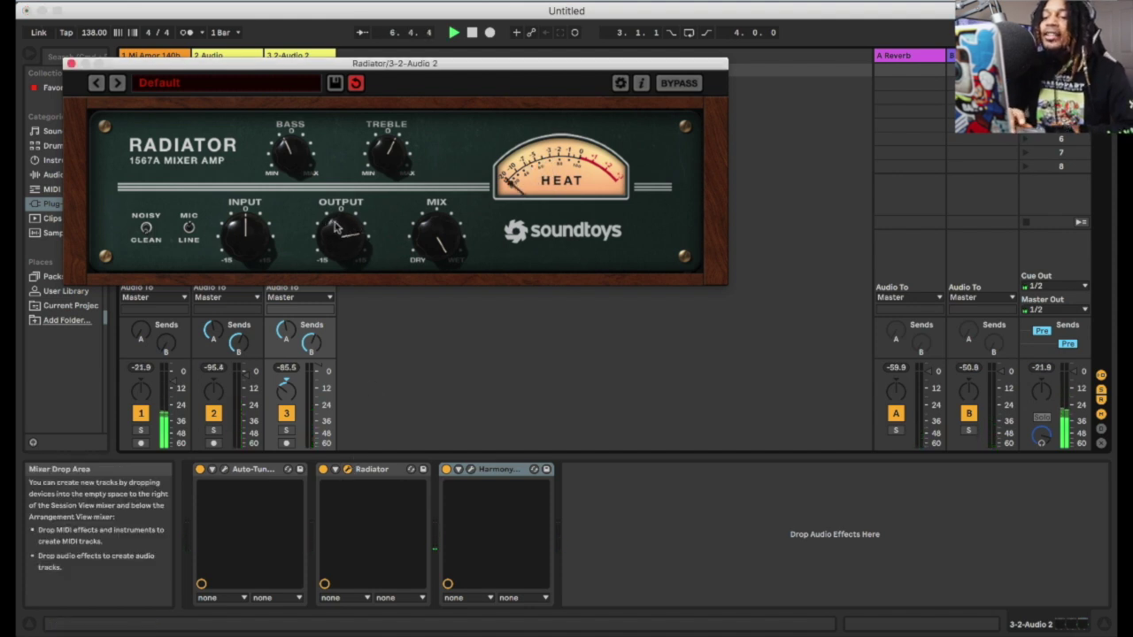
left_click(472, 471)
left_click(473, 471)
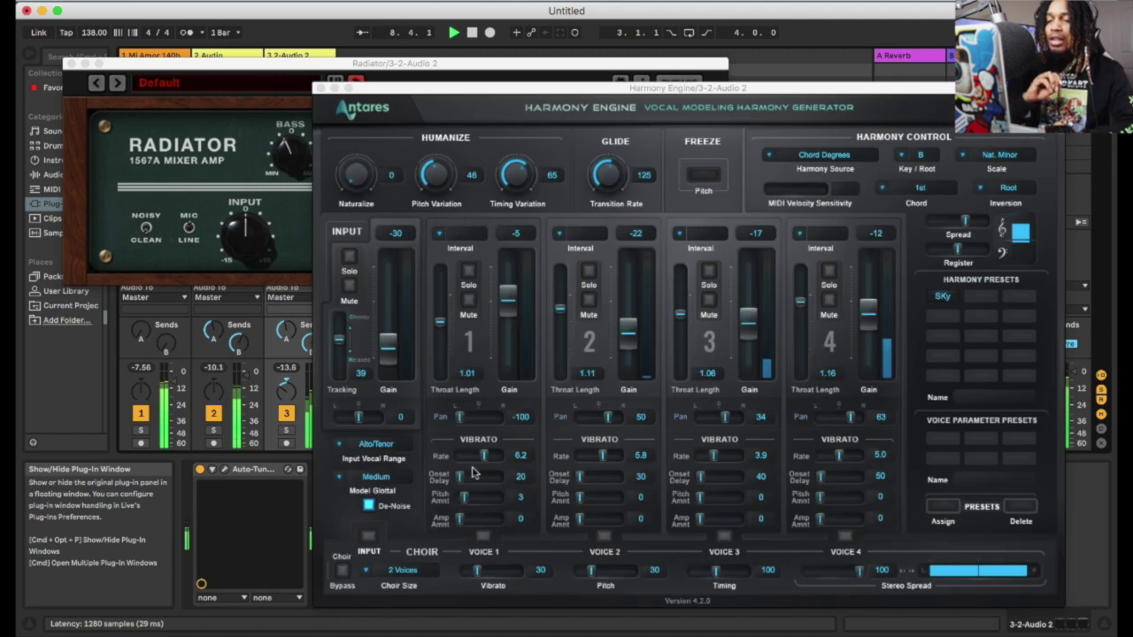